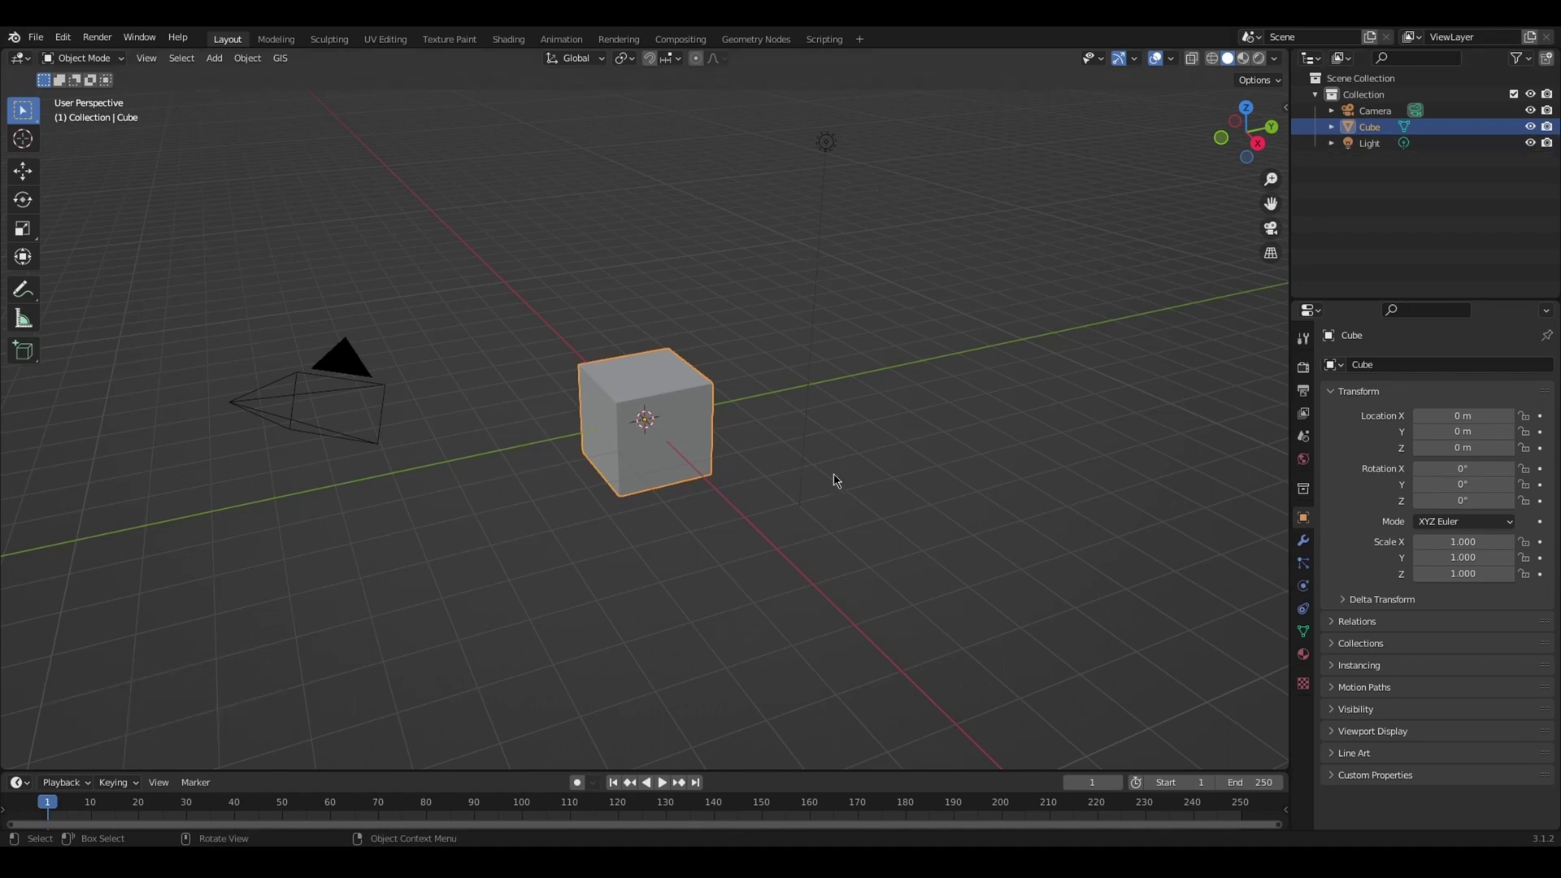
# Review the Screencast Keys settings in the sidebar, deselect the cube, and close the sidebar
pyautogui.press('n')
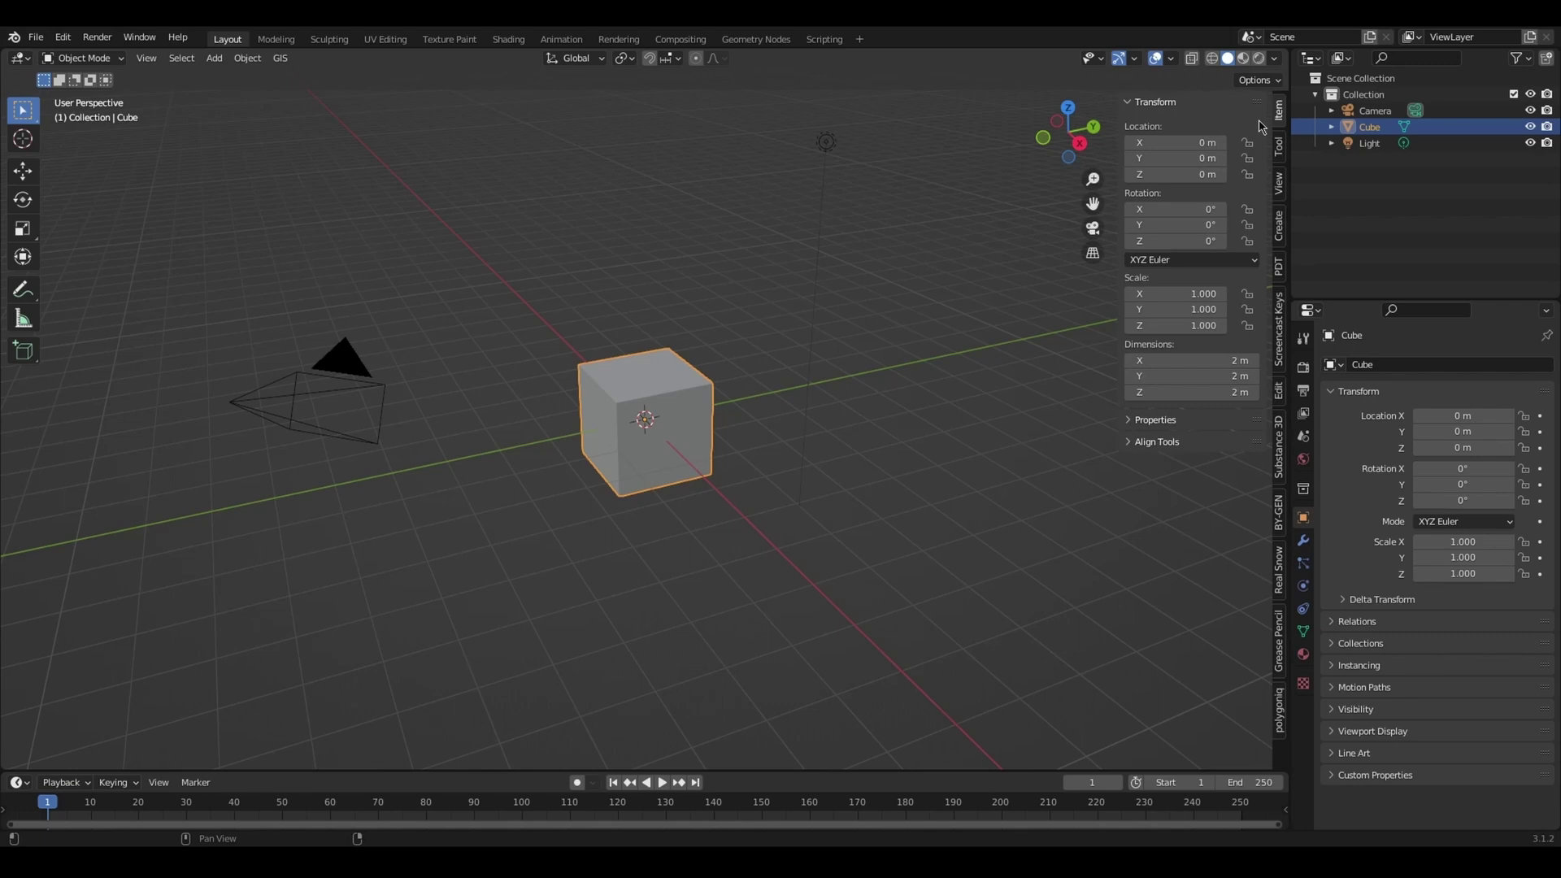
pyautogui.click(1281, 351)
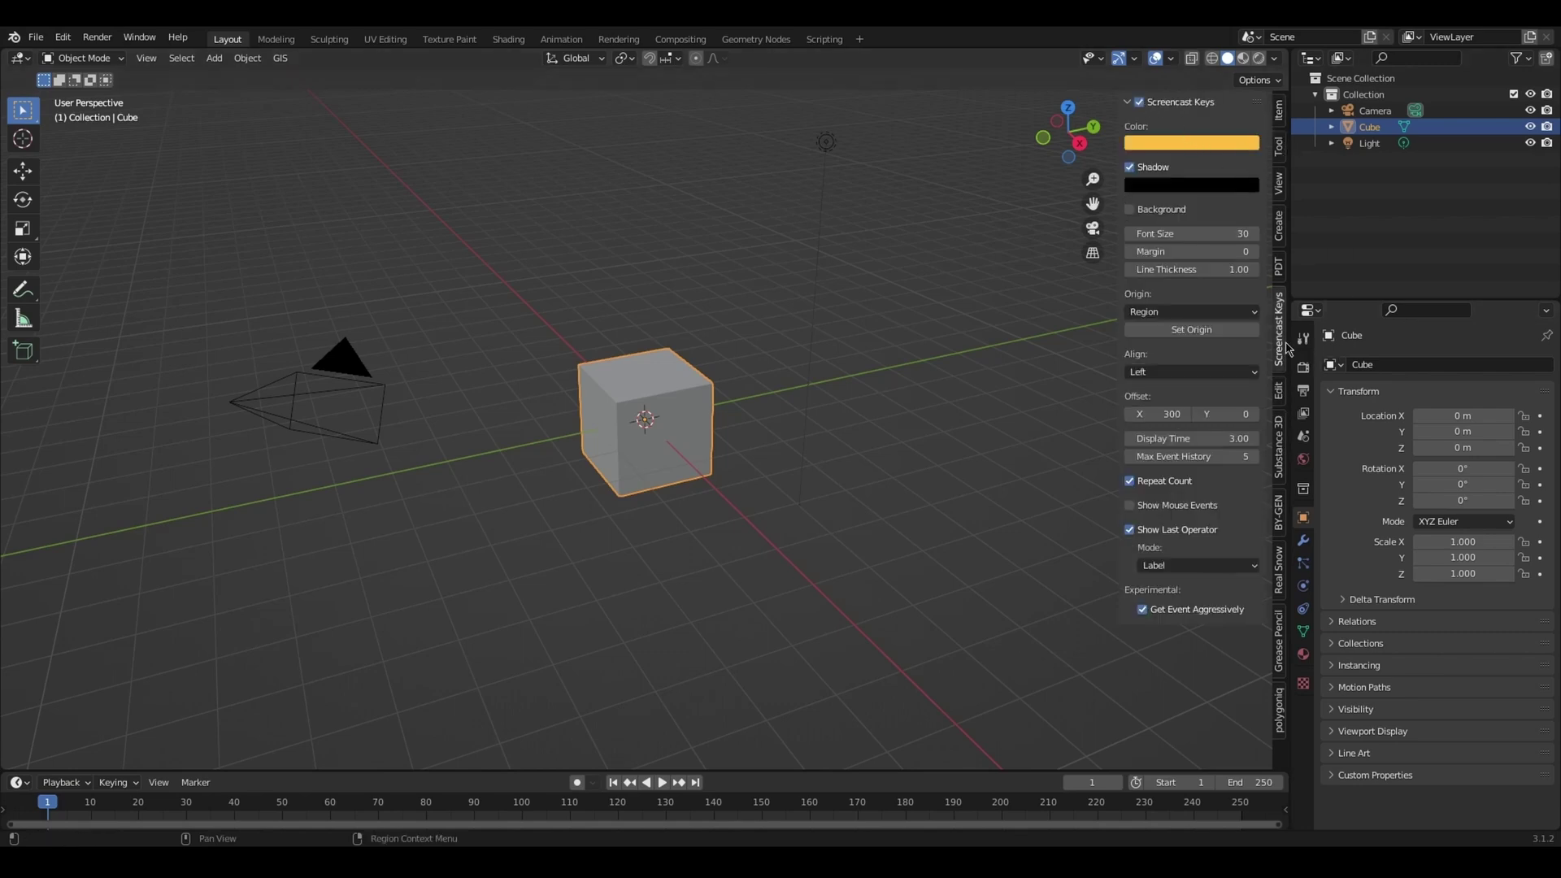
pyautogui.click(910, 521)
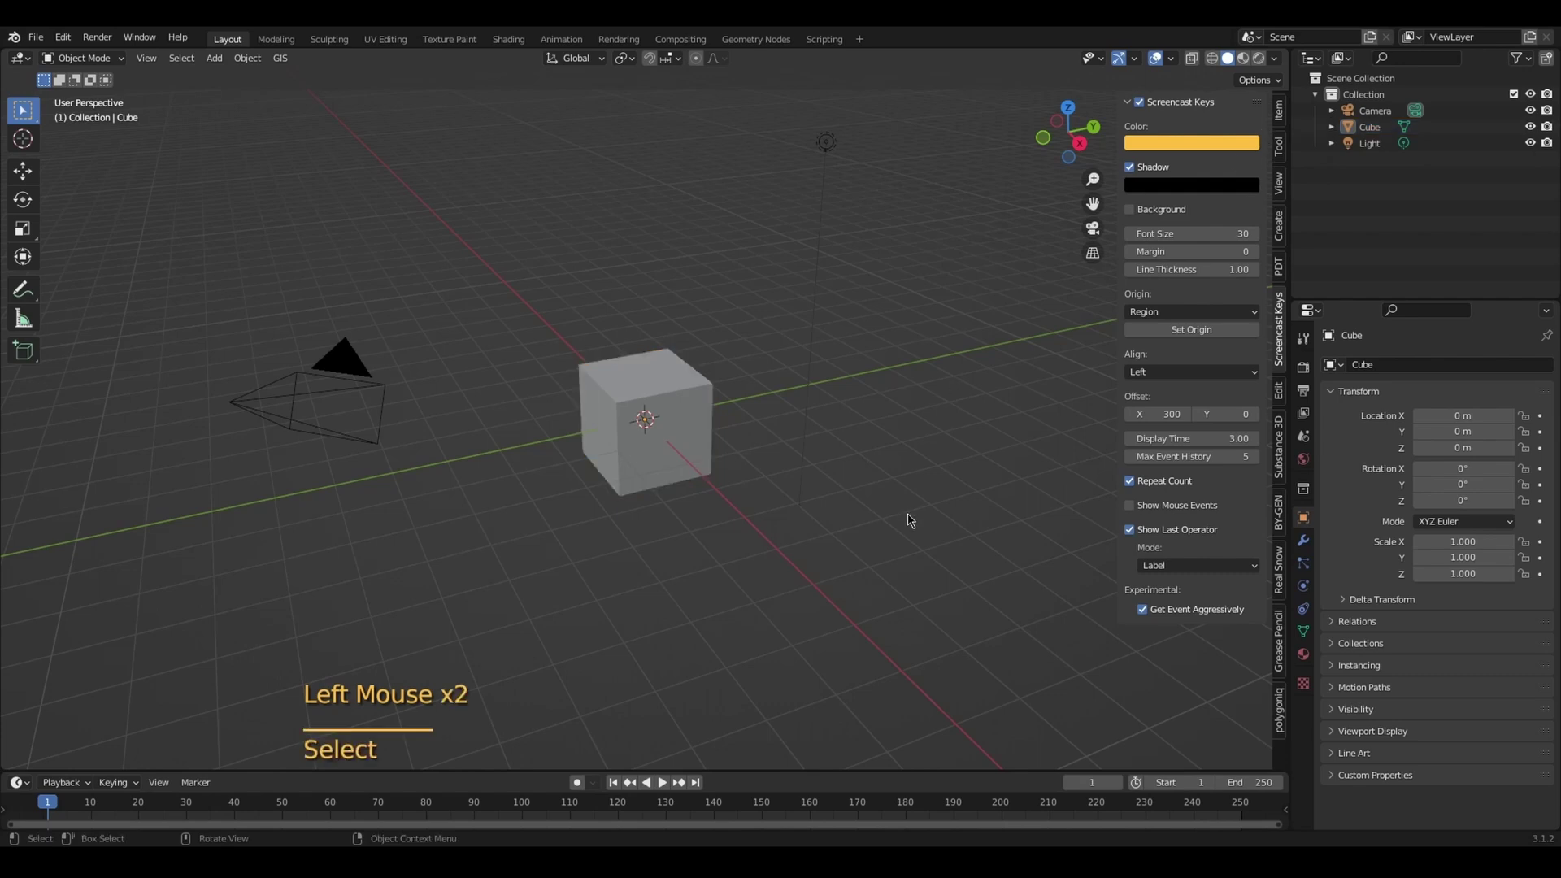
pyautogui.press('n')
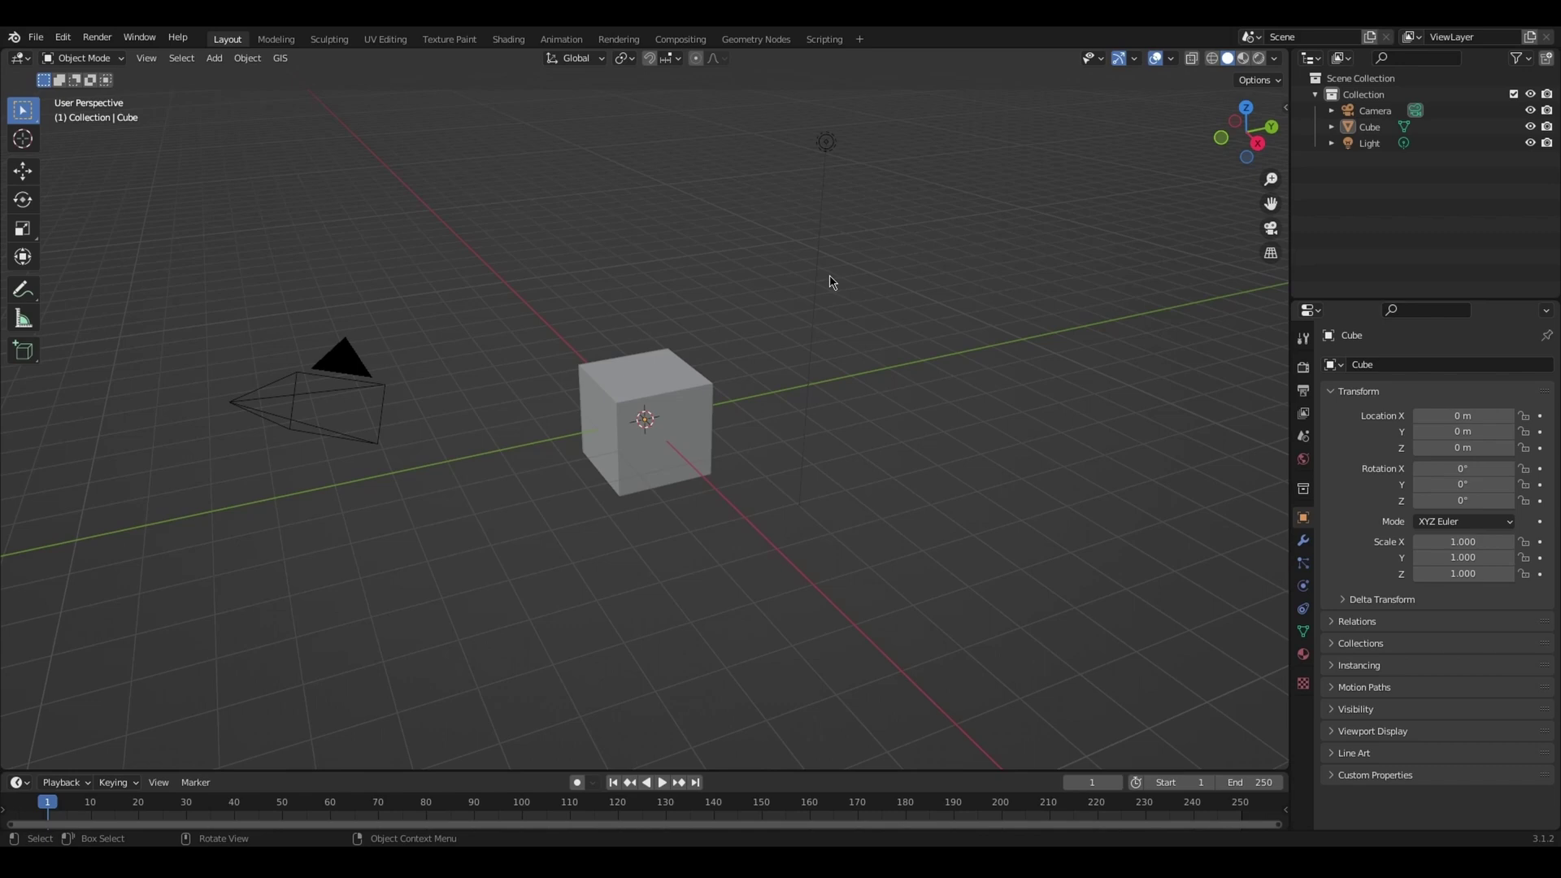
pyautogui.click(699, 573)
pyautogui.click(517, 614)
# Select the Camera, Cube and Light in the Outliner and delete all three
pyautogui.click(1358, 98)
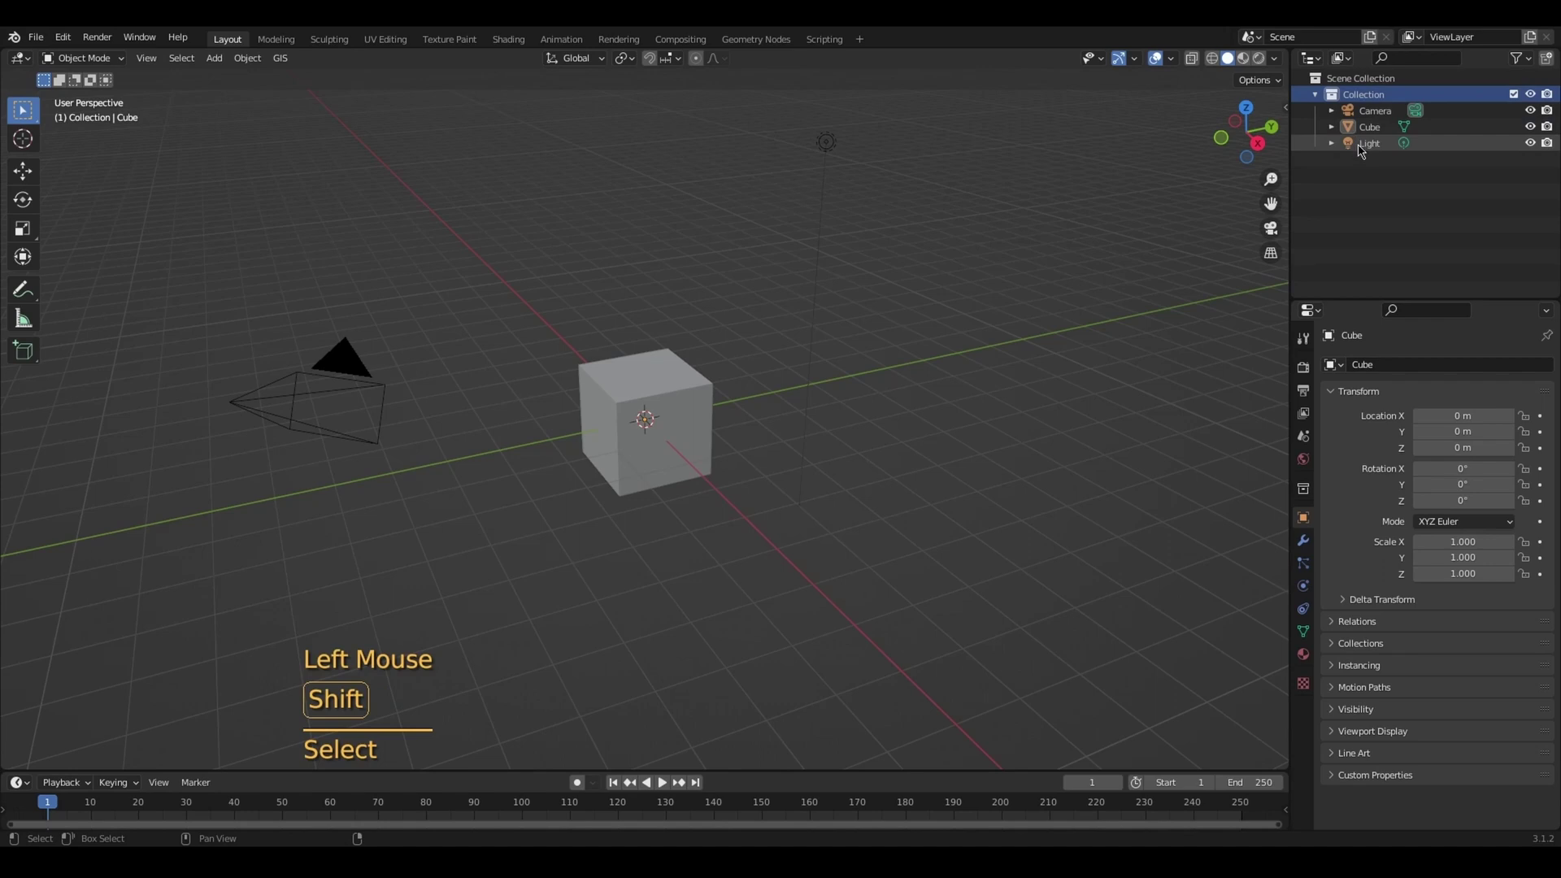
pyautogui.click(1364, 146)
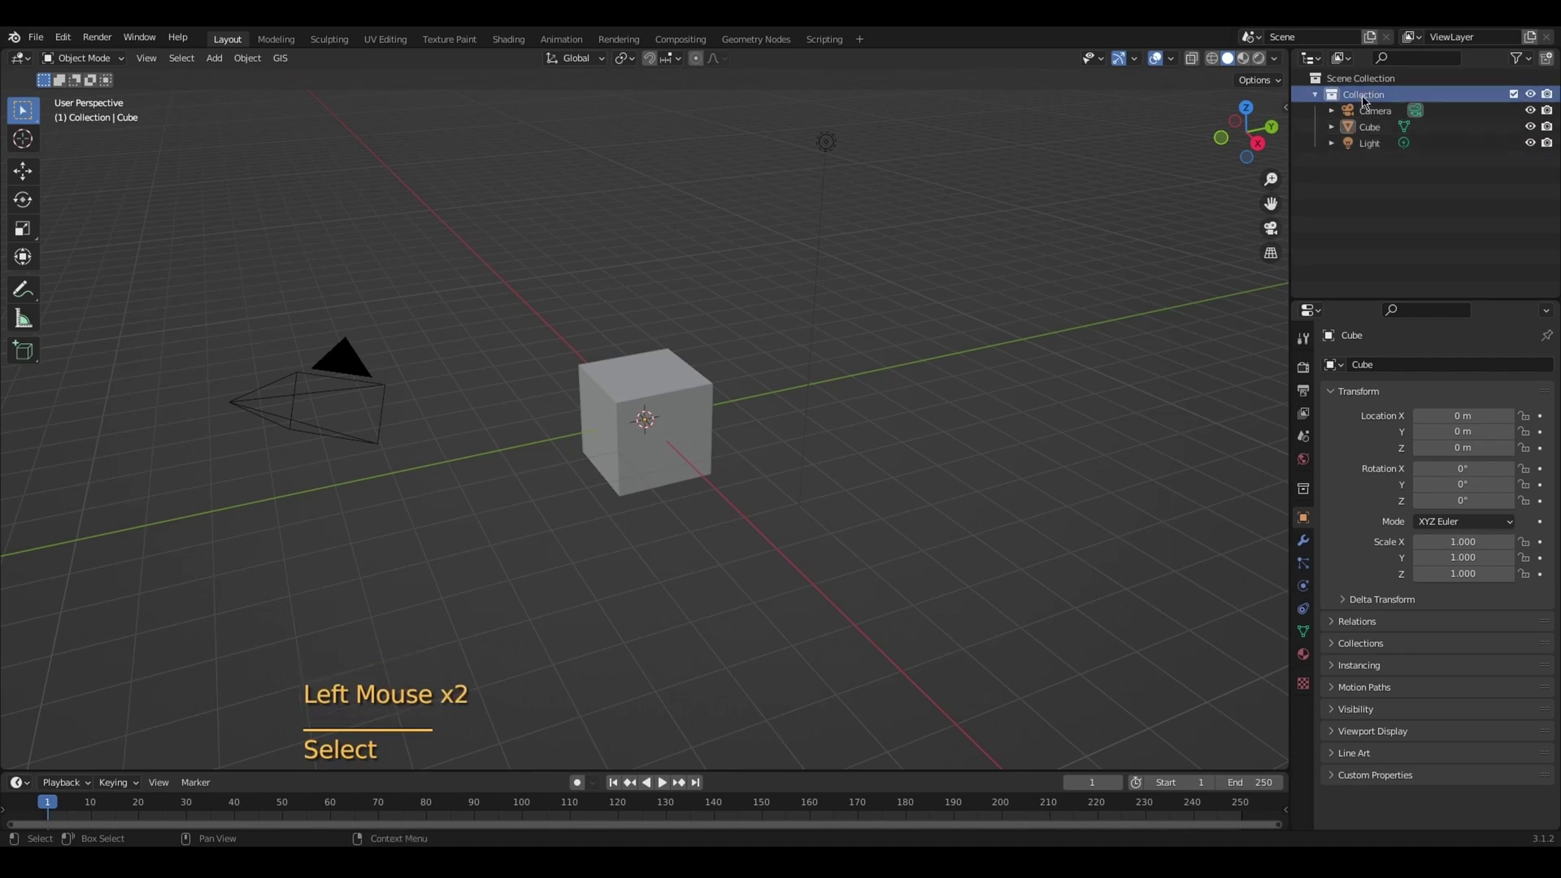
pyautogui.press('shift')
pyautogui.keyDown('shift'); pyautogui.click(1366, 144); pyautogui.keyUp('shift')
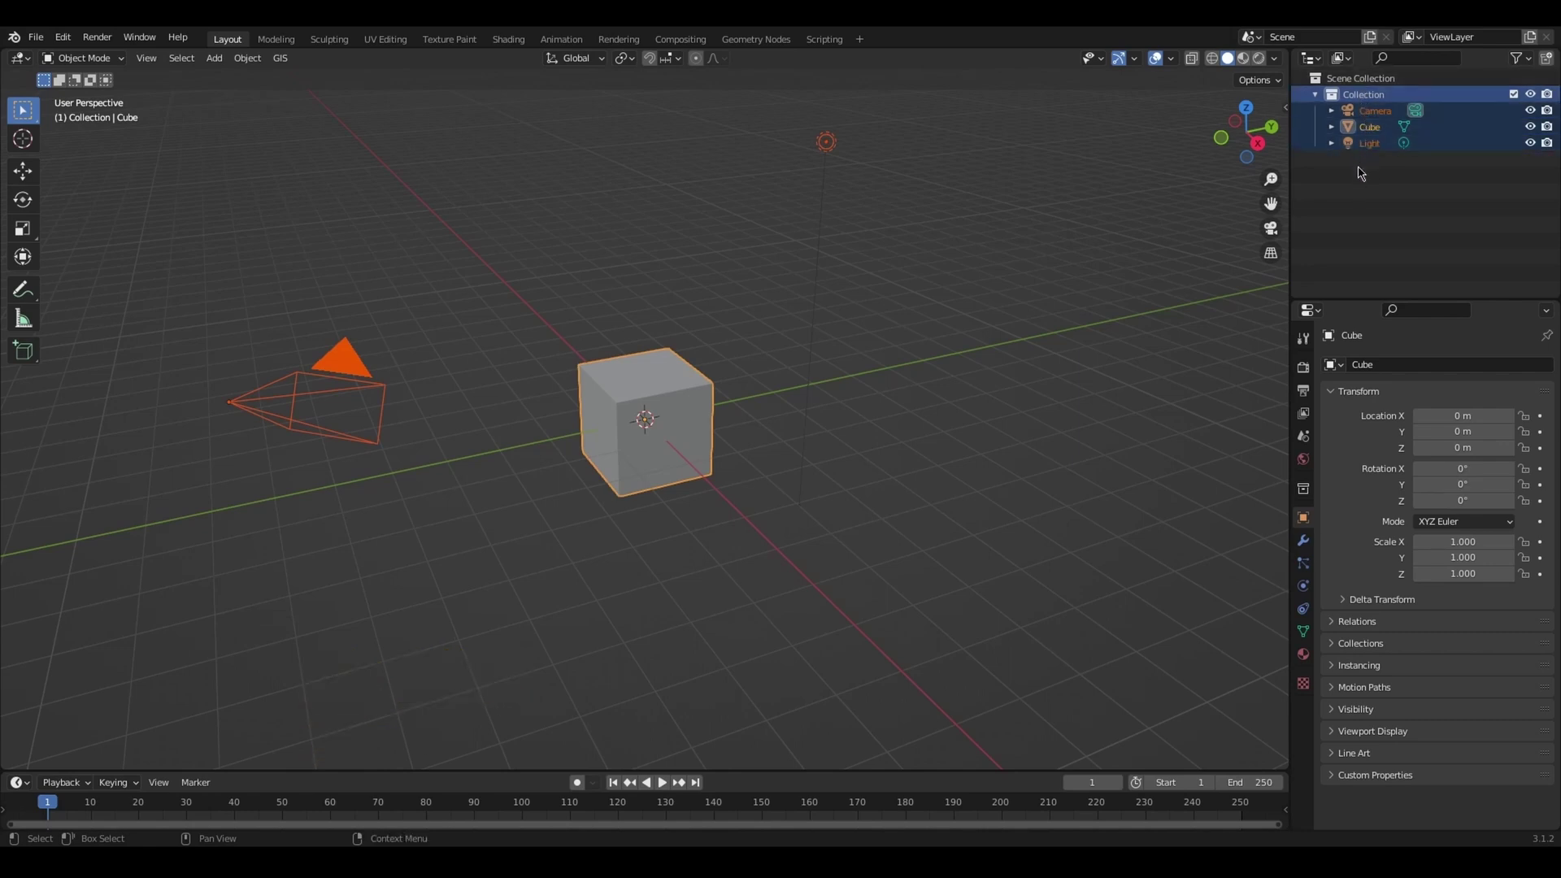
pyautogui.rightClick(1373, 147)
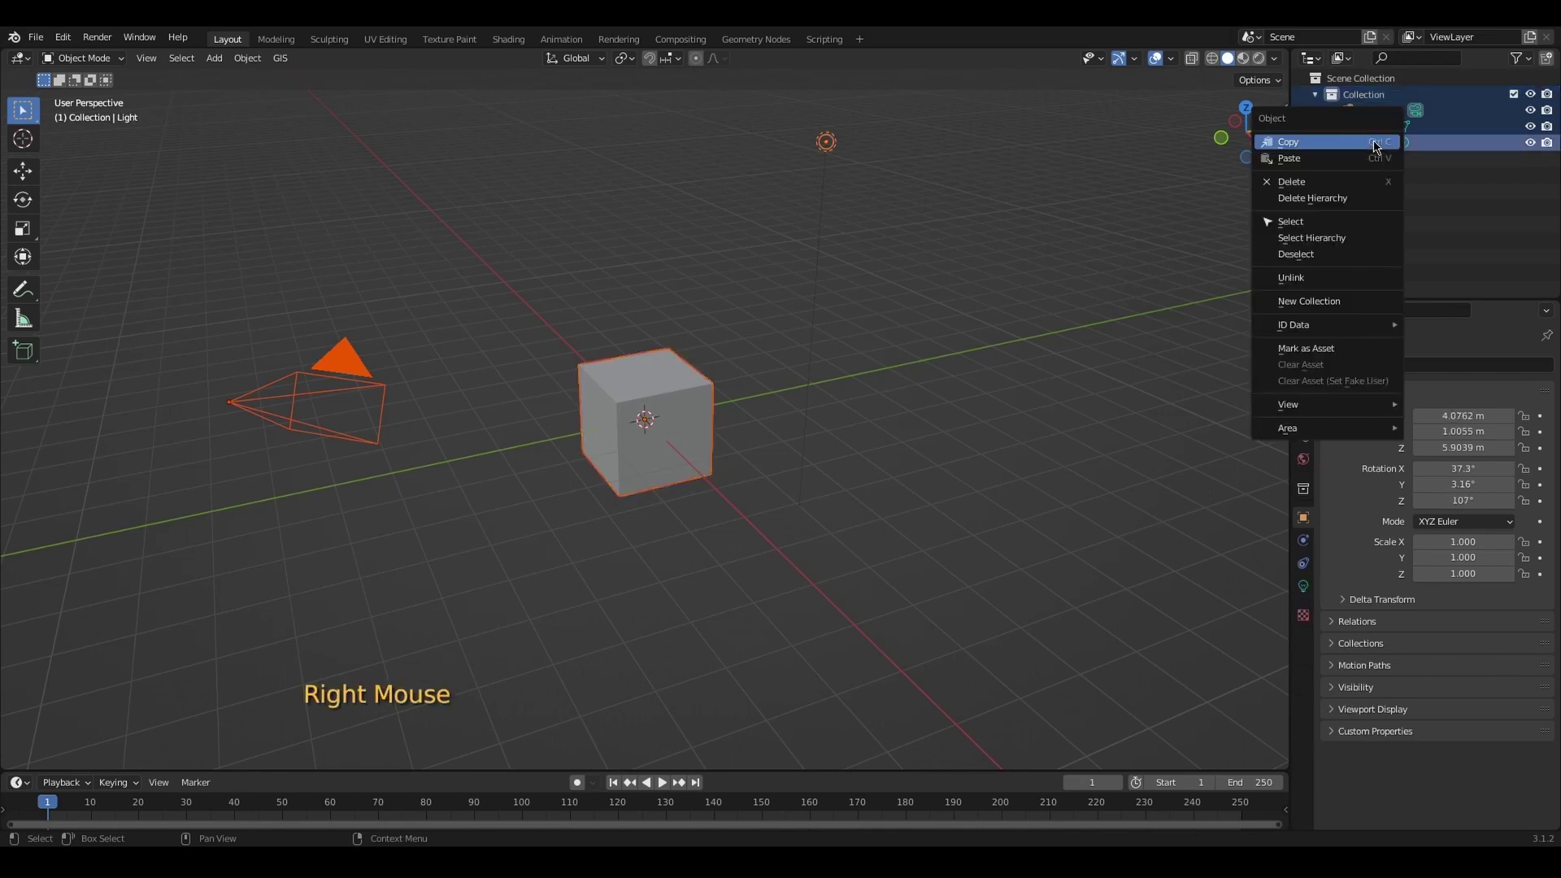
pyautogui.click(1360, 159)
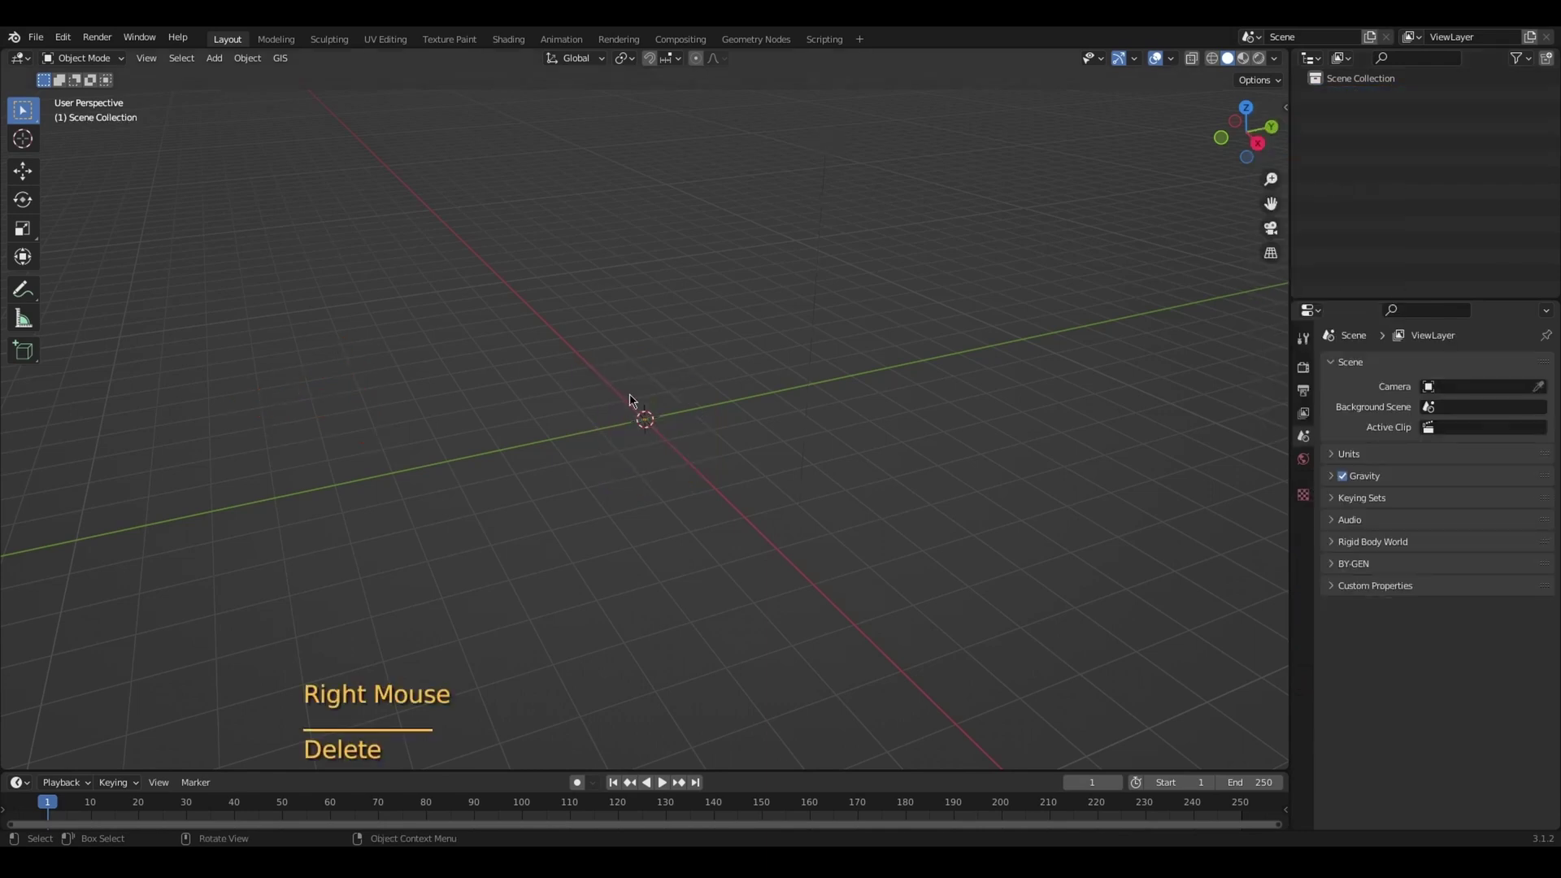
pyautogui.moveTo(1271, 204); pyautogui.dragTo(1336, 192)
pyautogui.scroll(1, 929, 401)
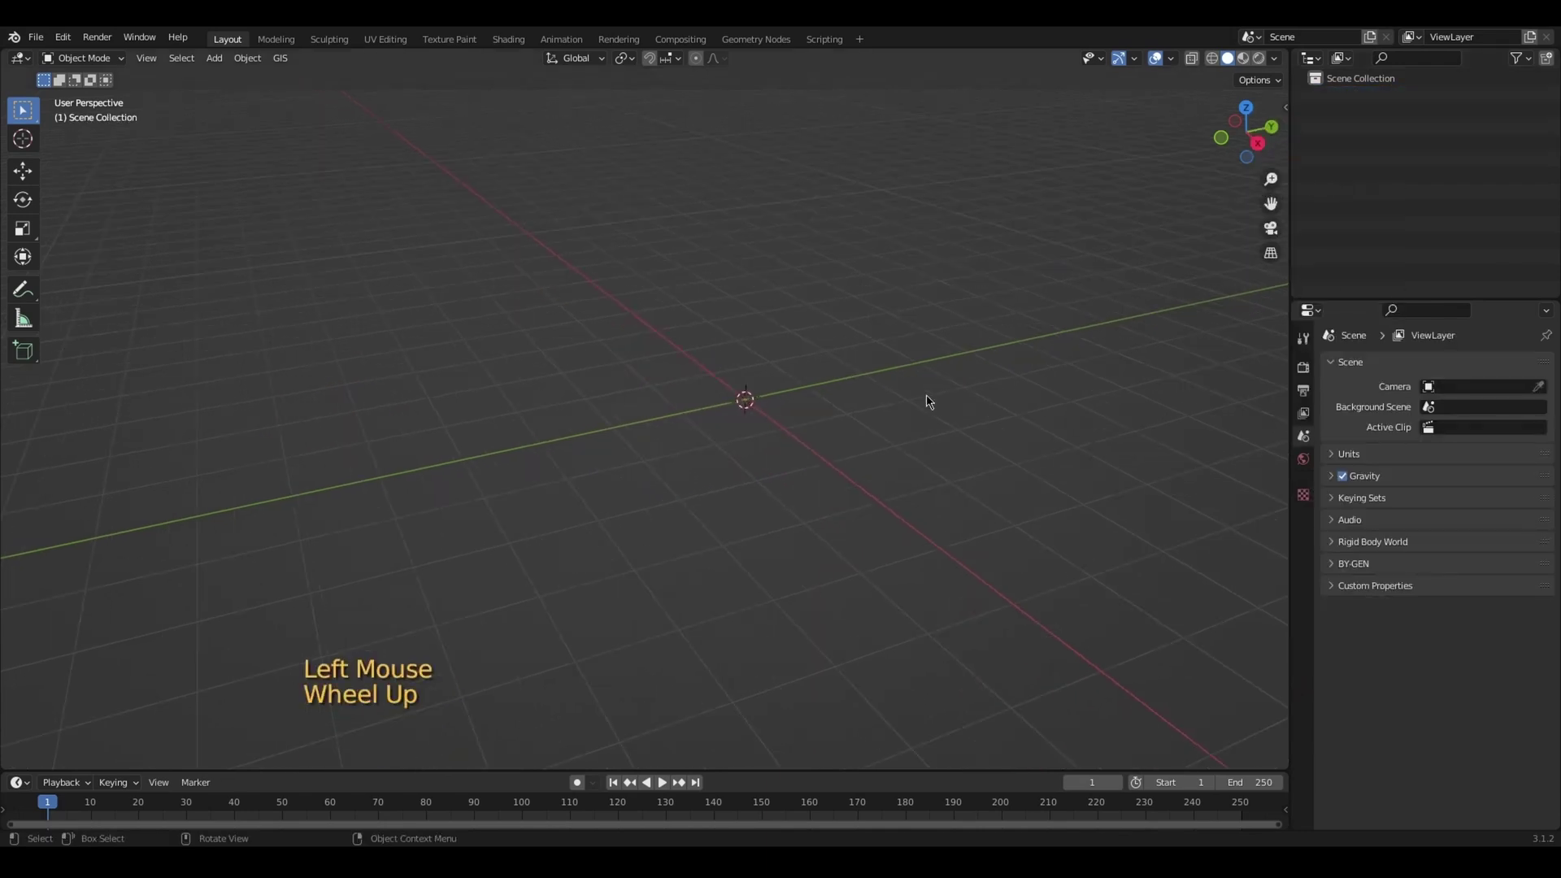
# Add a cylinder mesh at the scene origin from the Add > Mesh menu
pyautogui.click(215, 59)
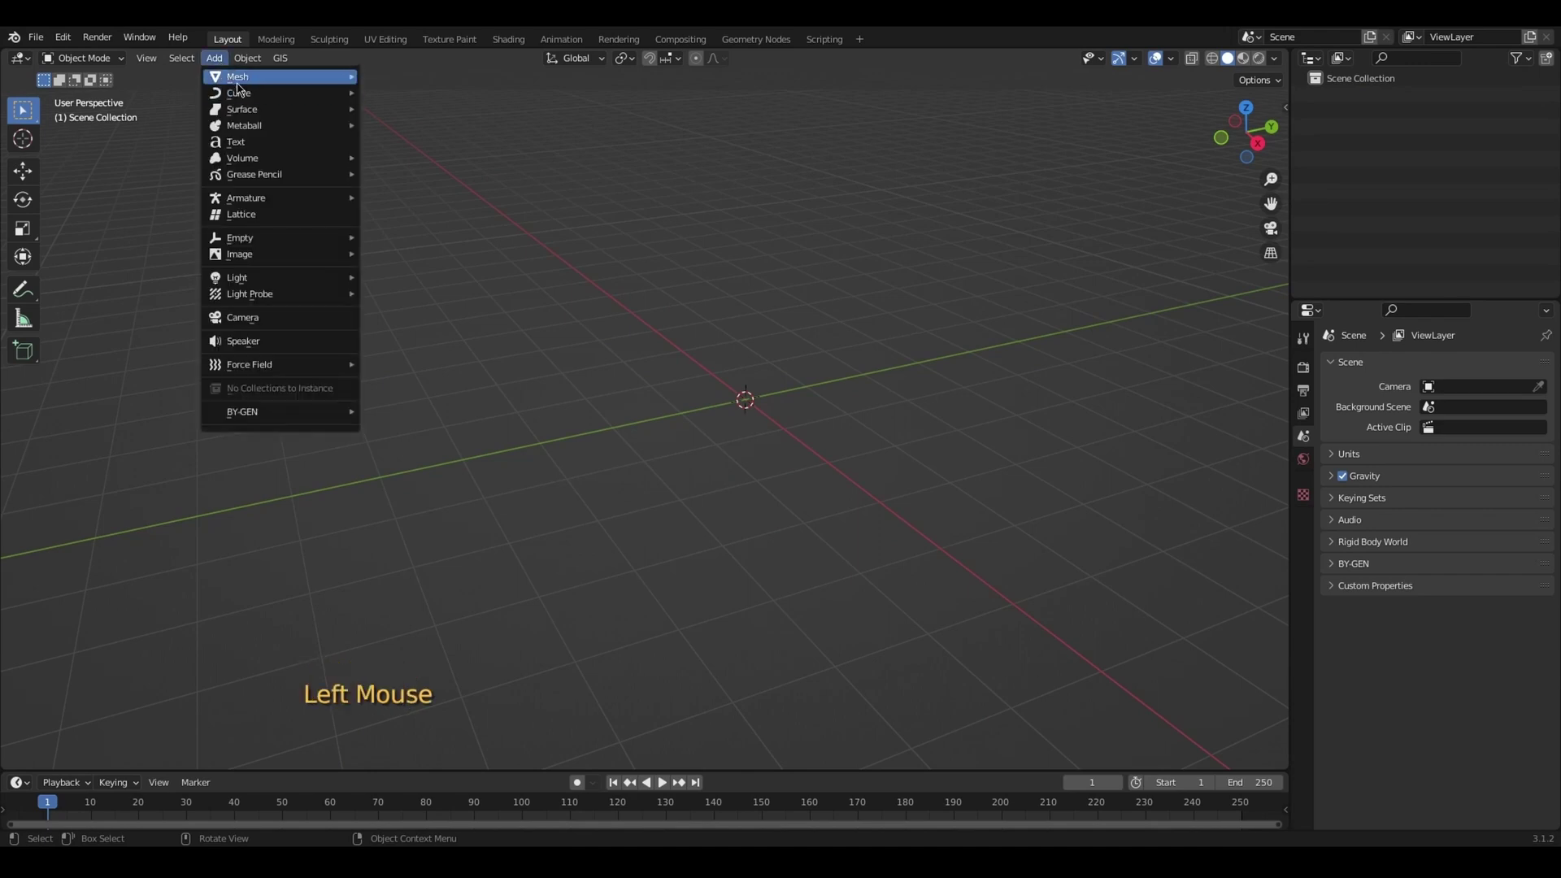
pyautogui.moveTo(240, 84)
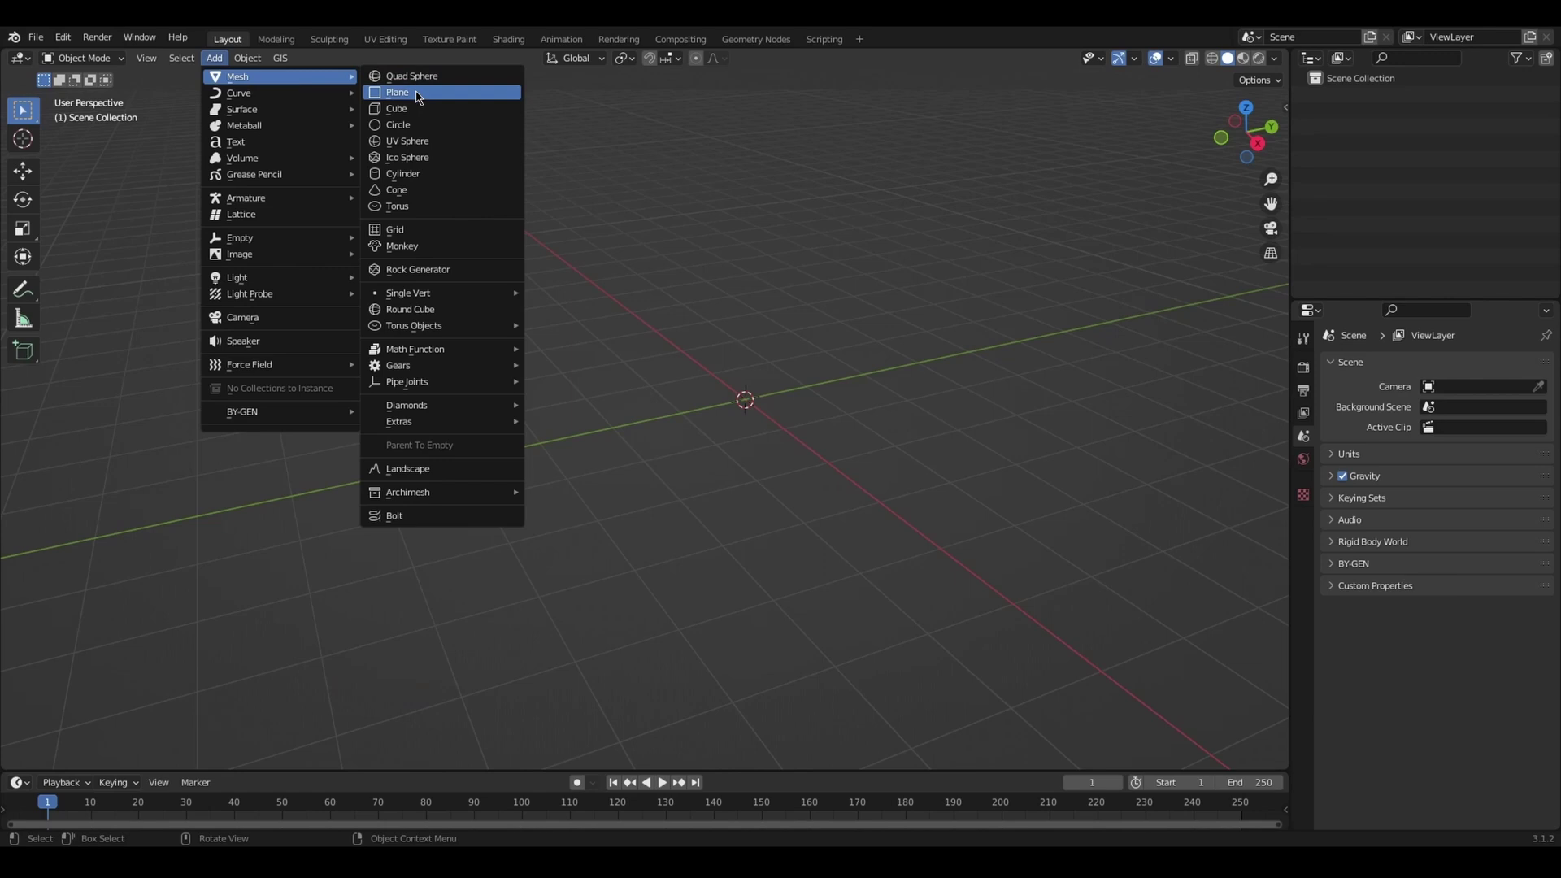
pyautogui.click(415, 185)
pyautogui.scroll(2, 477, 203)
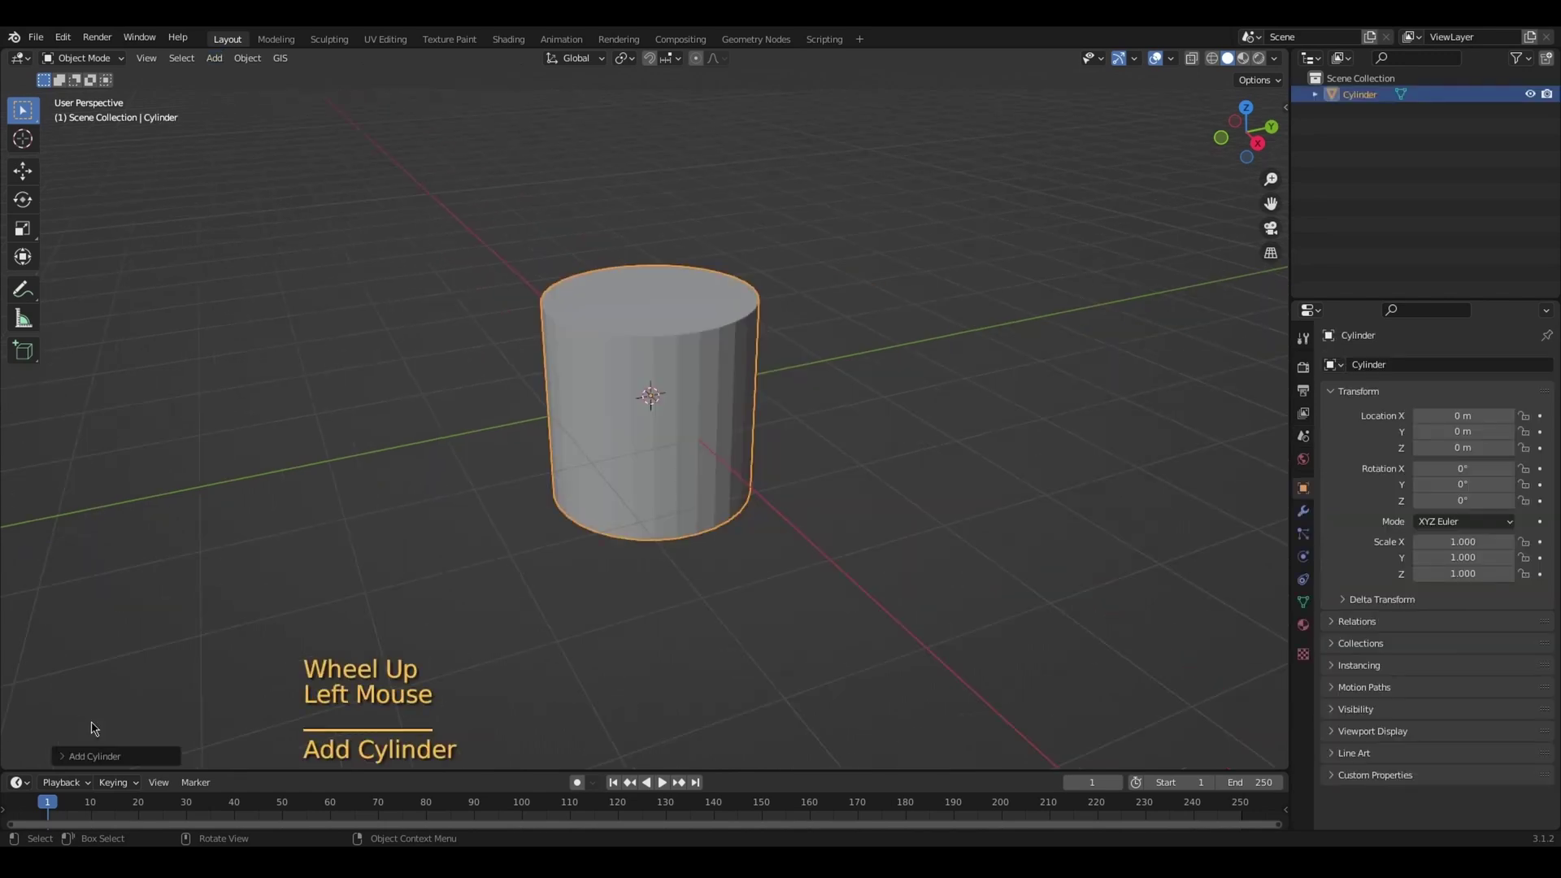
# Set the cylinder's vertex count to 8, after briefly trying 16
pyautogui.click(90, 756)
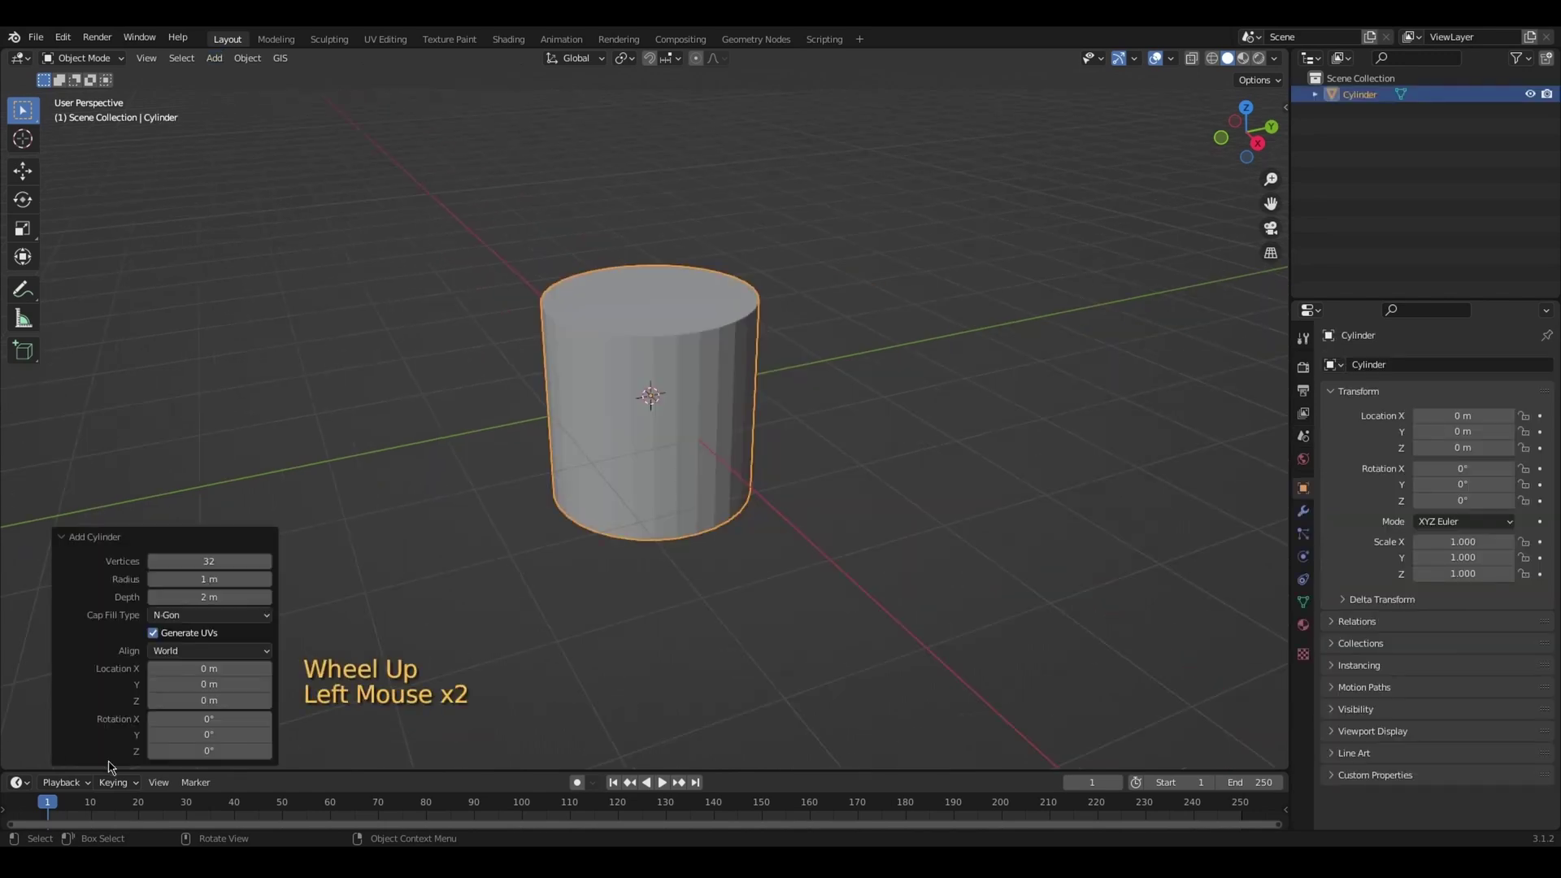
pyautogui.click(194, 561)
pyautogui.write('8')
pyautogui.press('Return')
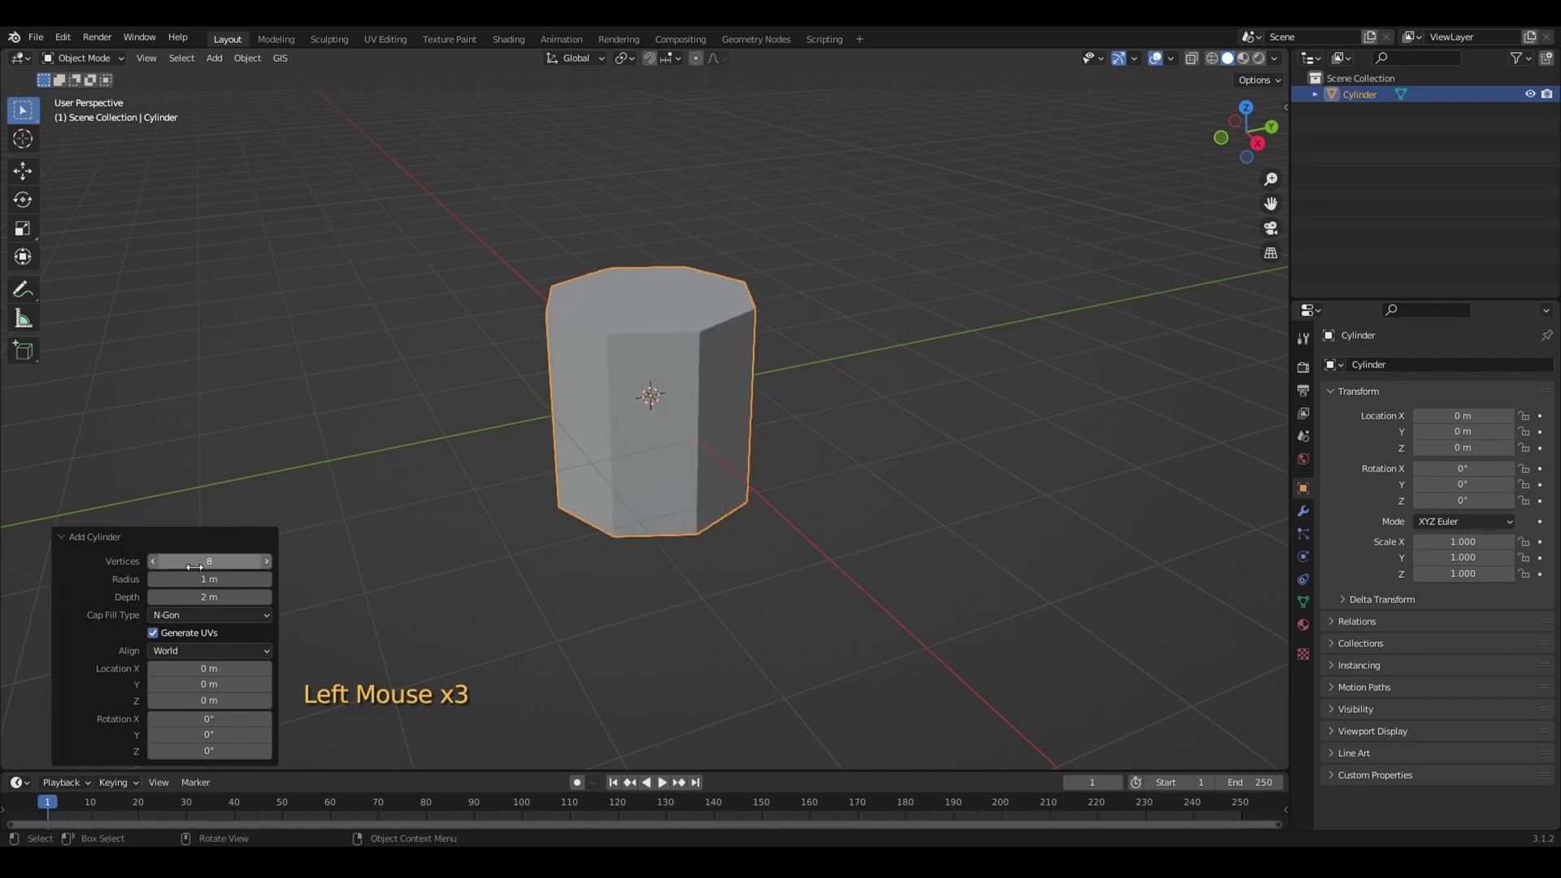
pyautogui.click(220, 565)
pyautogui.write('16')
pyautogui.press('Return')
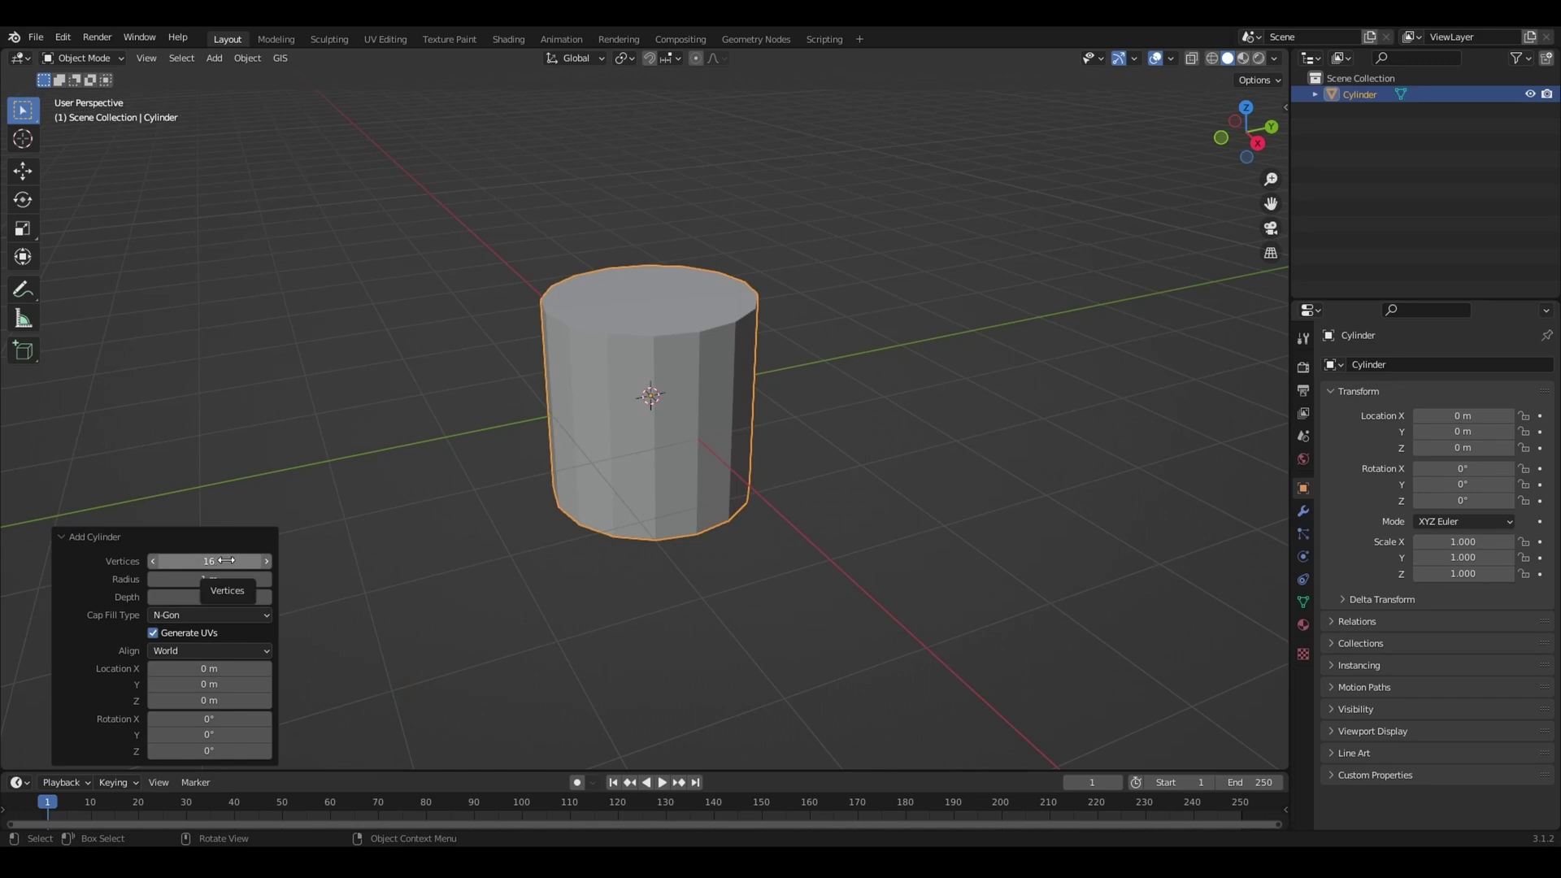
pyautogui.moveTo(225, 560); pyautogui.dragTo(191, 560)
# Check the octagonal shape from Top view, then return to perspective and close the settings panel
pyautogui.moveTo(569, 382); pyautogui.dragTo(585, 342, button='middle')
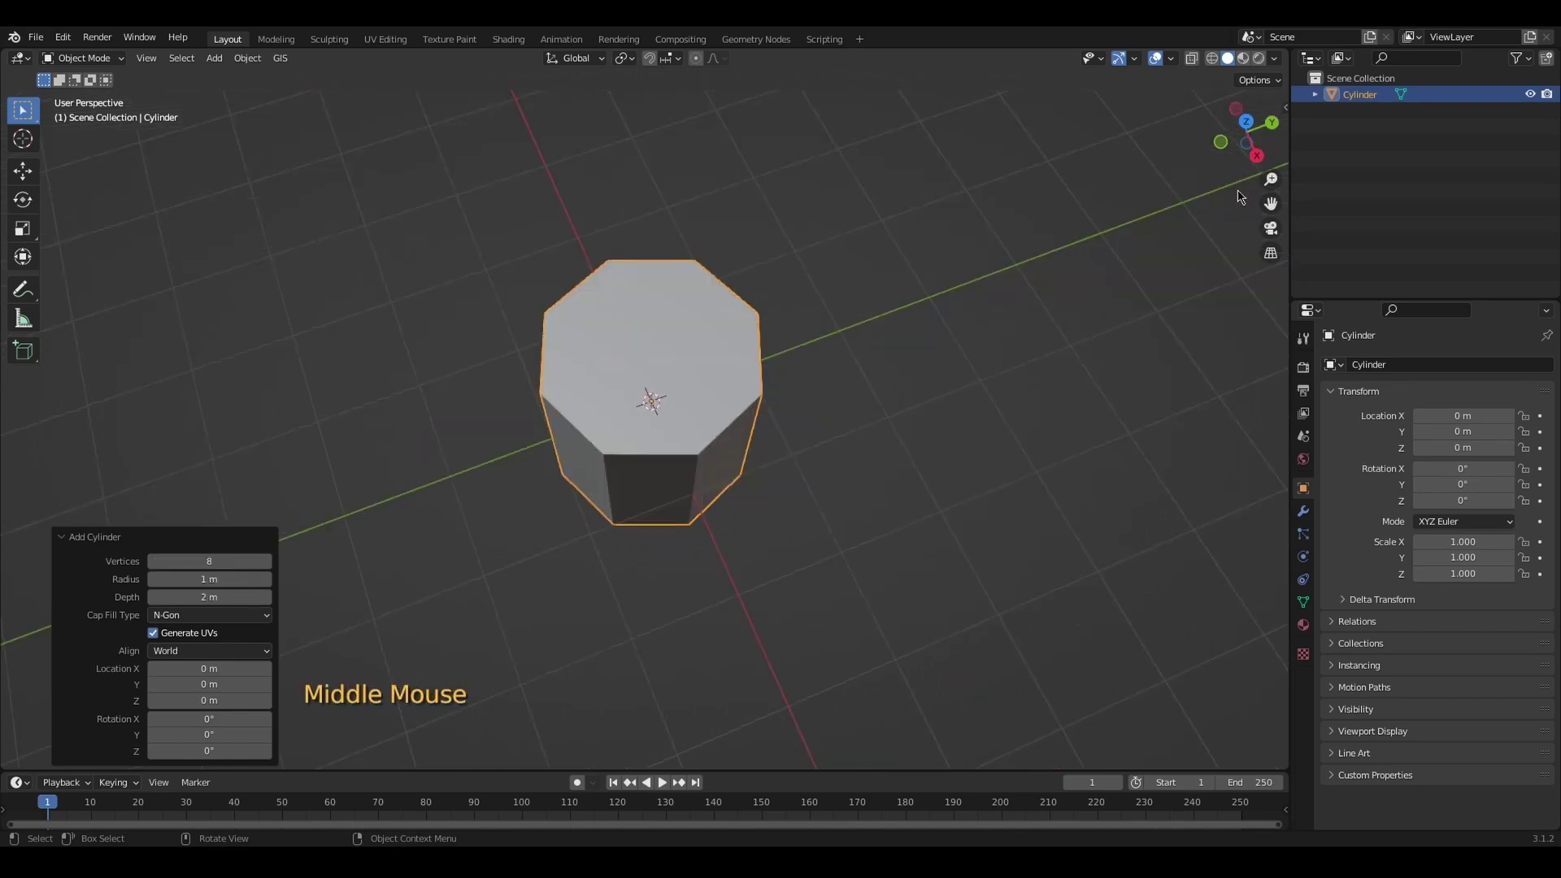
pyautogui.click(1247, 118)
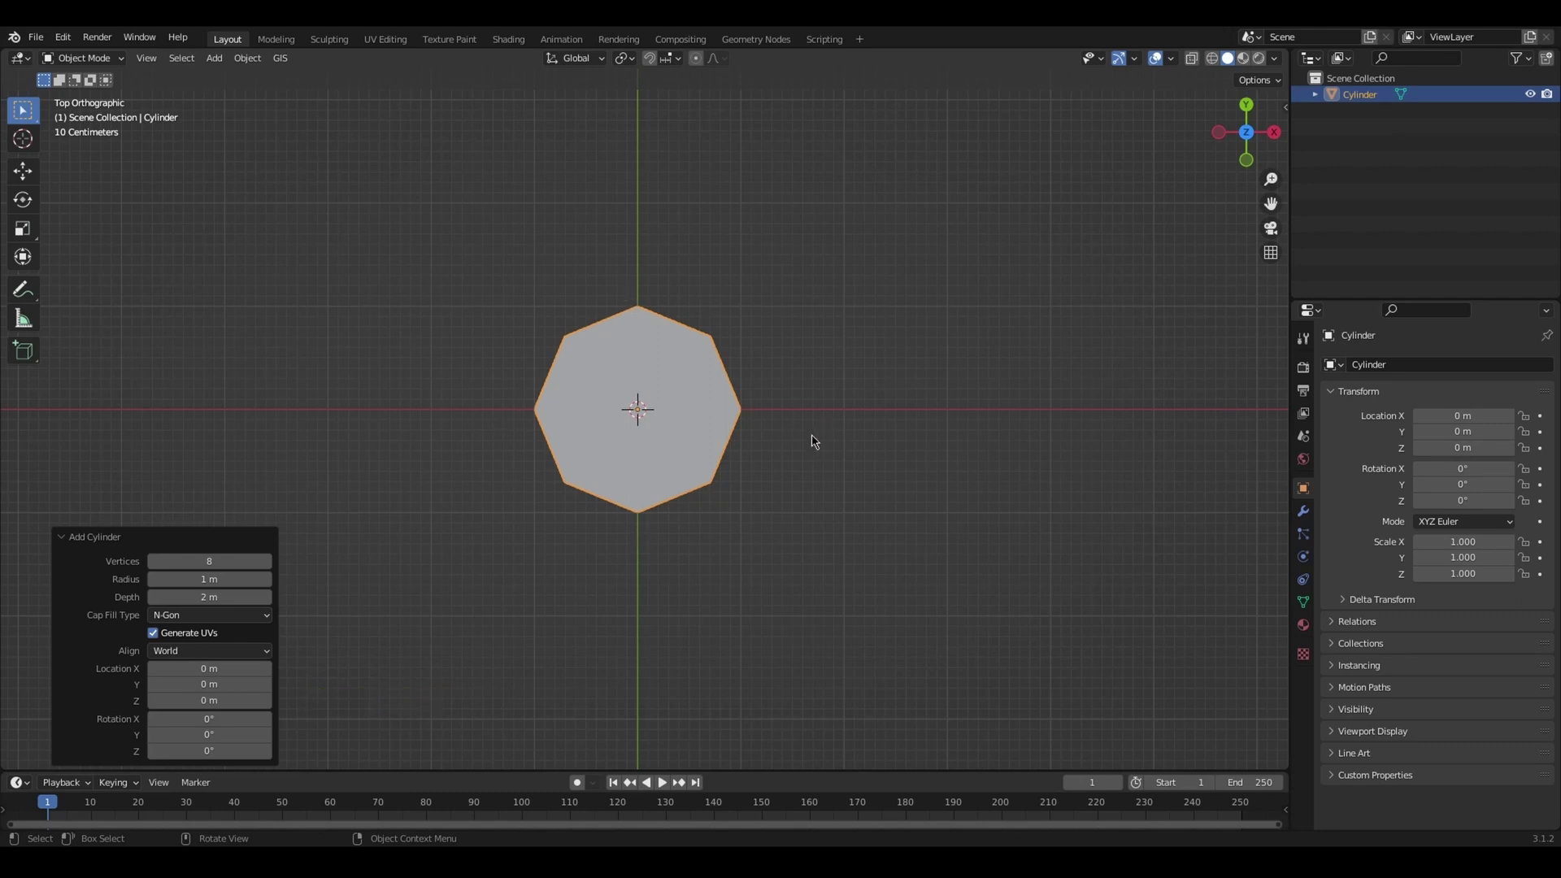
pyautogui.moveTo(811, 439); pyautogui.dragTo(677, 343, button='middle')
pyautogui.scroll(-1, 677, 343)
pyautogui.click(632, 320)
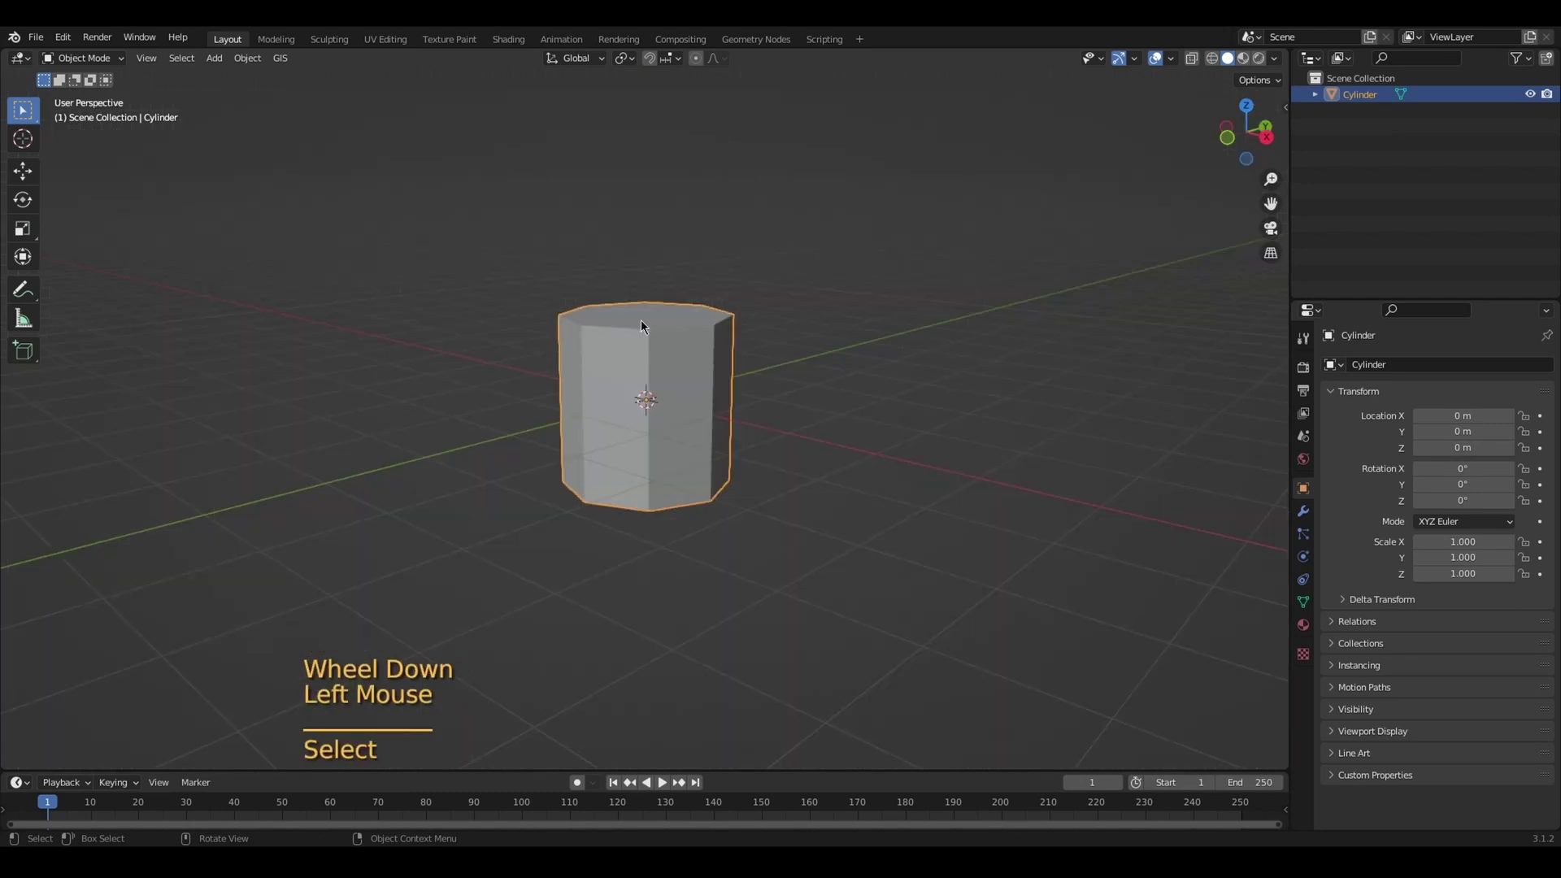
# Put the cylinder in Edit Mode and view it straight from the front
pyautogui.click(641, 319)
pyautogui.click(81, 57)
pyautogui.click(73, 78)
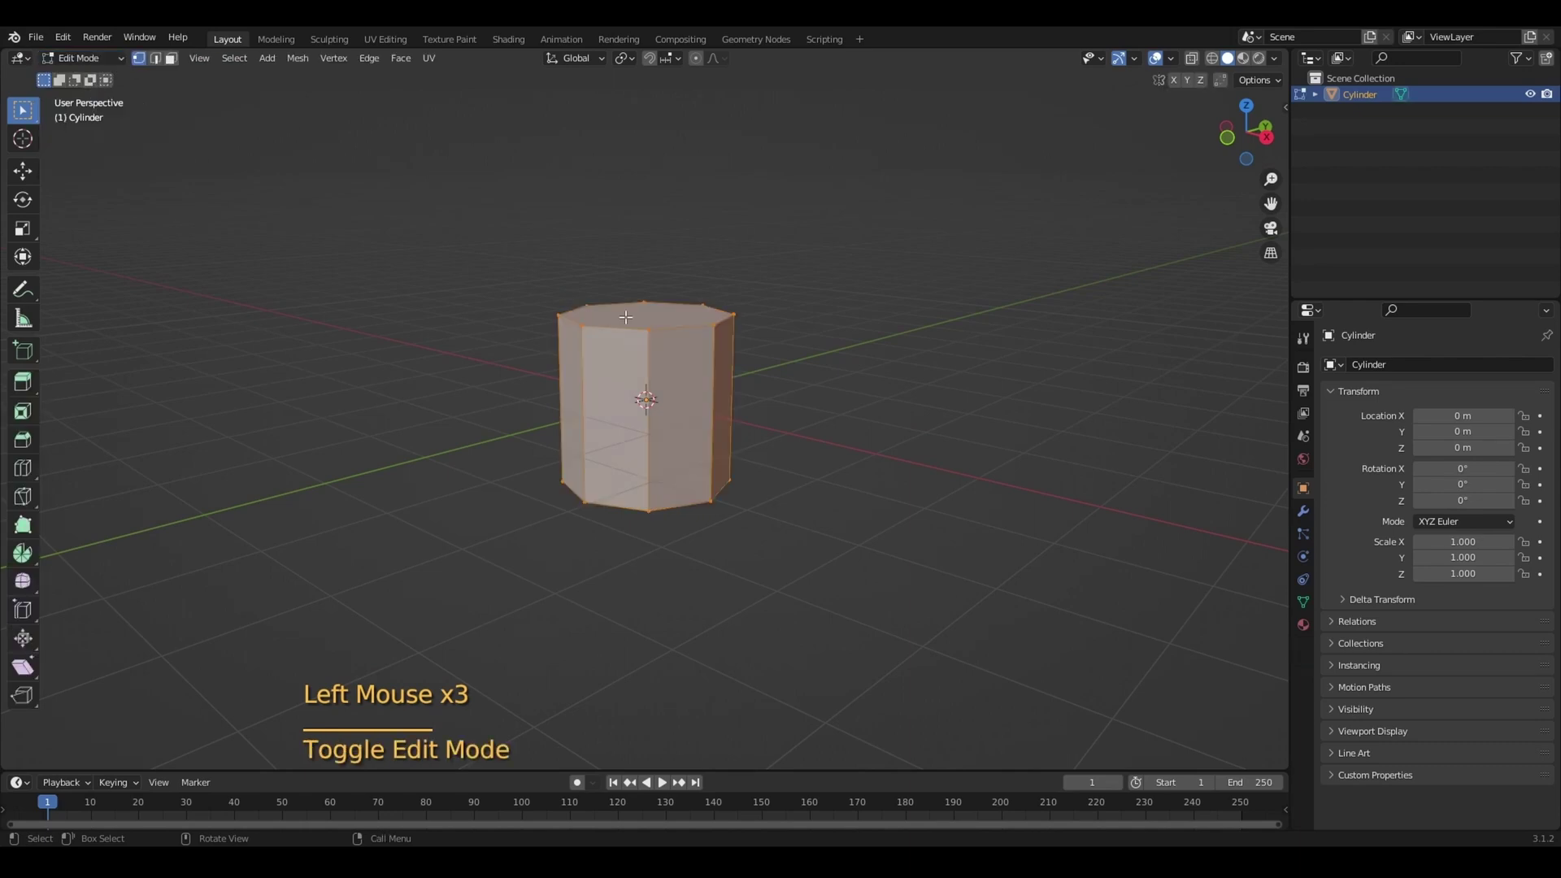
pyautogui.moveTo(626, 317); pyautogui.dragTo(895, 293, button='middle')
pyautogui.click(1240, 138)
pyautogui.click(923, 330)
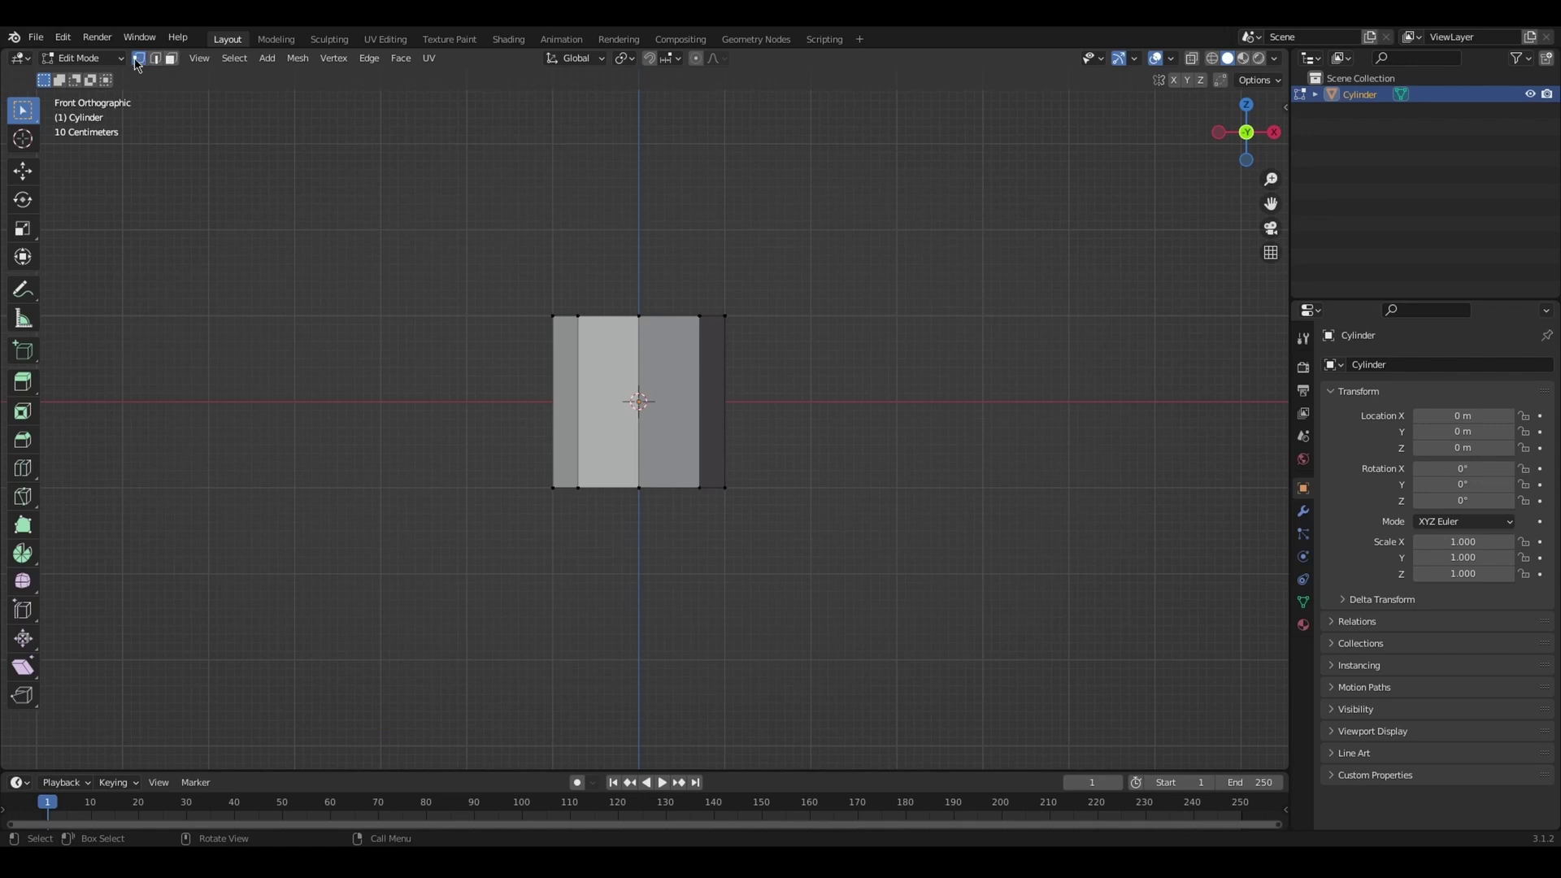
# Select all the cylinder's geometry and scale it by 2 along Z
pyautogui.press('a')
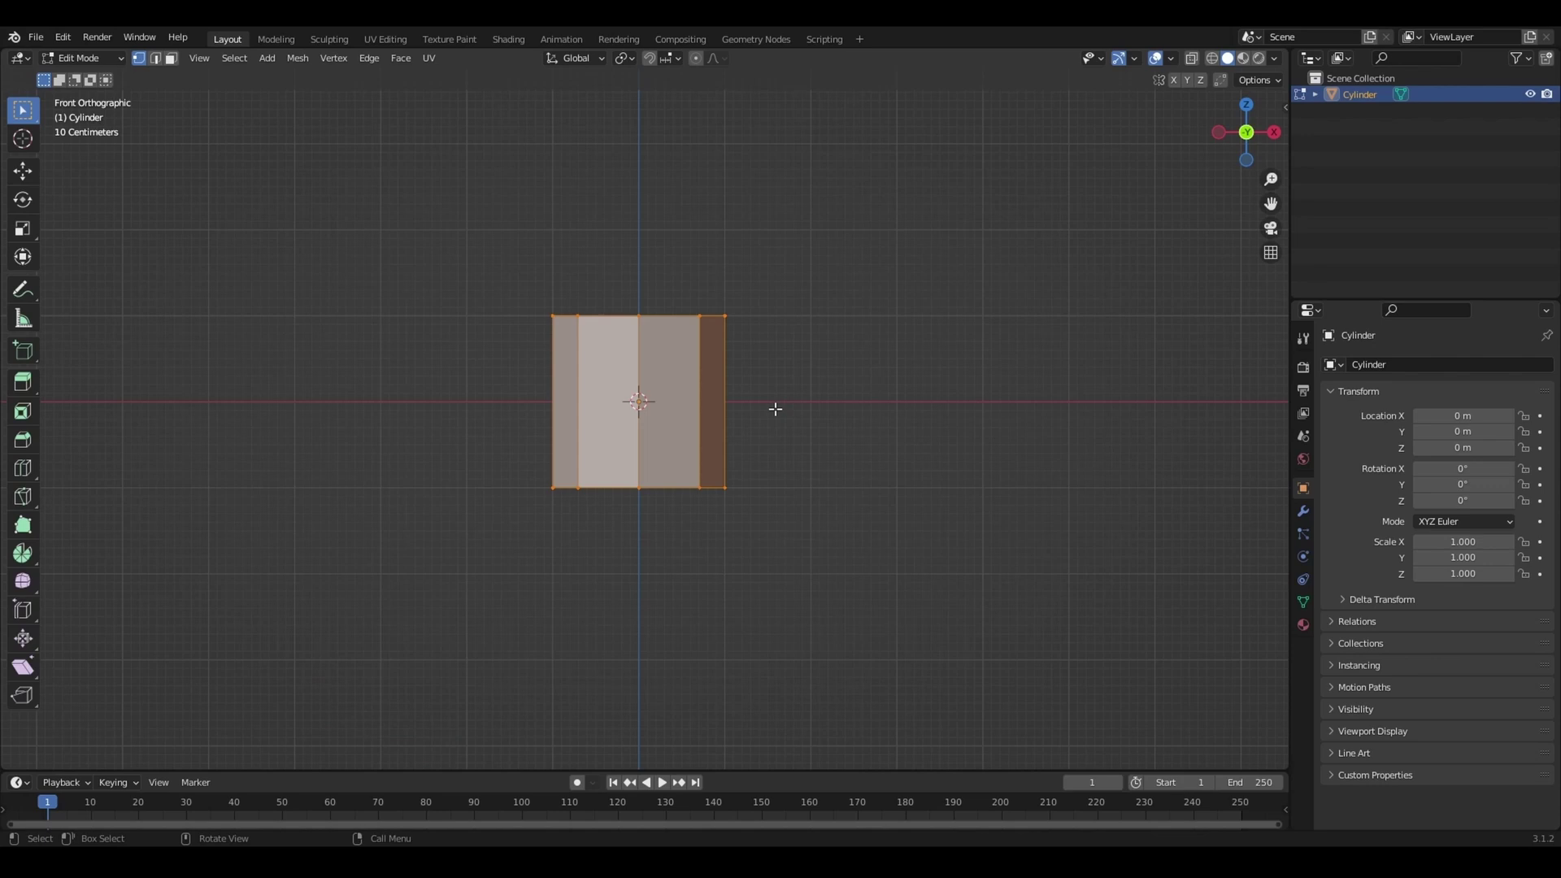
pyautogui.press('s')
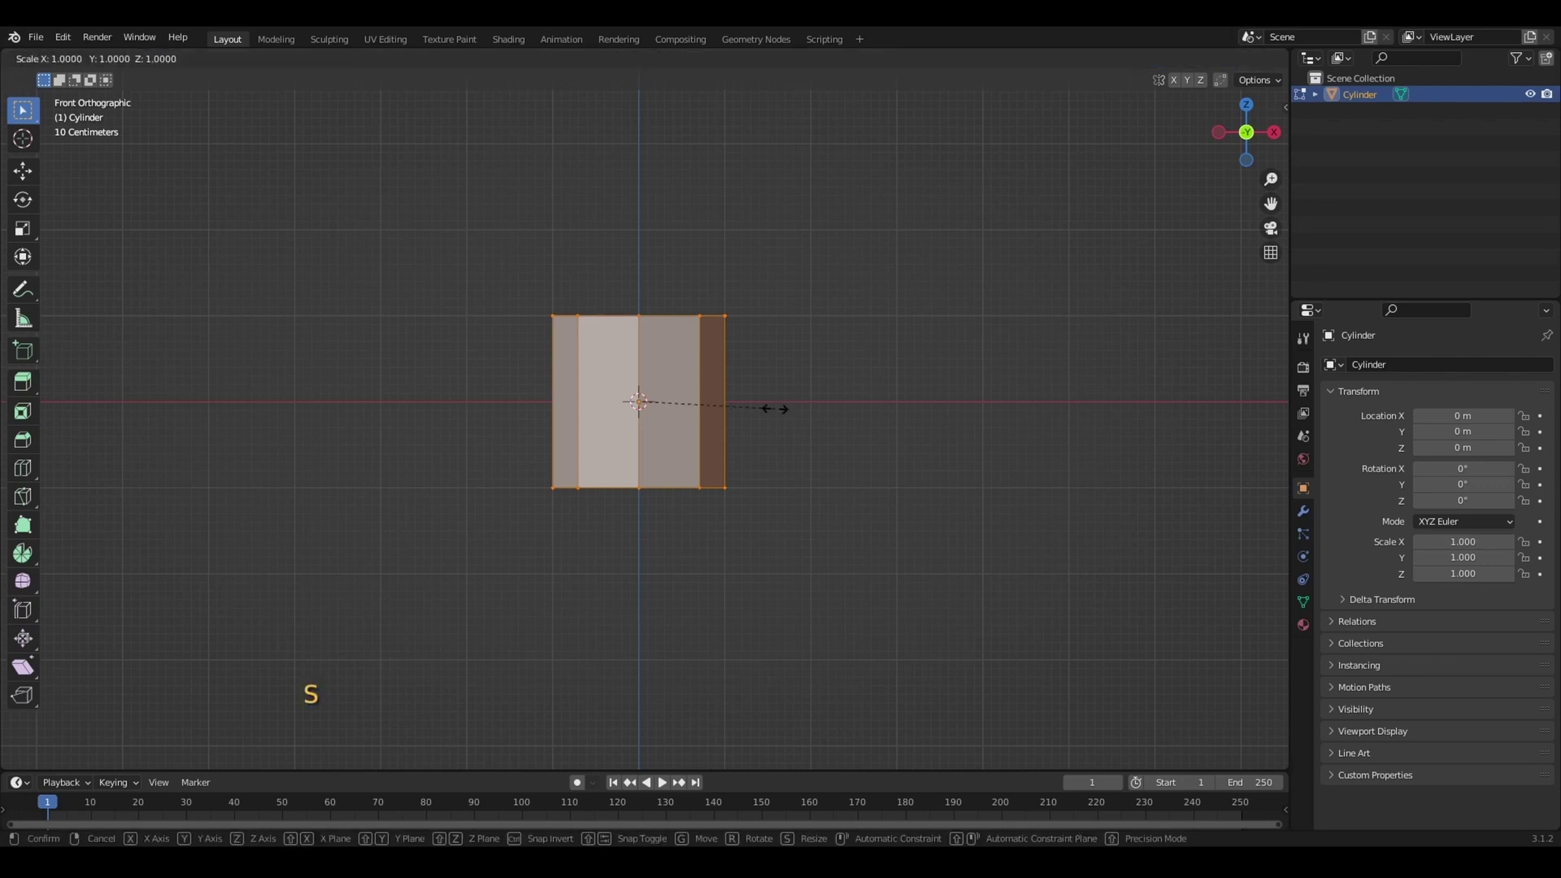
pyautogui.press('z')
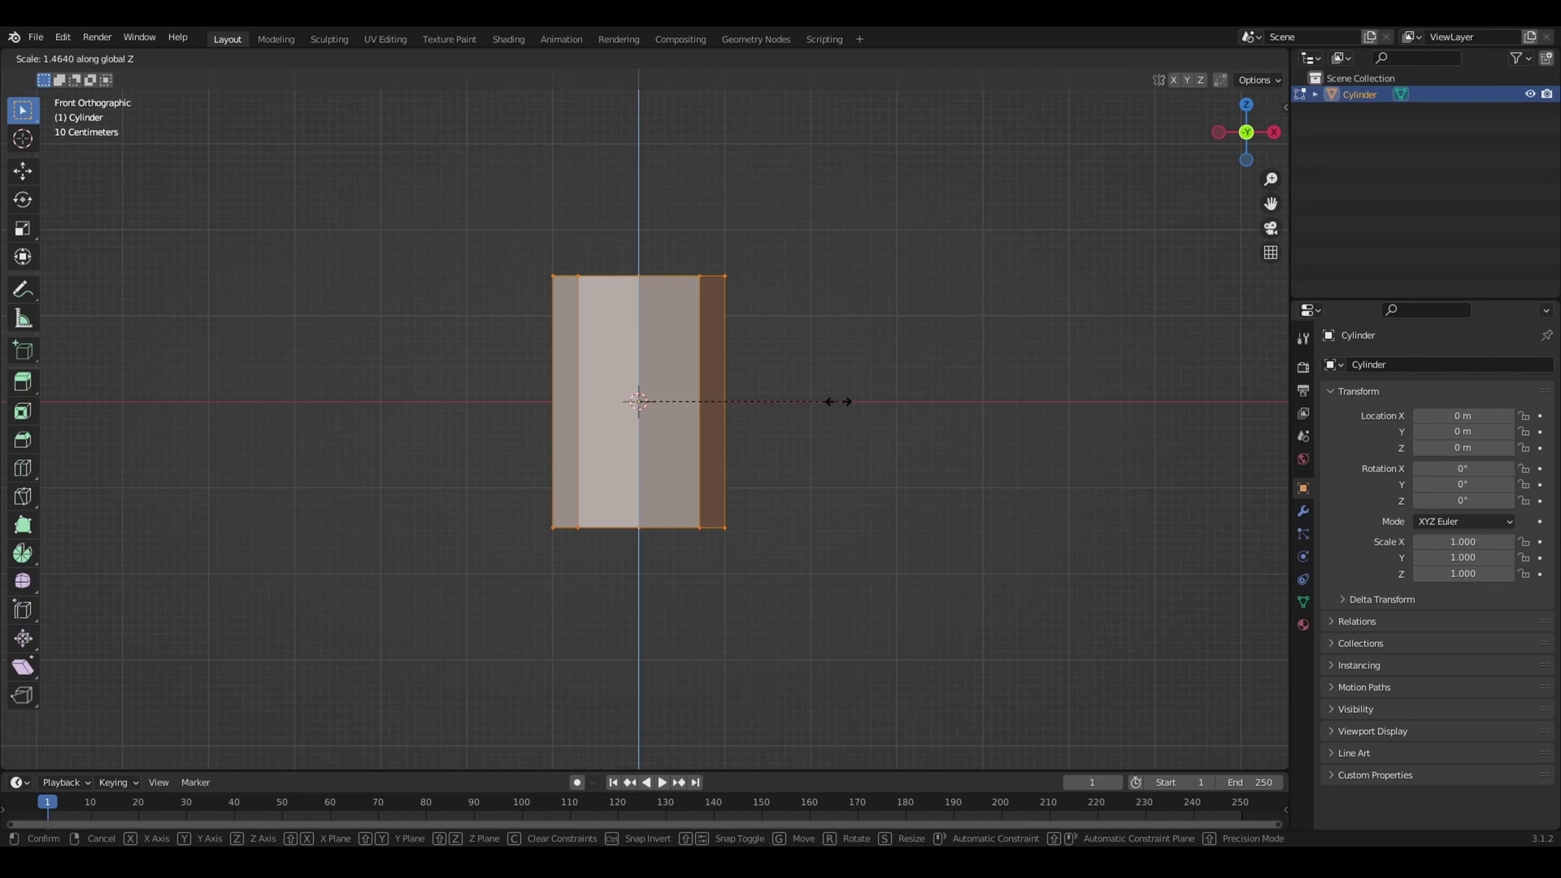
pyautogui.write('2')
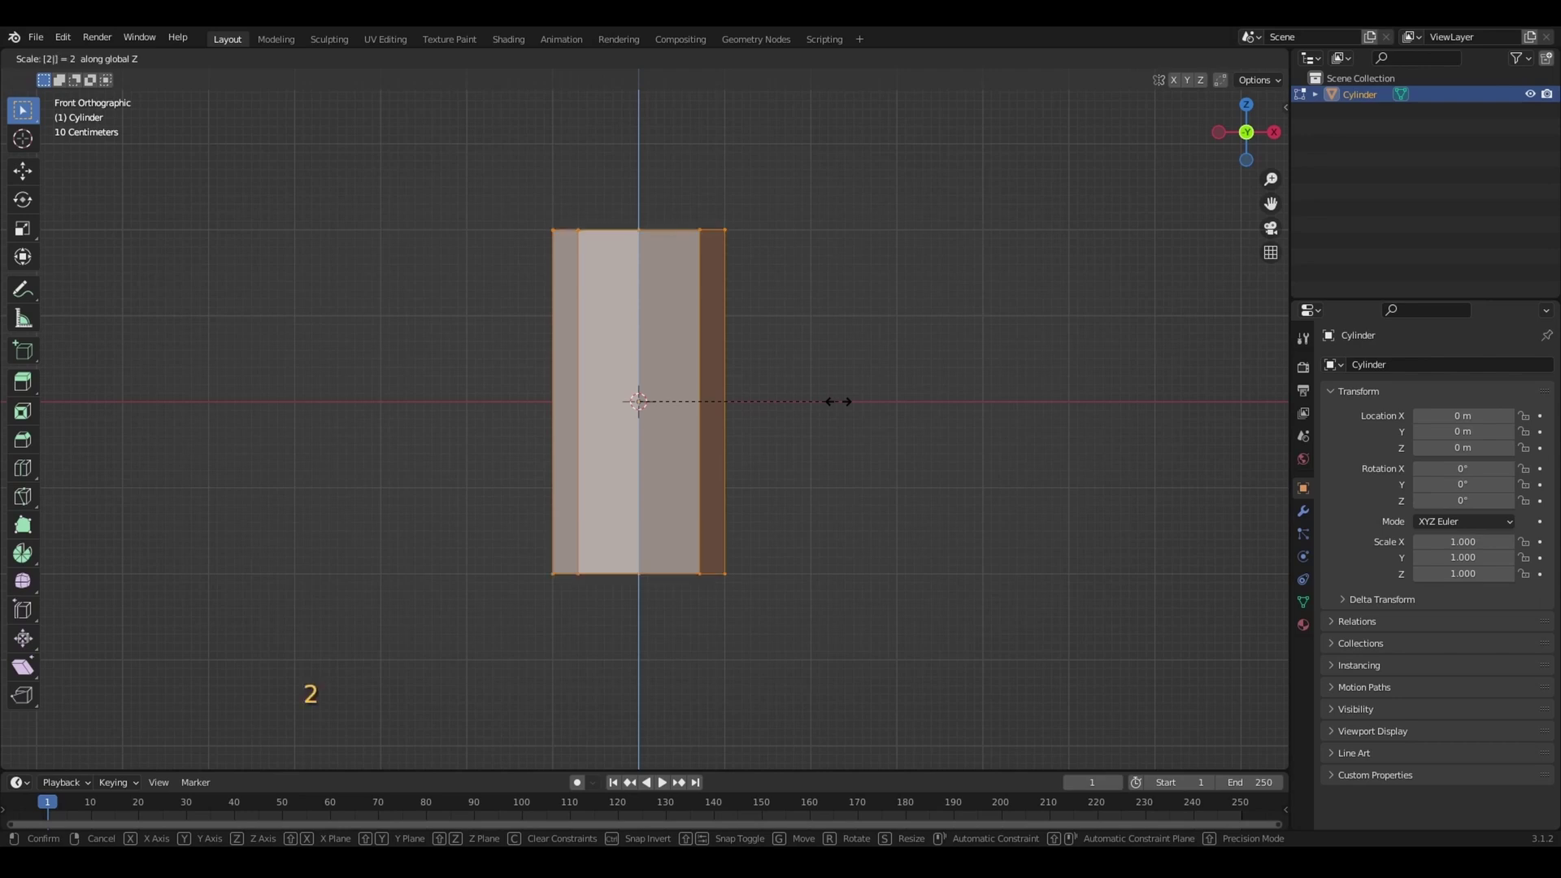
pyautogui.press('Return')
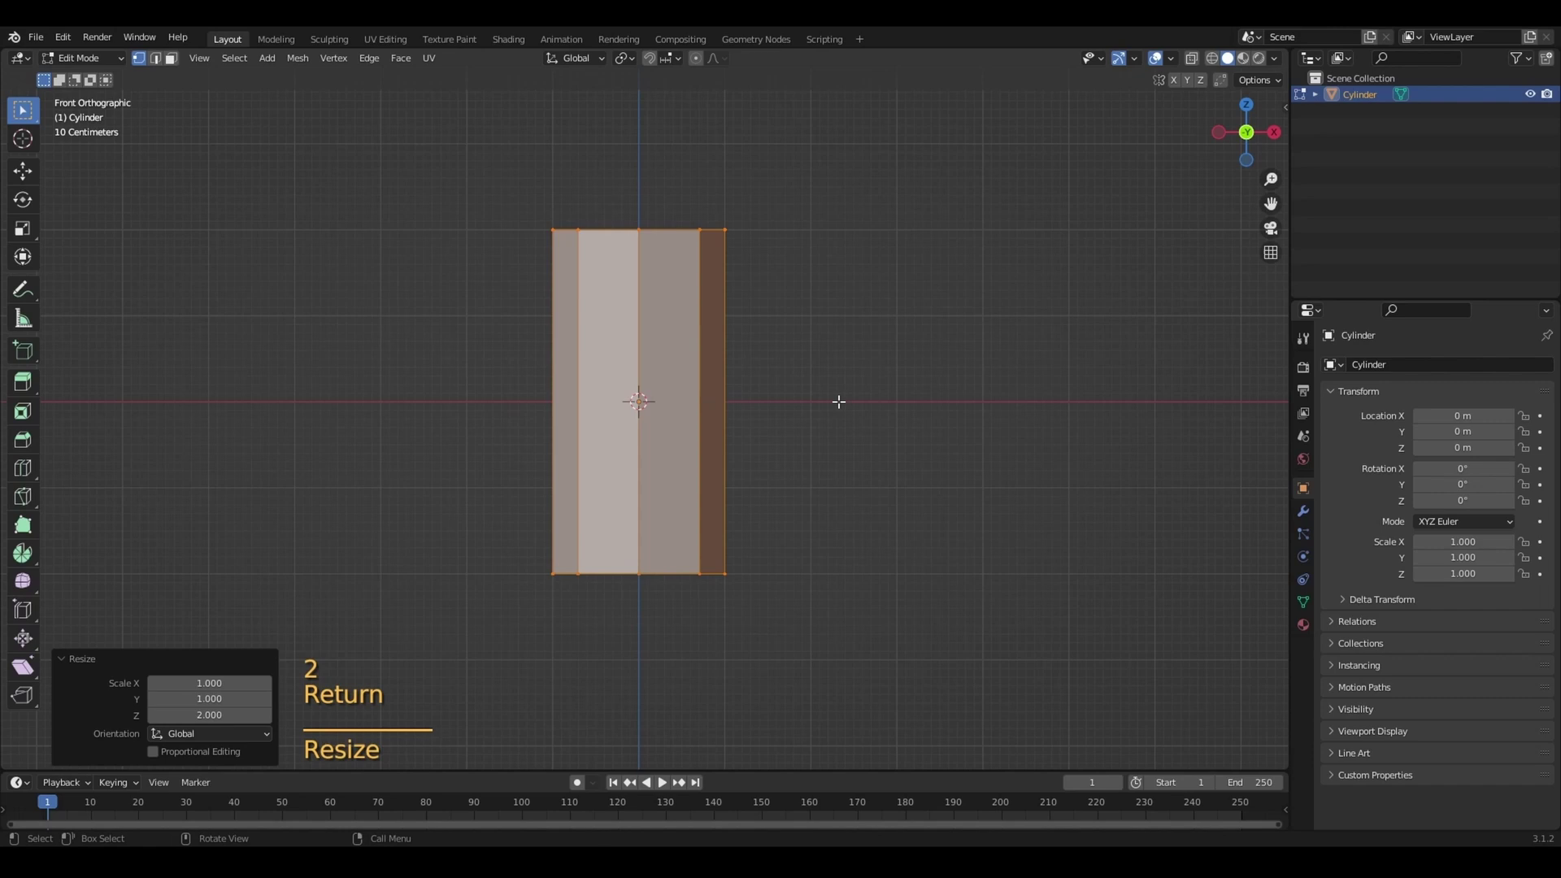
pyautogui.click(809, 325)
pyautogui.moveTo(792, 313); pyautogui.dragTo(778, 331, button='middle')
pyautogui.scroll(-1, 531, 176)
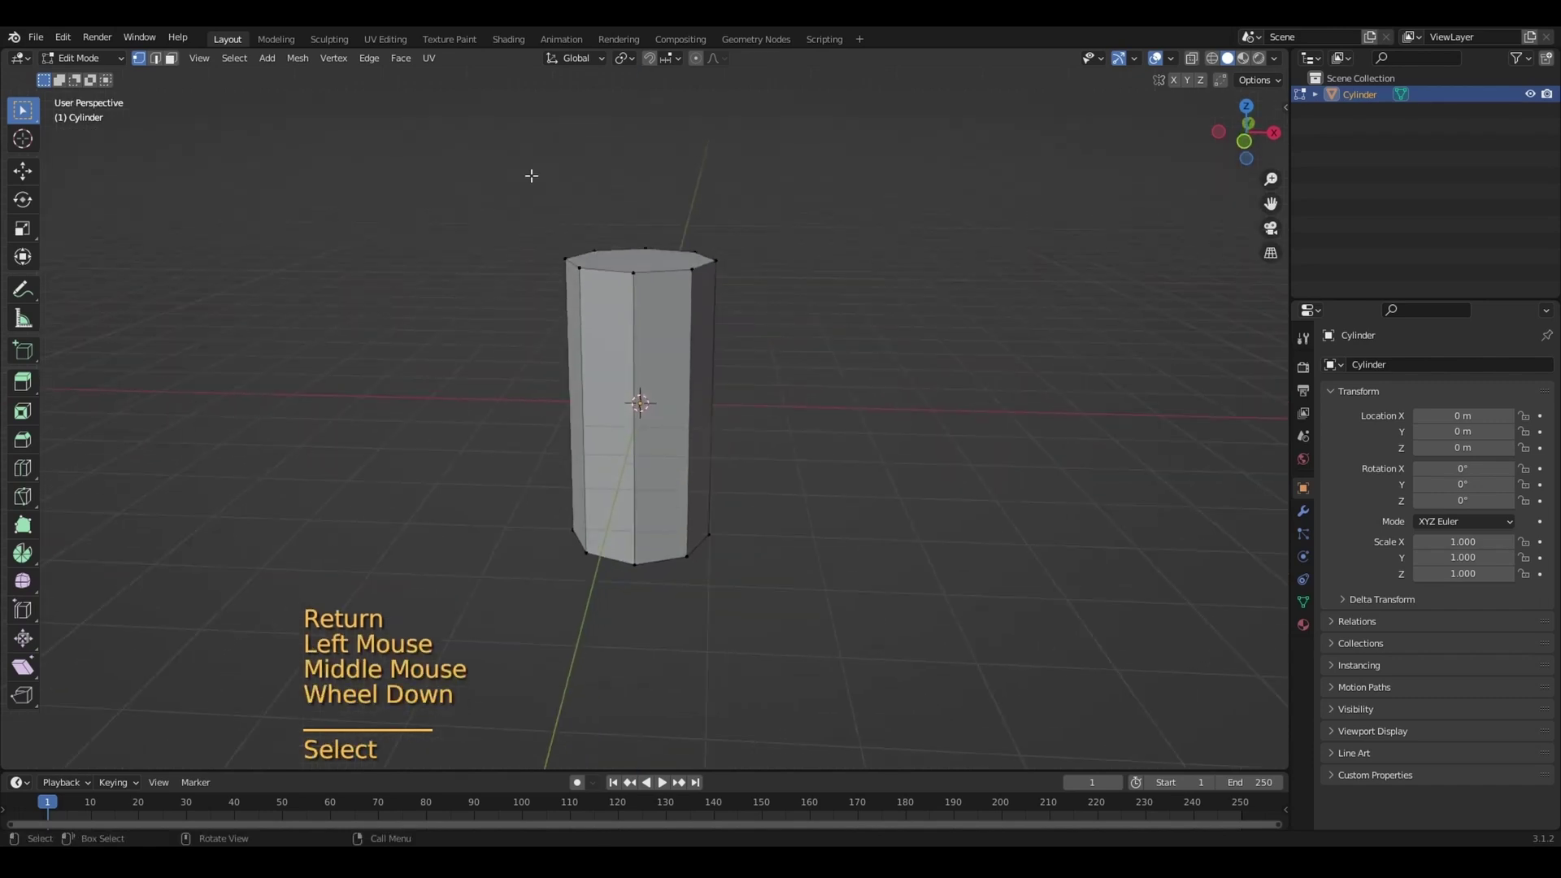
# Switch to face select and select the cylinder's top and bottom faces
pyautogui.click(171, 59)
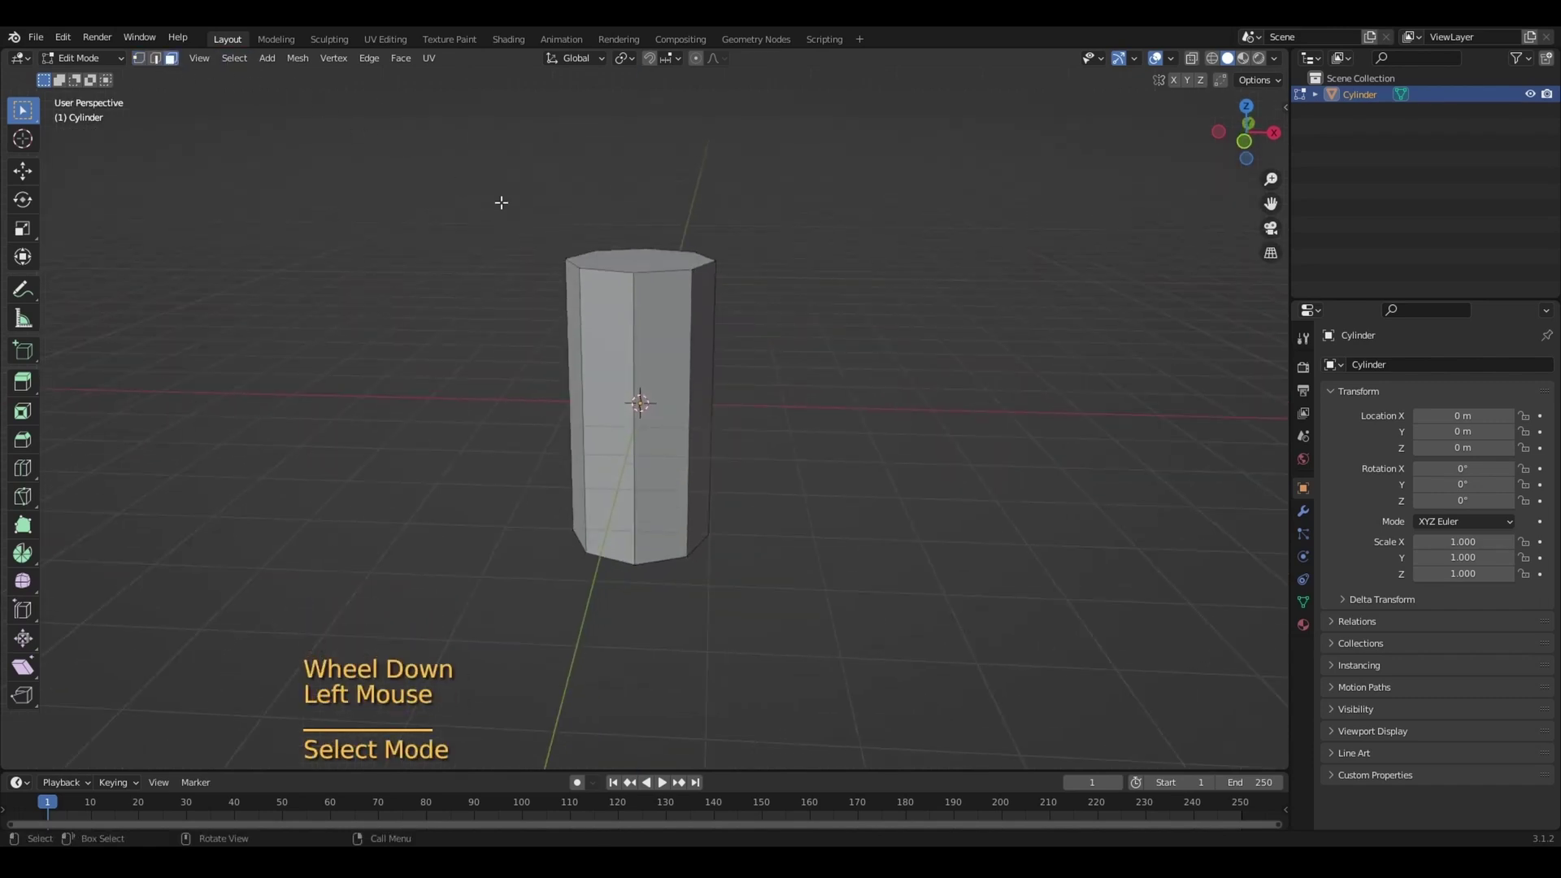
pyautogui.moveTo(685, 279)
pyautogui.mouseDown(button='middle')
pyautogui.moveTo(675, 303)
pyautogui.moveTo(660, 287)
pyautogui.mouseUp(button='middle')
pyautogui.click(660, 287)
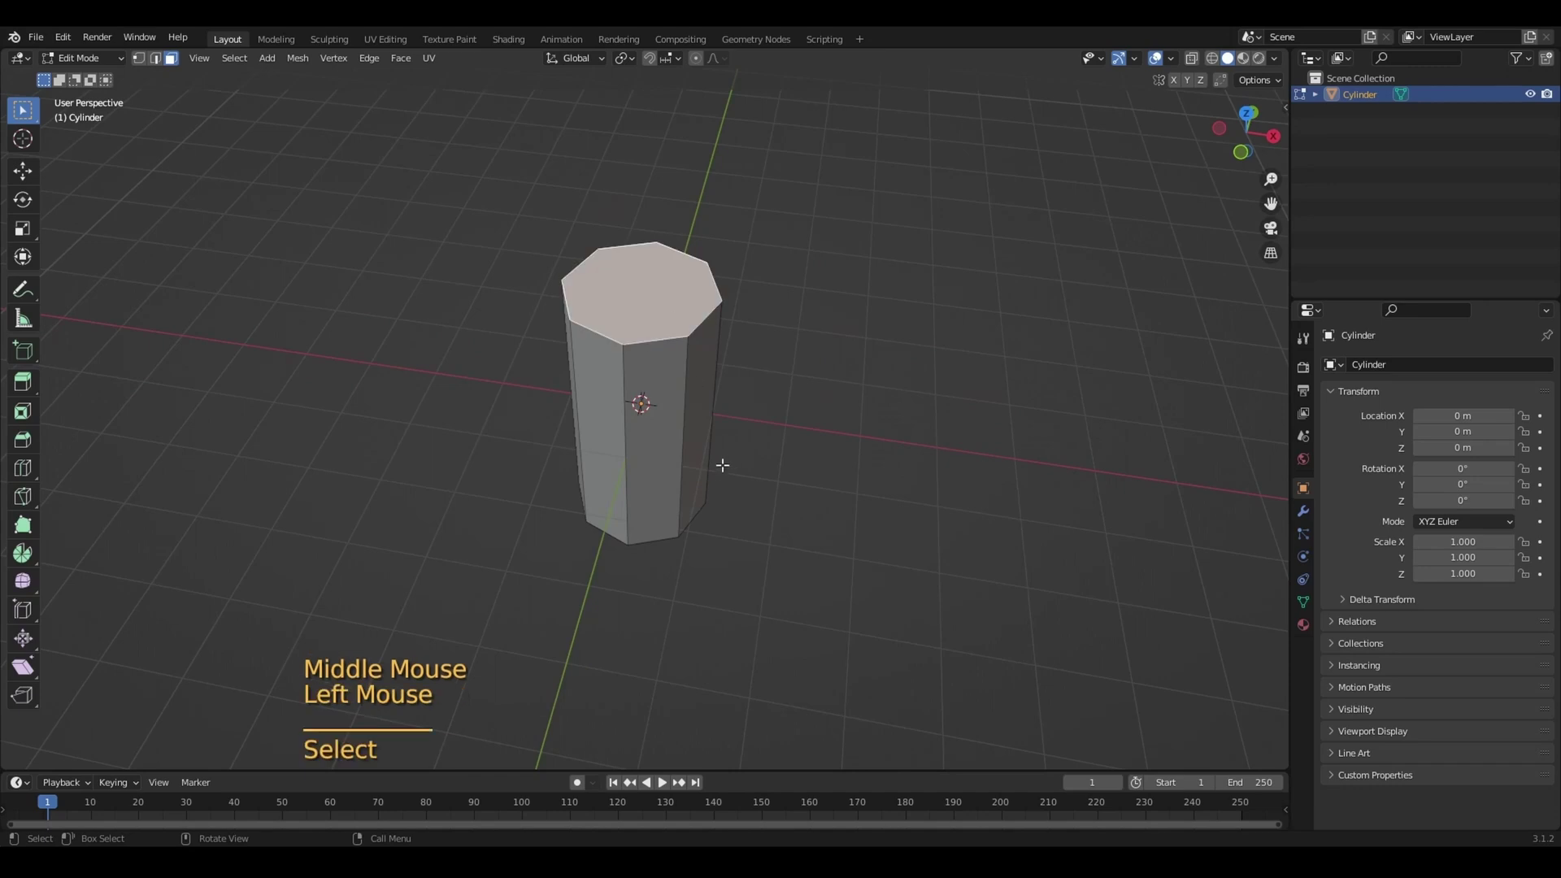
pyautogui.moveTo(722, 466); pyautogui.dragTo(674, 434, button='middle')
pyautogui.keyDown('shift'); pyautogui.click(643, 529); pyautogui.keyUp('shift')
pyautogui.moveTo(642, 528); pyautogui.dragTo(753, 348, button='middle')
# Extrude the end faces and set their vertical scale to 1.1
pyautogui.press('e')
pyautogui.press('s')
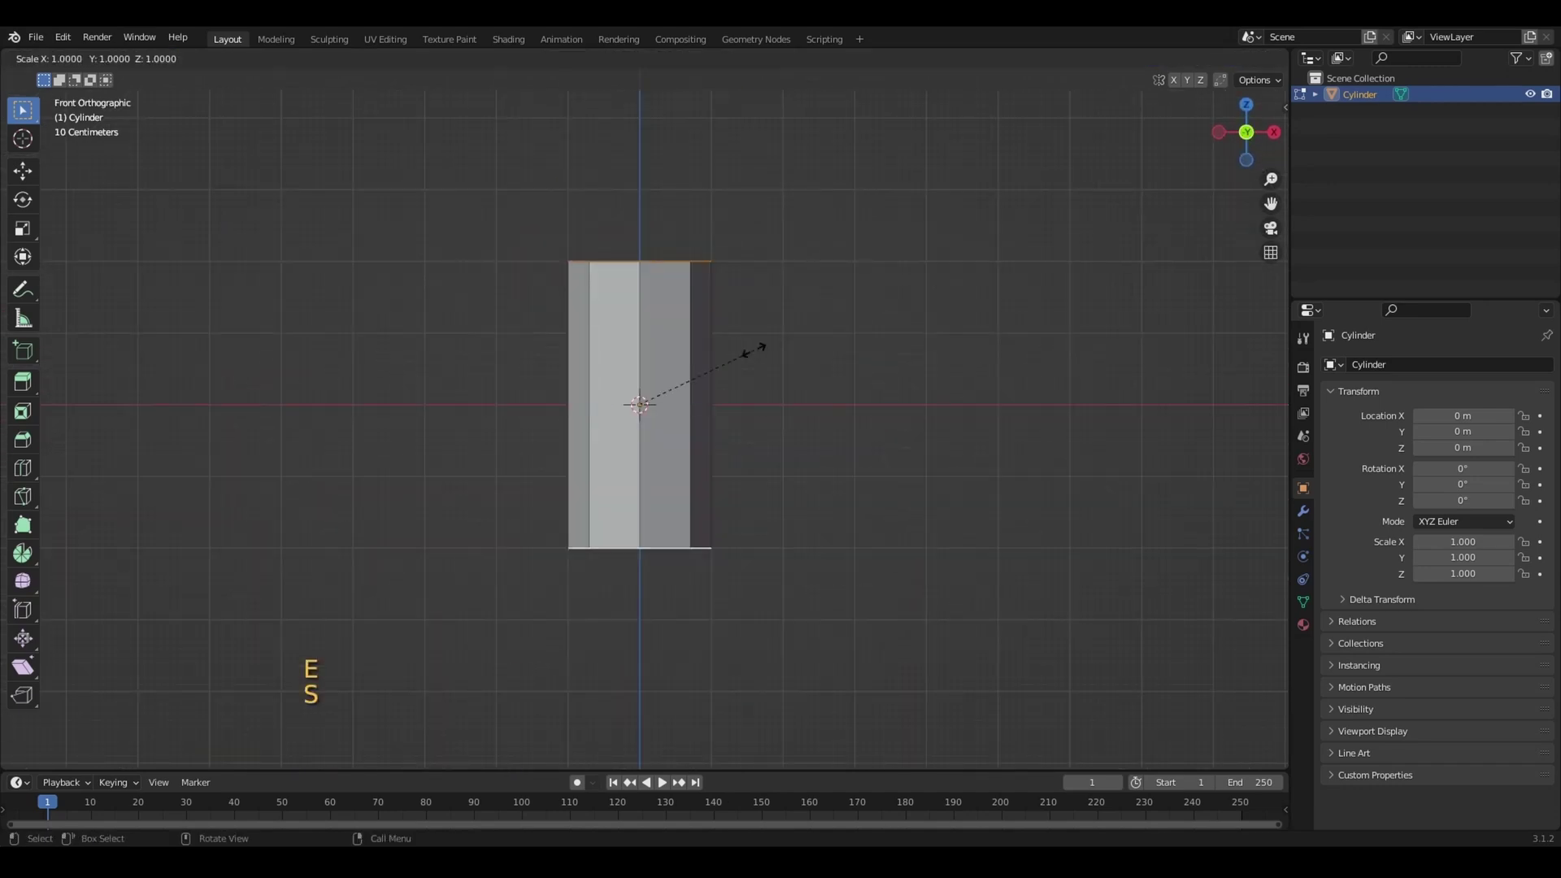
pyautogui.press('z')
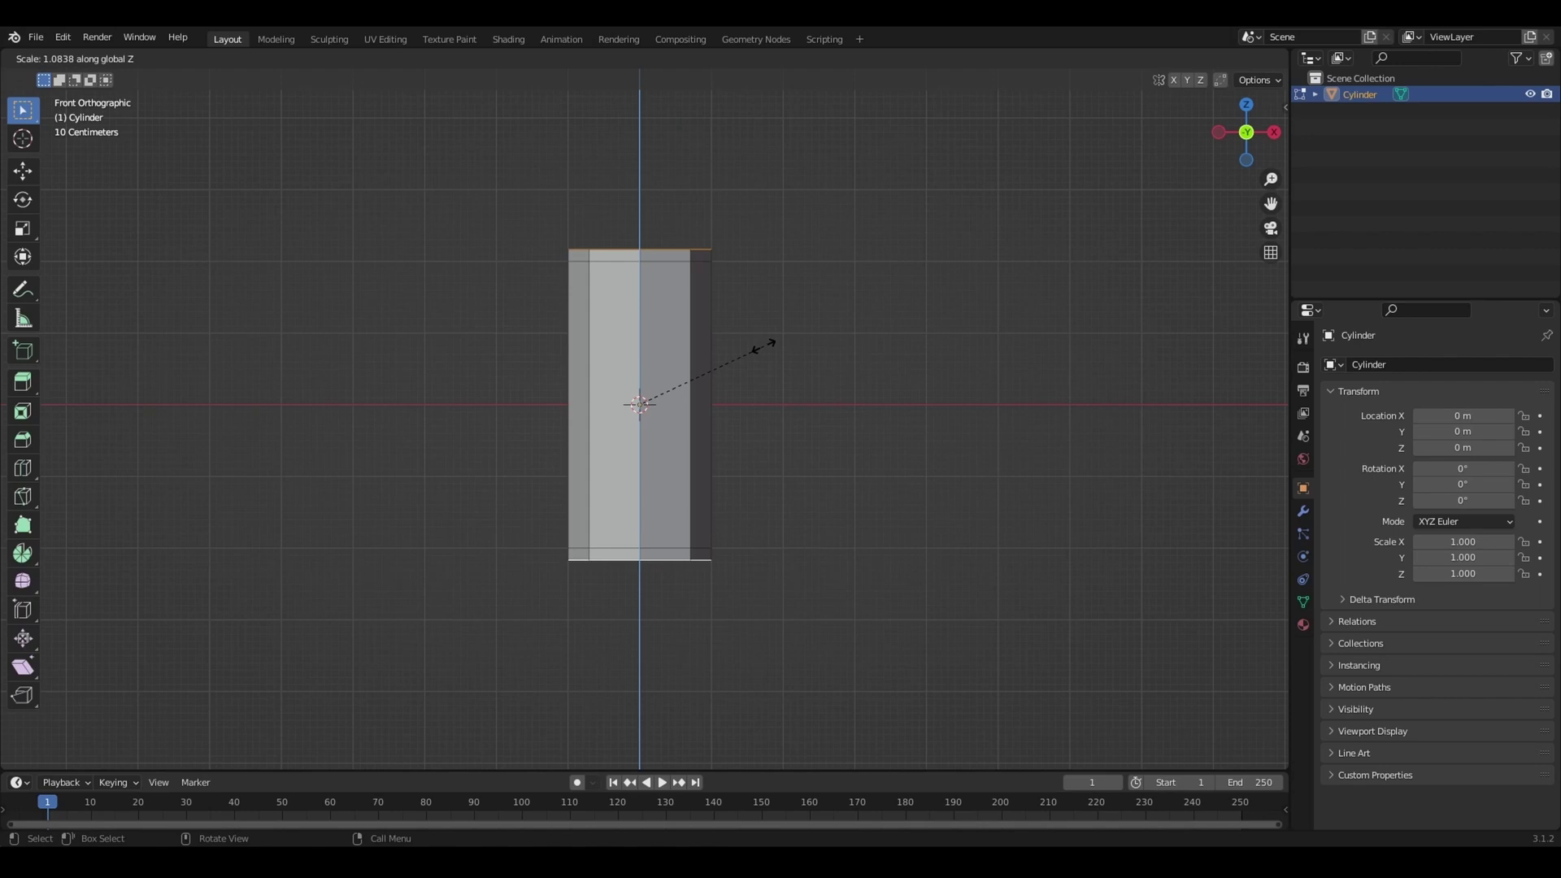
pyautogui.click(772, 343)
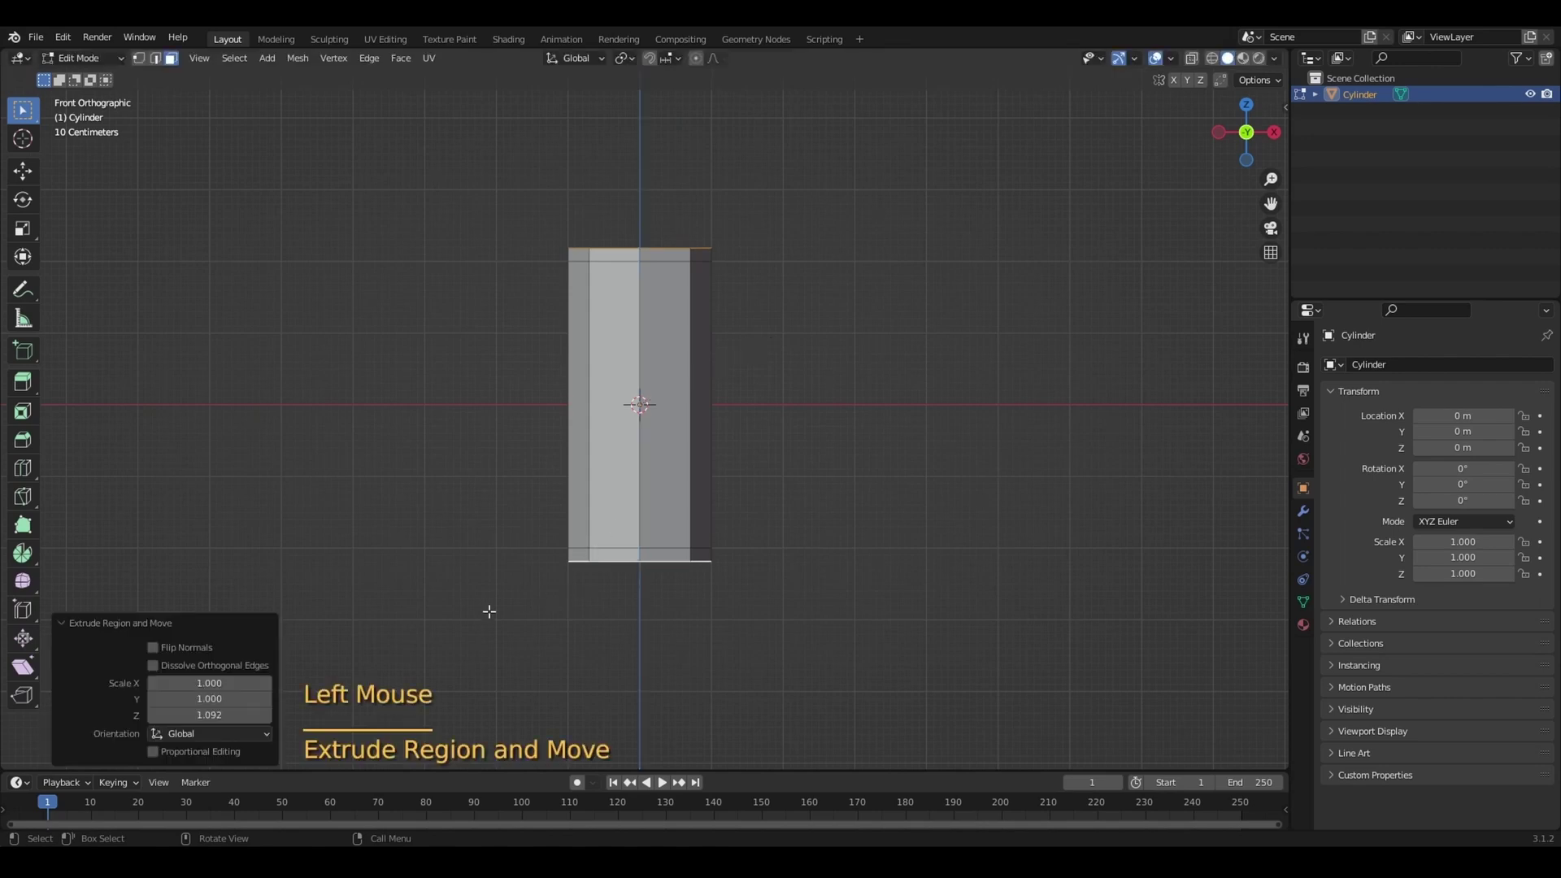
pyautogui.click(214, 715)
pyautogui.write('1.1')
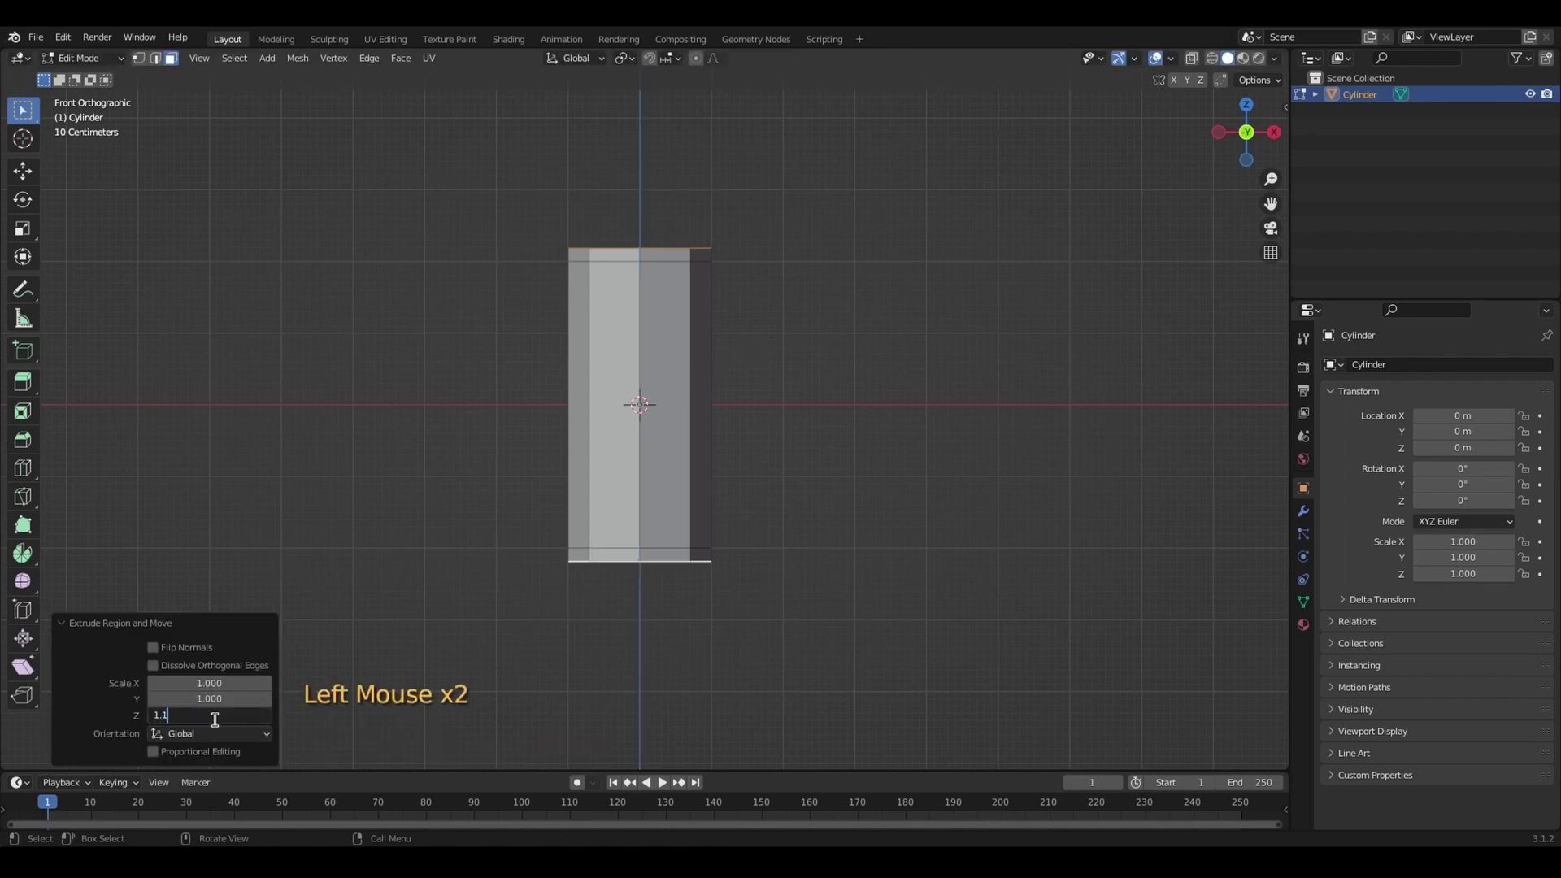
pyautogui.press('Return')
pyautogui.moveTo(850, 349); pyautogui.dragTo(846, 348, button='middle')
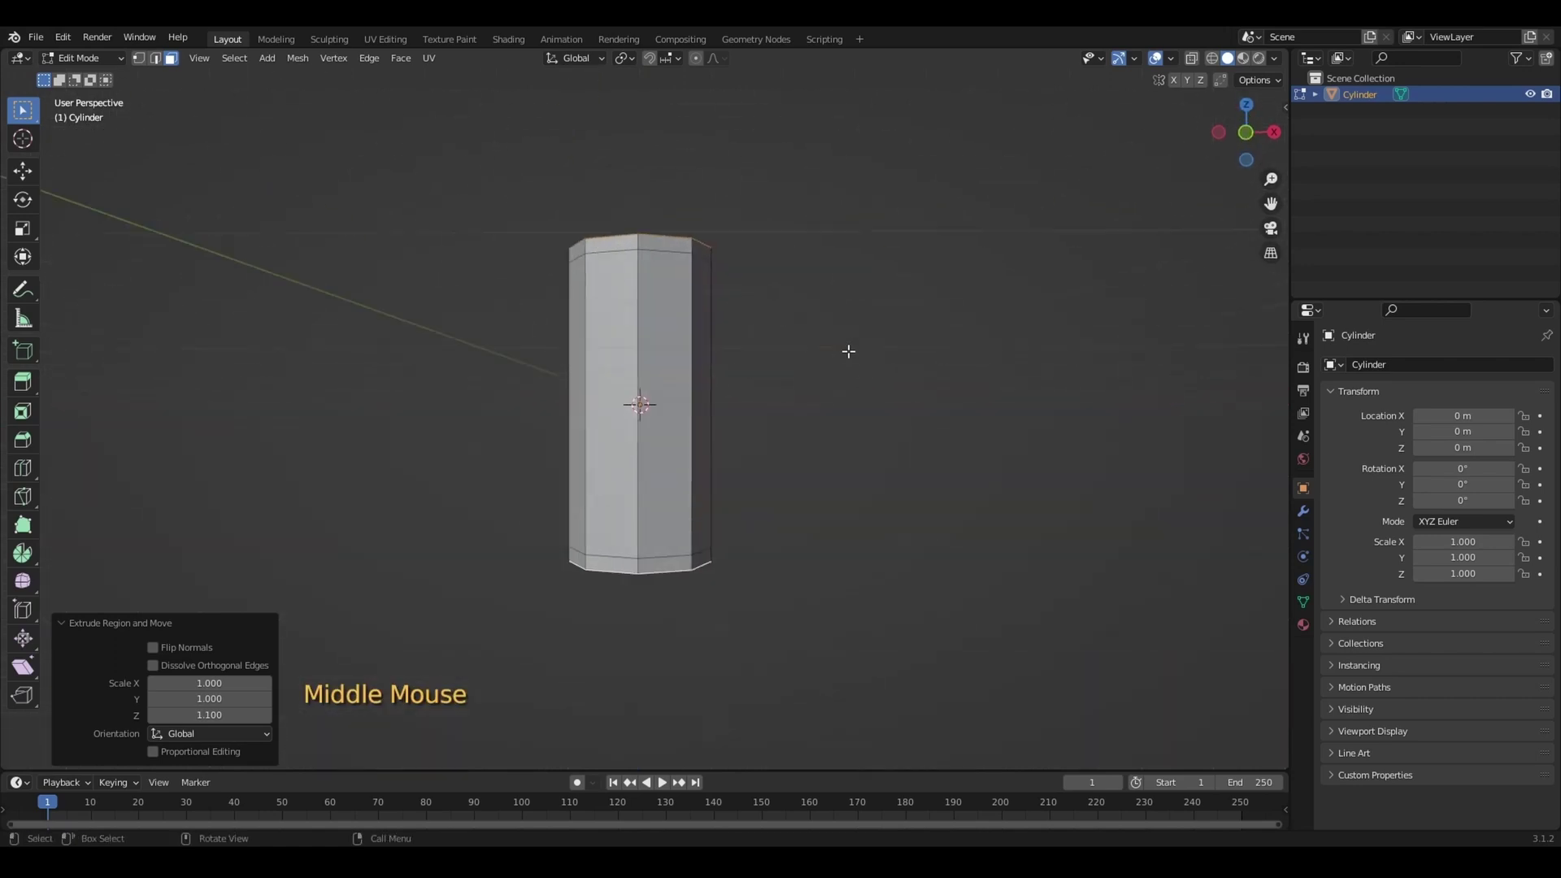
pyautogui.click(1250, 138)
# Scale the extruded ends to 0.75 horizontally, with Z excluded, to taper both rims
pyautogui.press('s')
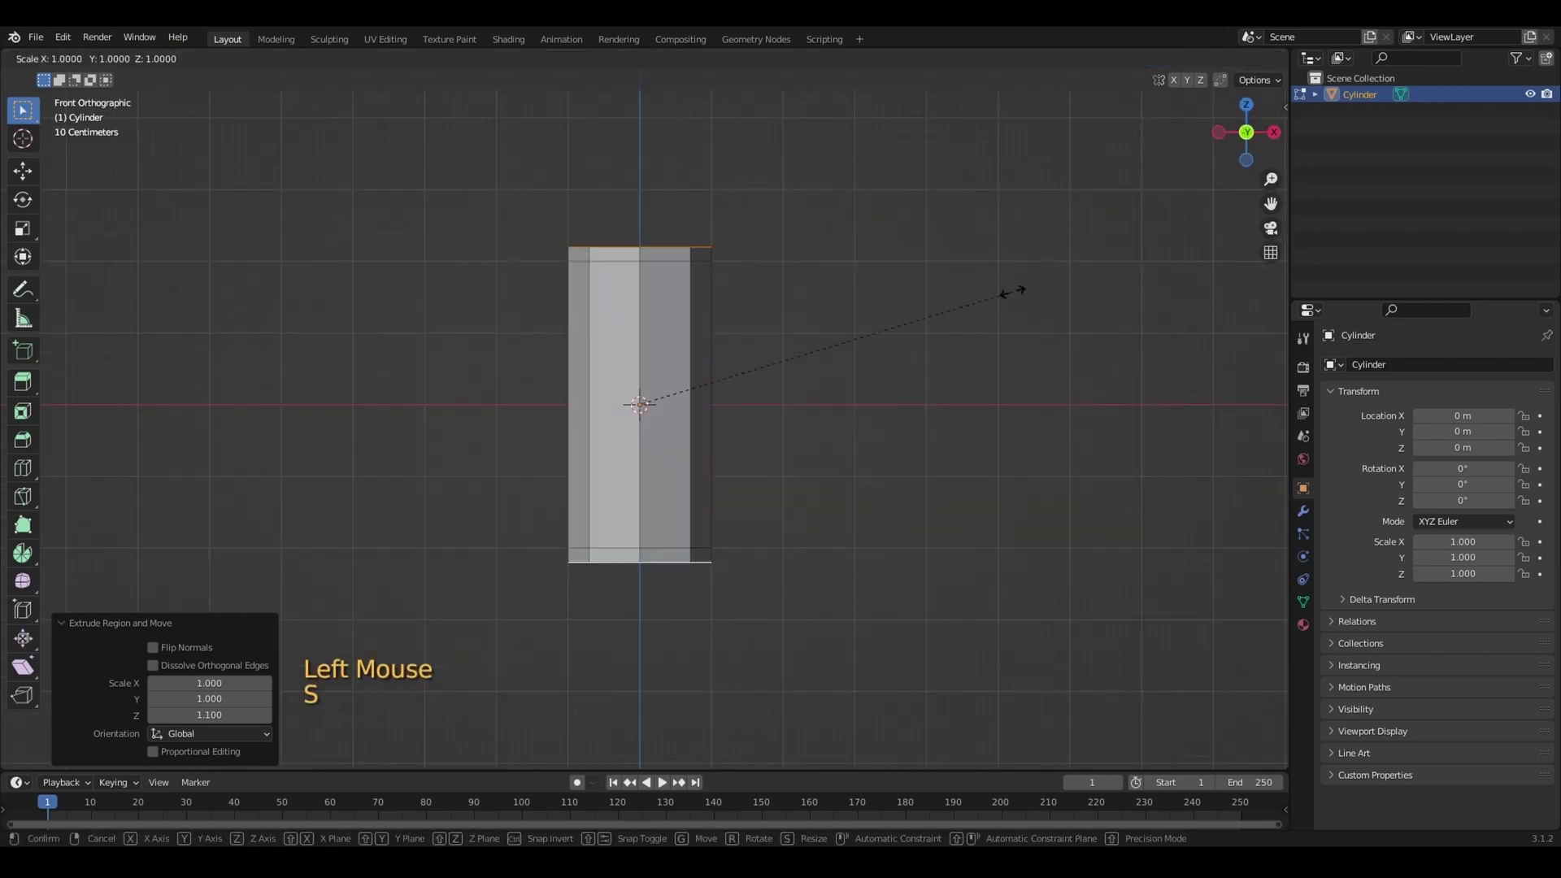
pyautogui.press('shift')
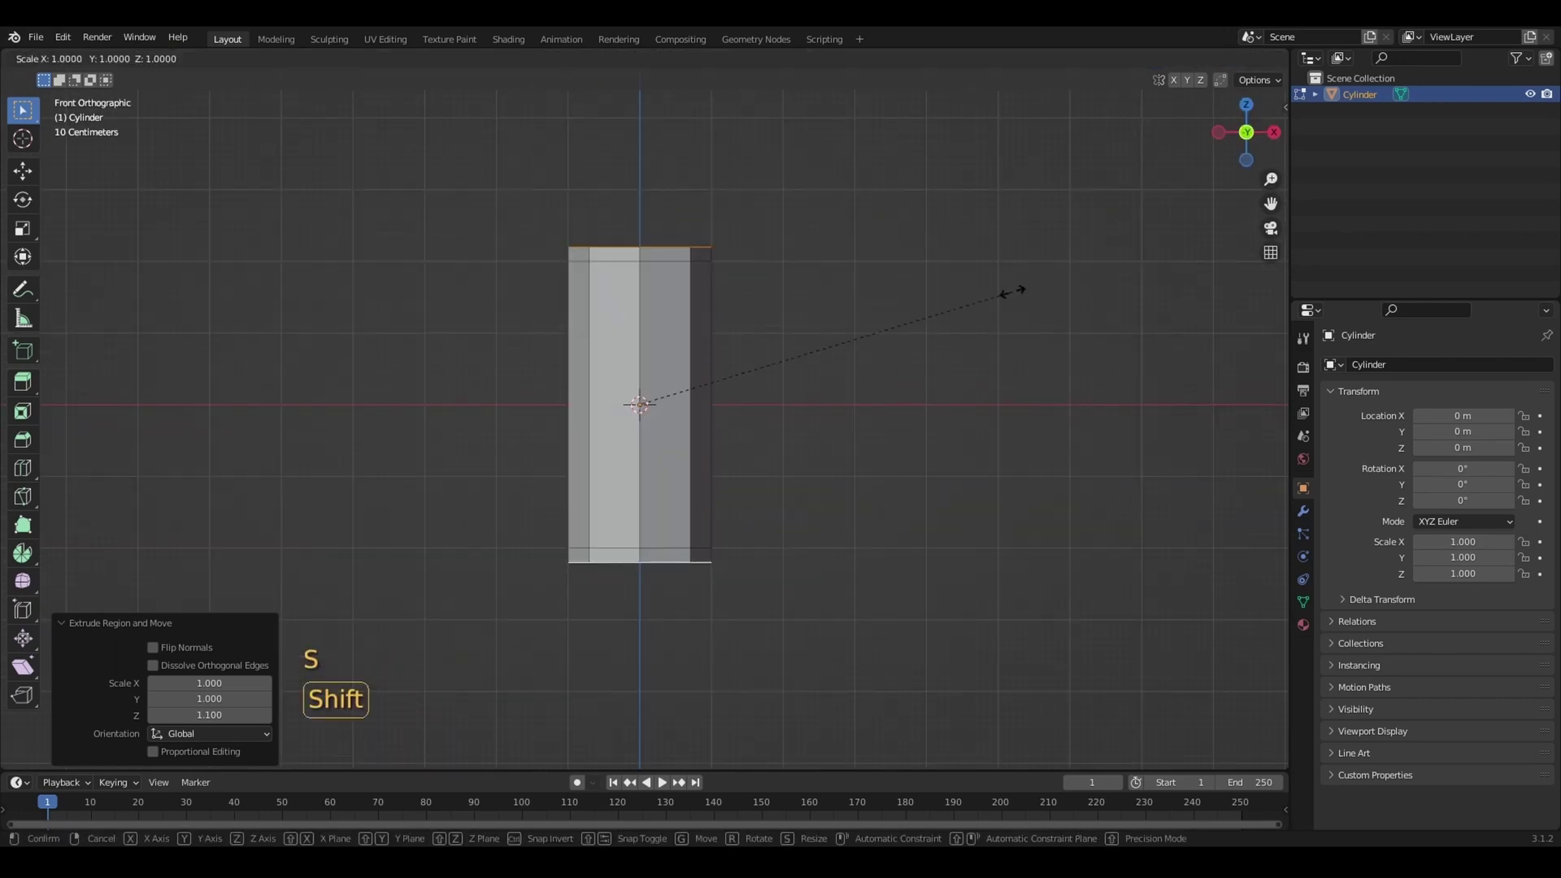
pyautogui.hotkey('shift', 'z')
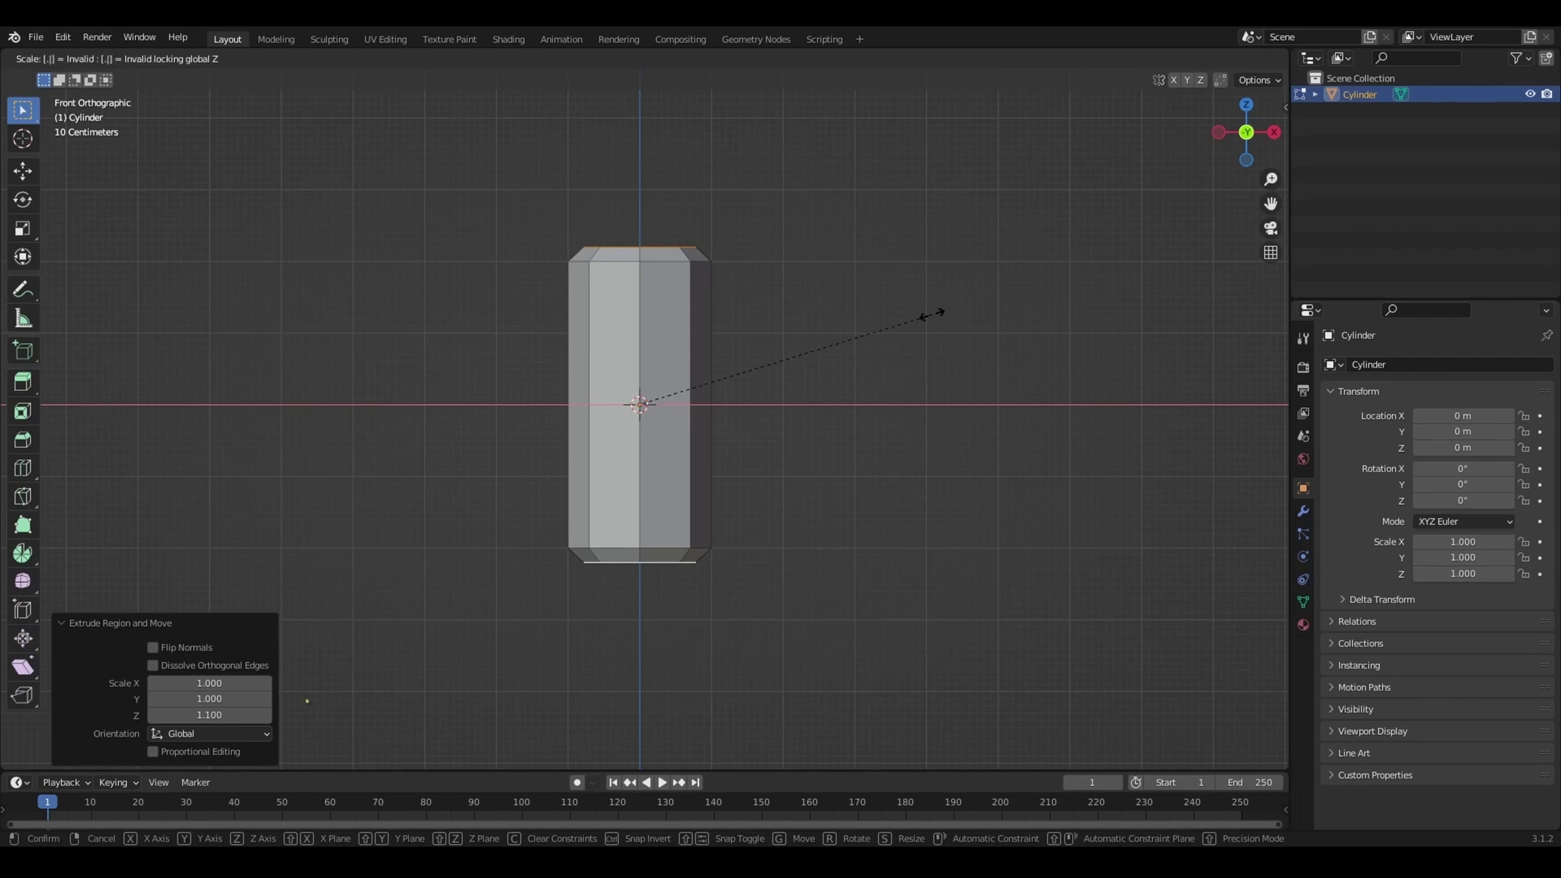
pyautogui.write('.75')
pyautogui.press('Return')
pyautogui.click(805, 422)
pyautogui.moveTo(933, 313); pyautogui.dragTo(941, 722, button='middle')
pyautogui.scroll(1, 802, 436)
pyautogui.scroll(1, 801, 437)
# Select the can's top and bottom faces
pyautogui.scroll(-1, 805, 347)
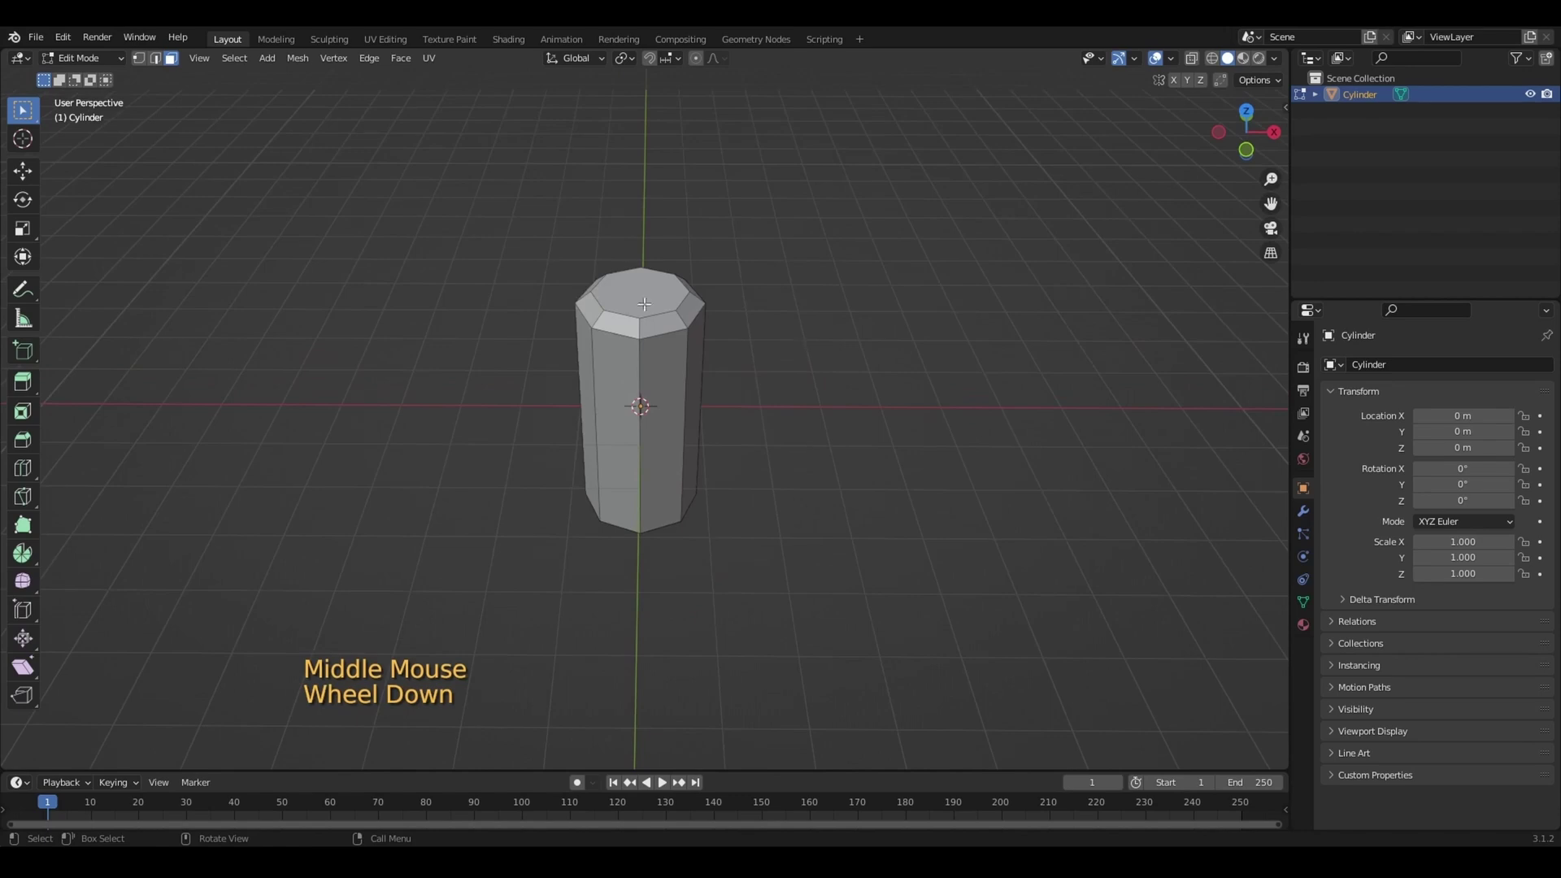
pyautogui.scroll(-1, 704, 491)
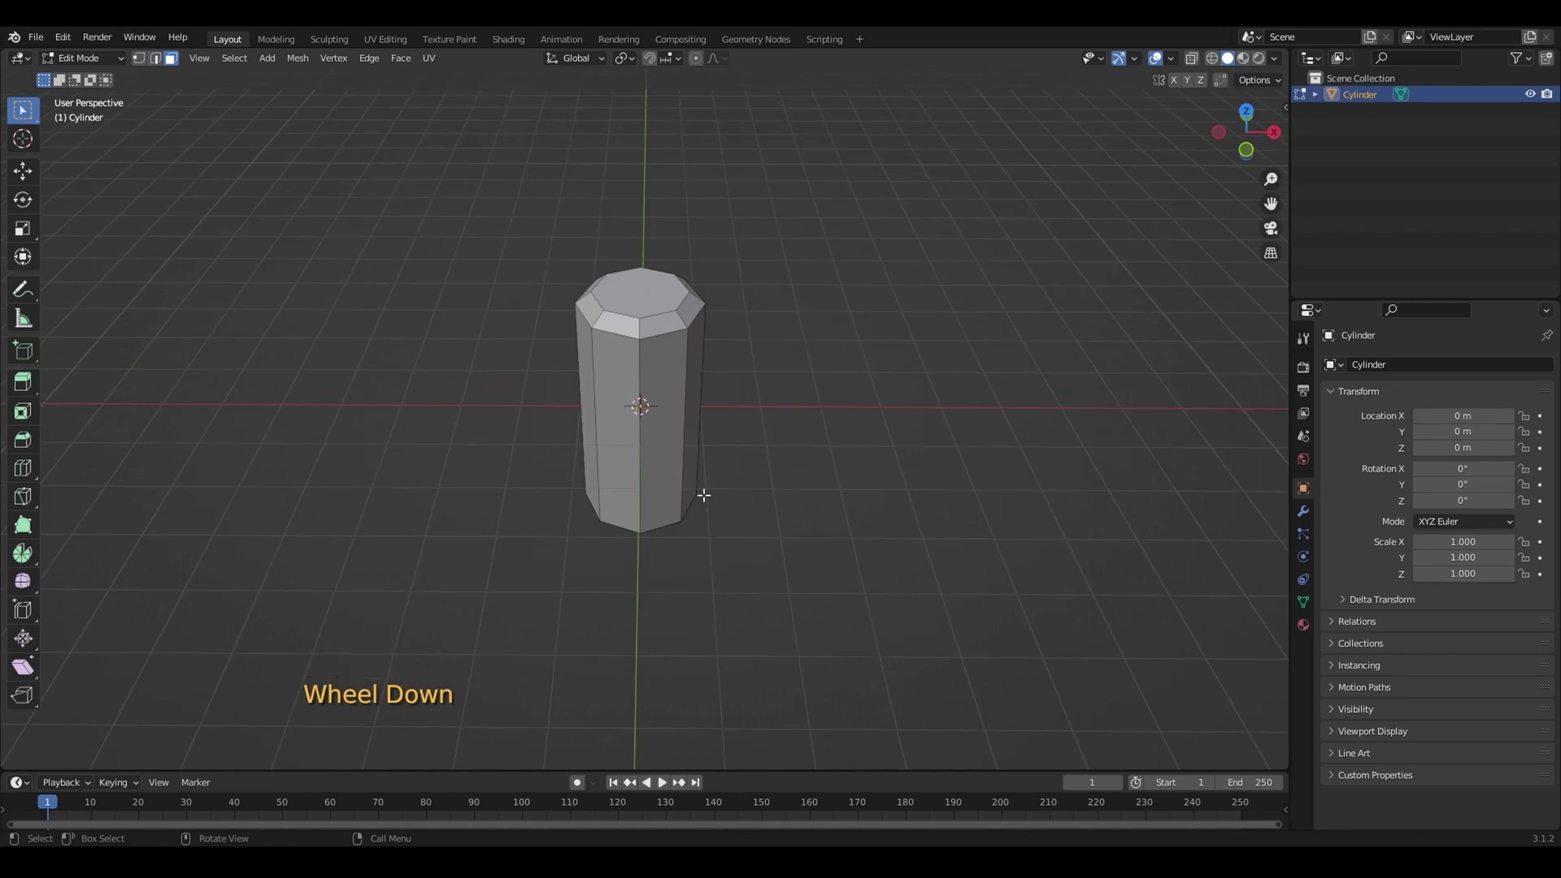
pyautogui.moveTo(704, 491); pyautogui.dragTo(693, 450, button='middle')
pyautogui.scroll(-1, 688, 415)
pyautogui.doubleClick(662, 304)
pyautogui.keyDown('shift'); pyautogui.click(636, 499); pyautogui.keyUp('shift')
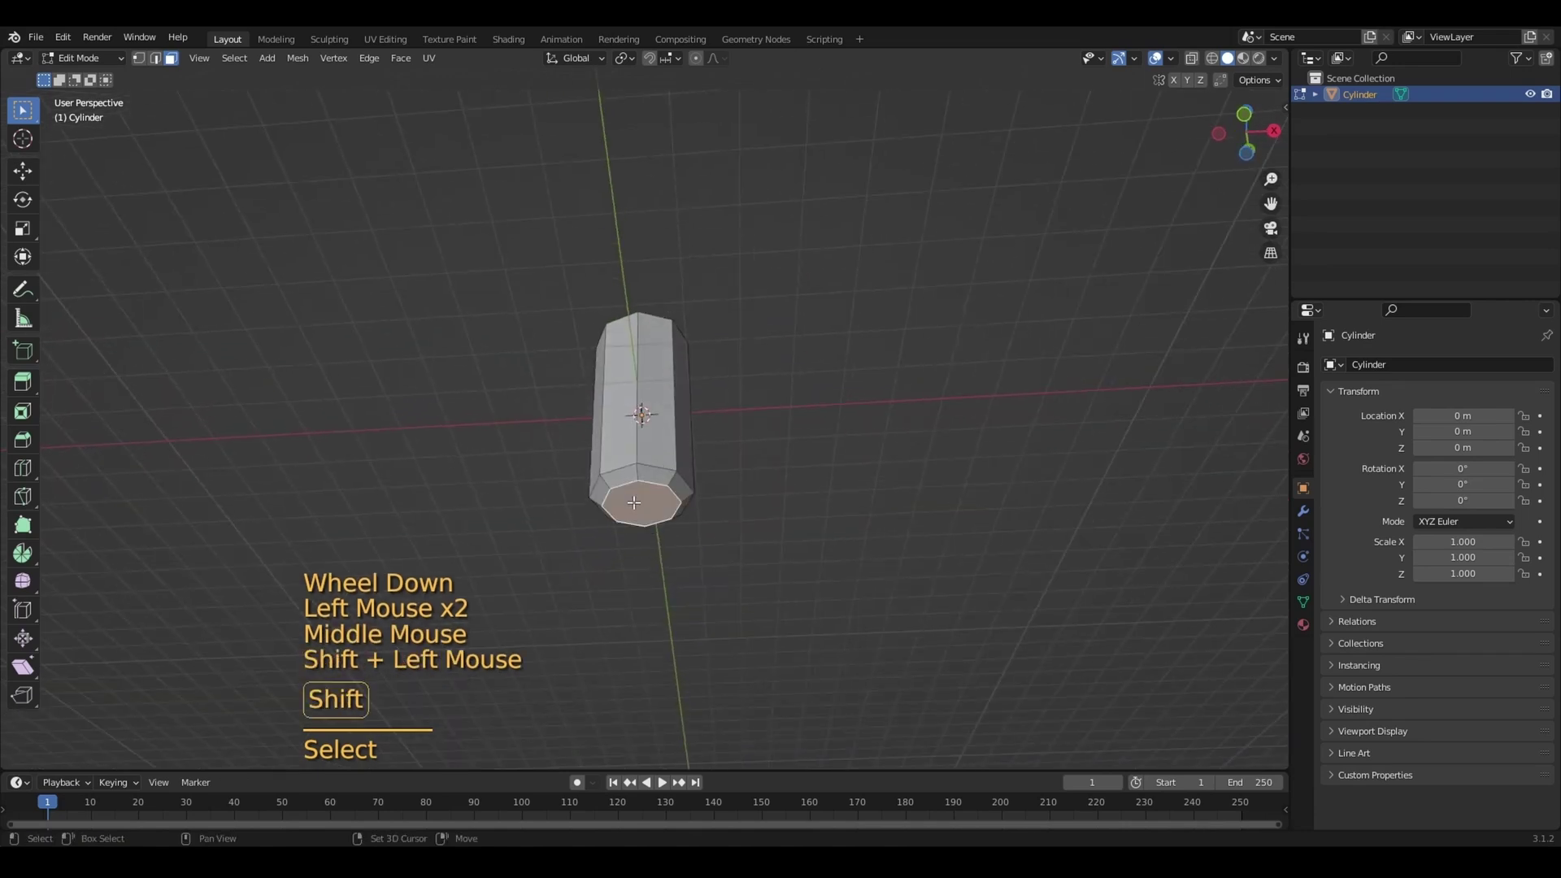
pyautogui.moveTo(770, 285); pyautogui.dragTo(766, 382, button='middle')
pyautogui.scroll(1, 766, 382)
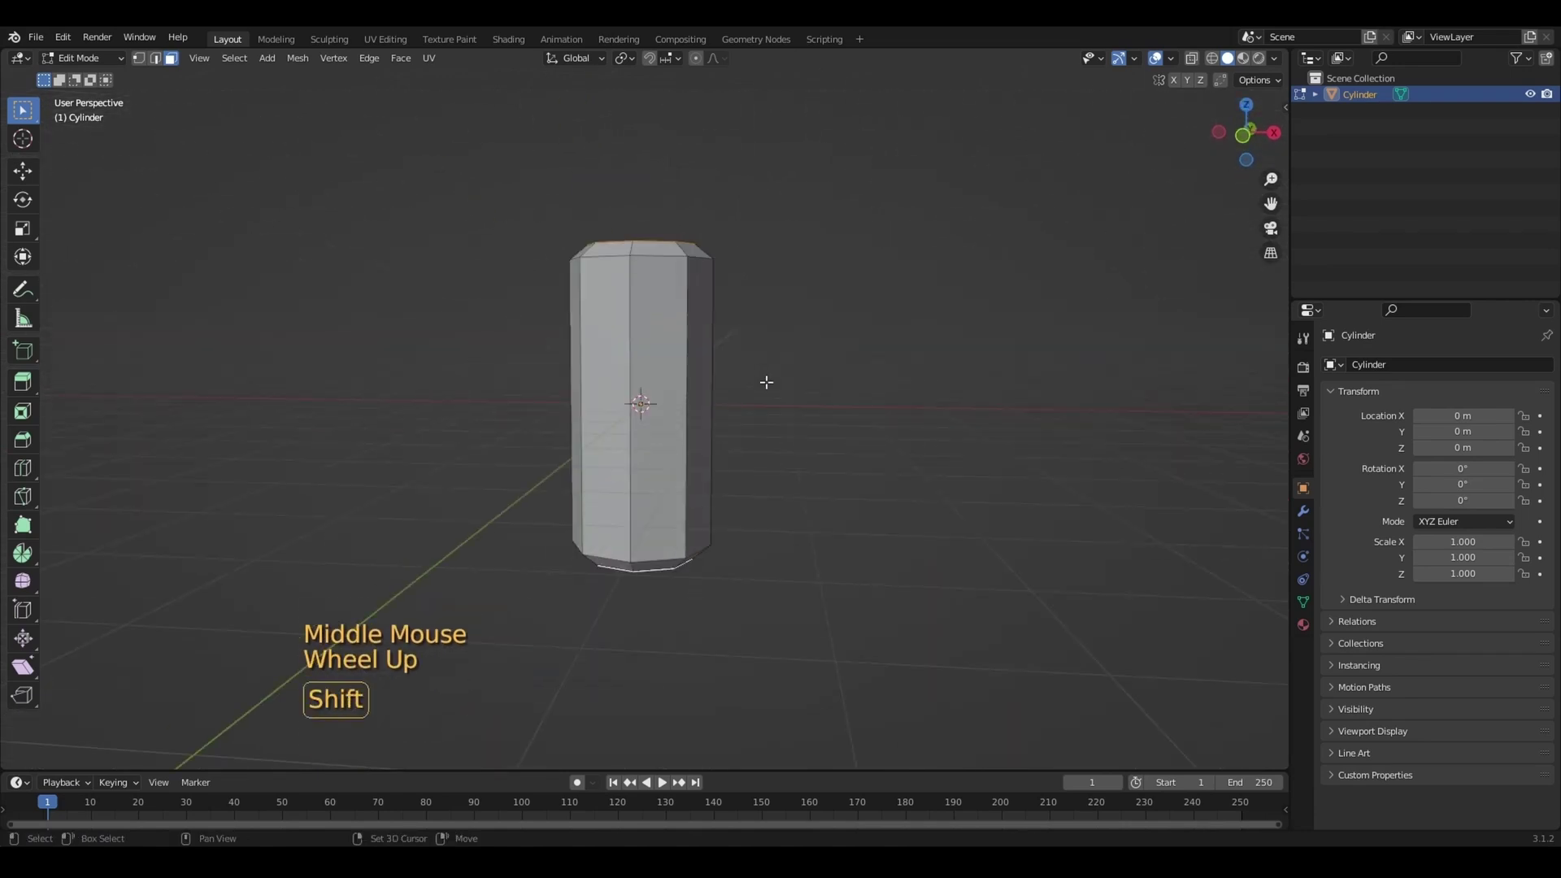
# Duplicate the end faces in place, separate them into Cylinder.001, and return to Object Mode
pyautogui.hotkey('shift', 'd')
pyautogui.click(766, 382)
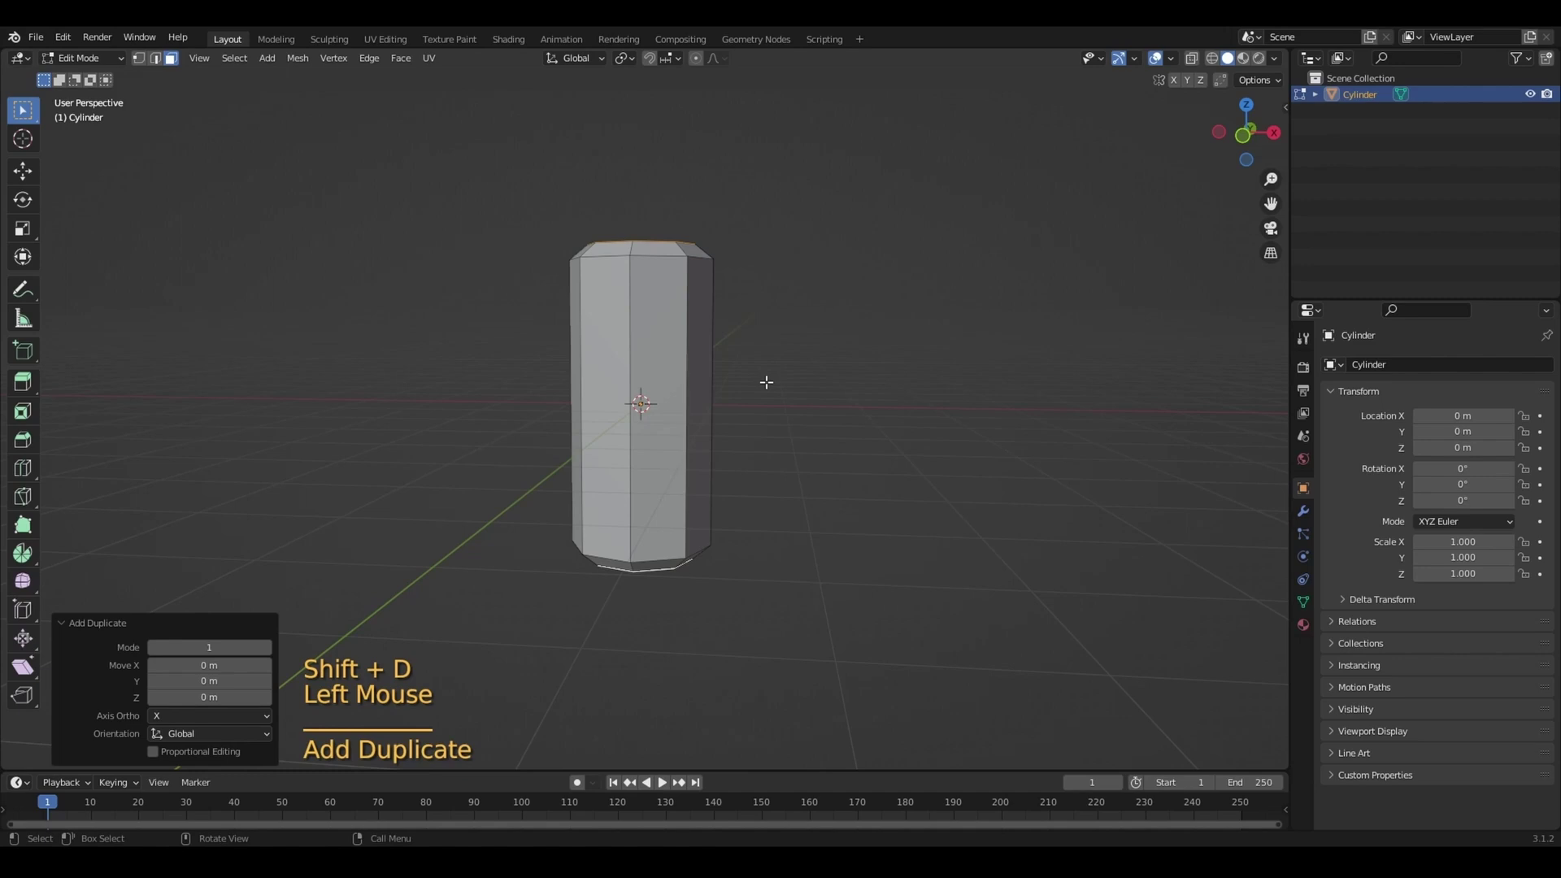
pyautogui.moveTo(766, 382)
pyautogui.mouseDown(button='middle')
pyautogui.moveTo(735, 352)
pyautogui.moveTo(739, 370)
pyautogui.mouseUp(button='middle')
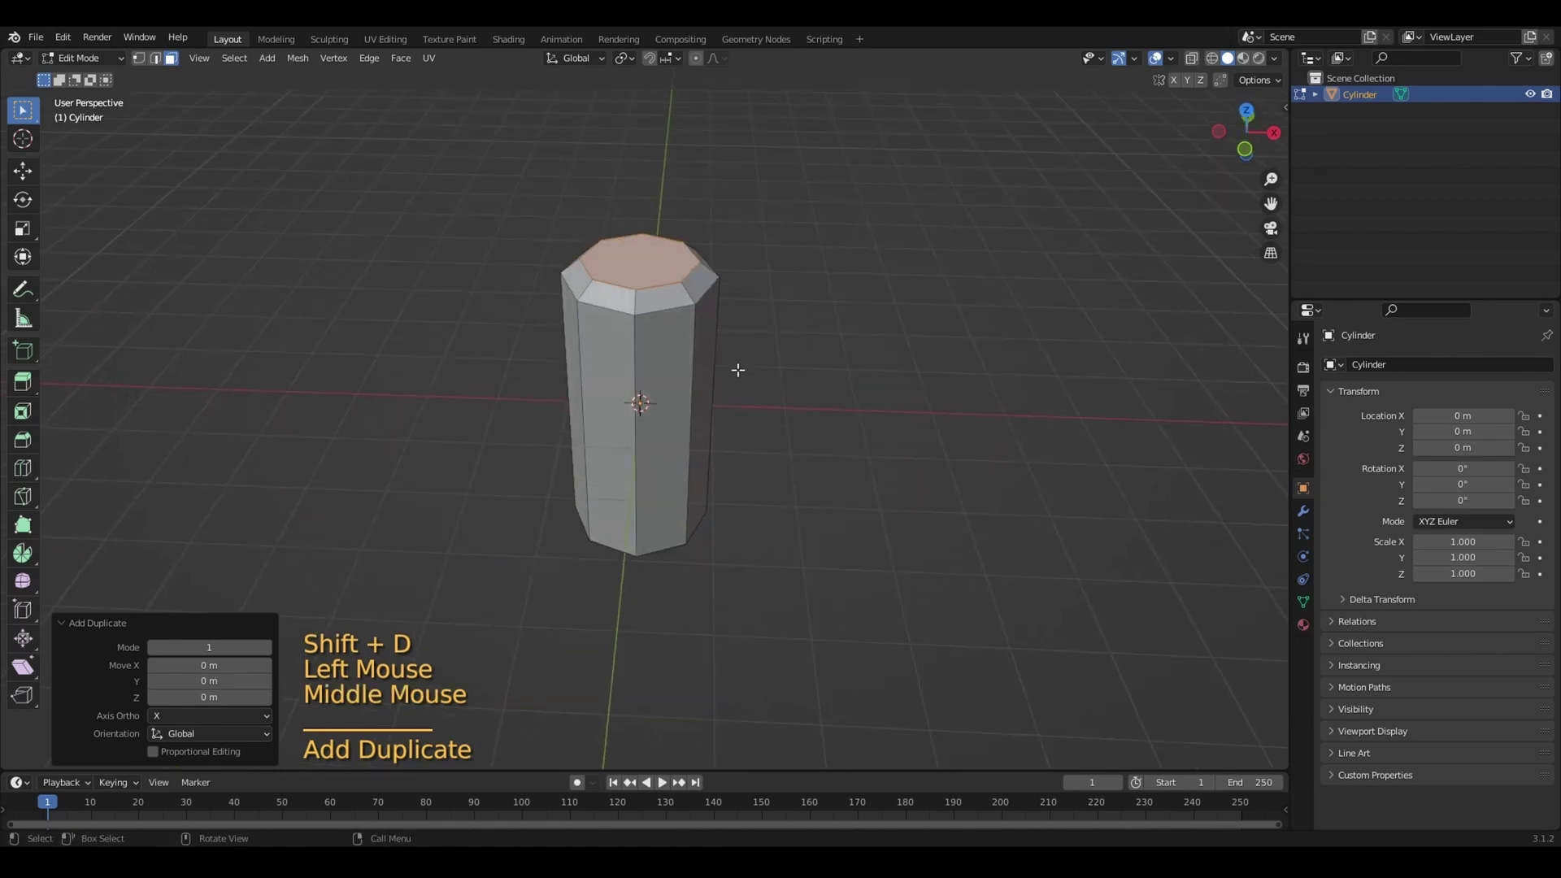
pyautogui.rightClick(658, 278)
pyautogui.moveTo(616, 609)
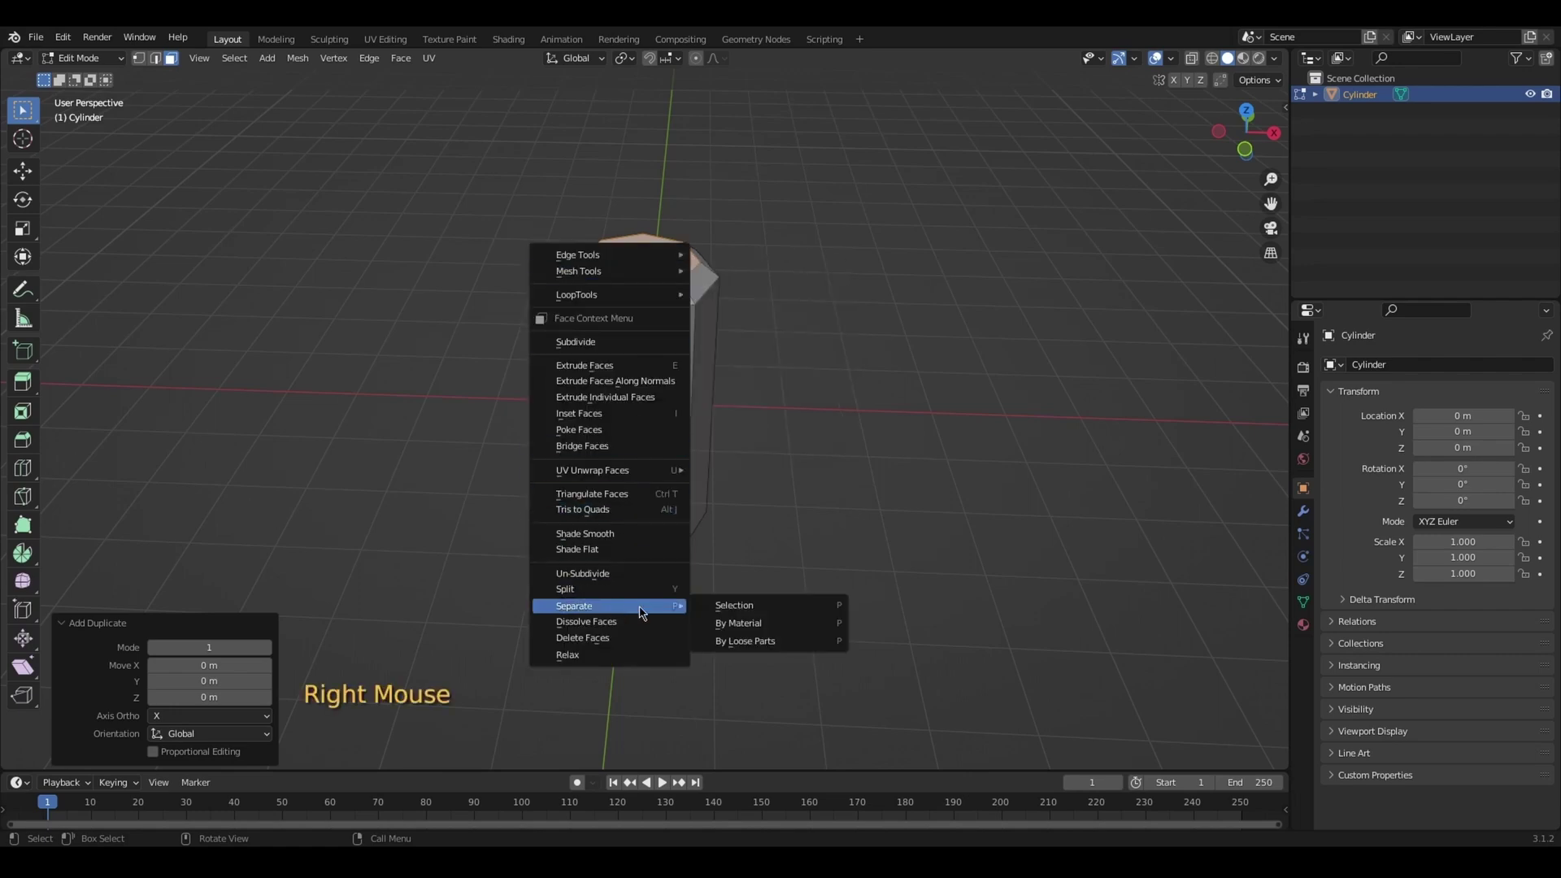
pyautogui.click(717, 608)
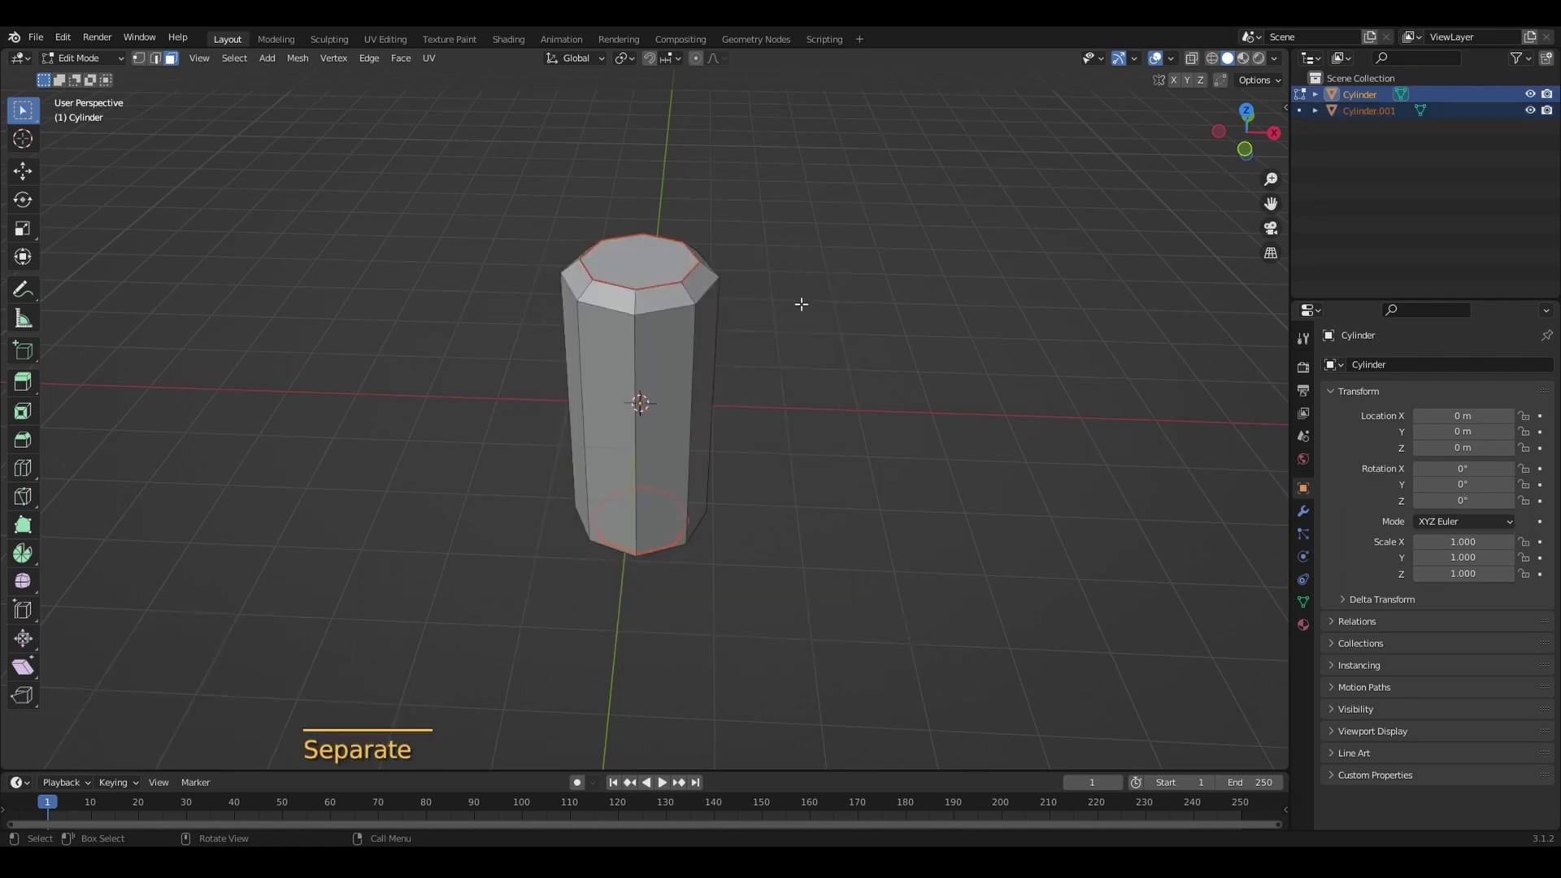
pyautogui.click(81, 57)
# Edit Cylinder.001 and extrude its top lid face upward by 0.1 m
pyautogui.click(82, 74)
pyautogui.click(666, 249)
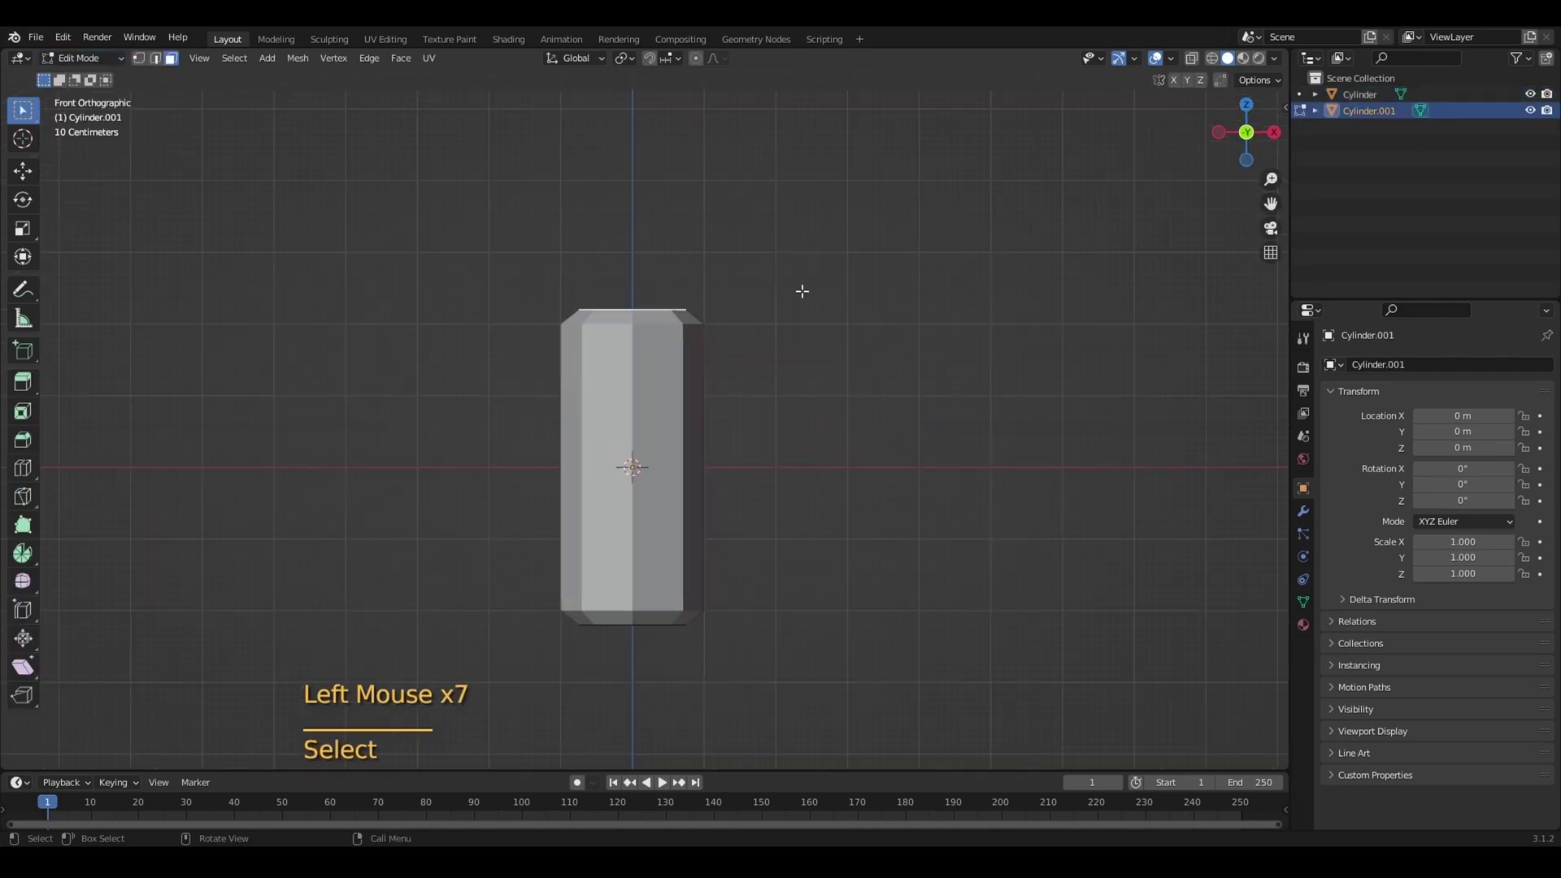
pyautogui.scroll(1, 805, 277)
pyautogui.scroll(-1, 813, 265)
pyautogui.moveTo(1271, 203); pyautogui.dragTo(1303, 94)
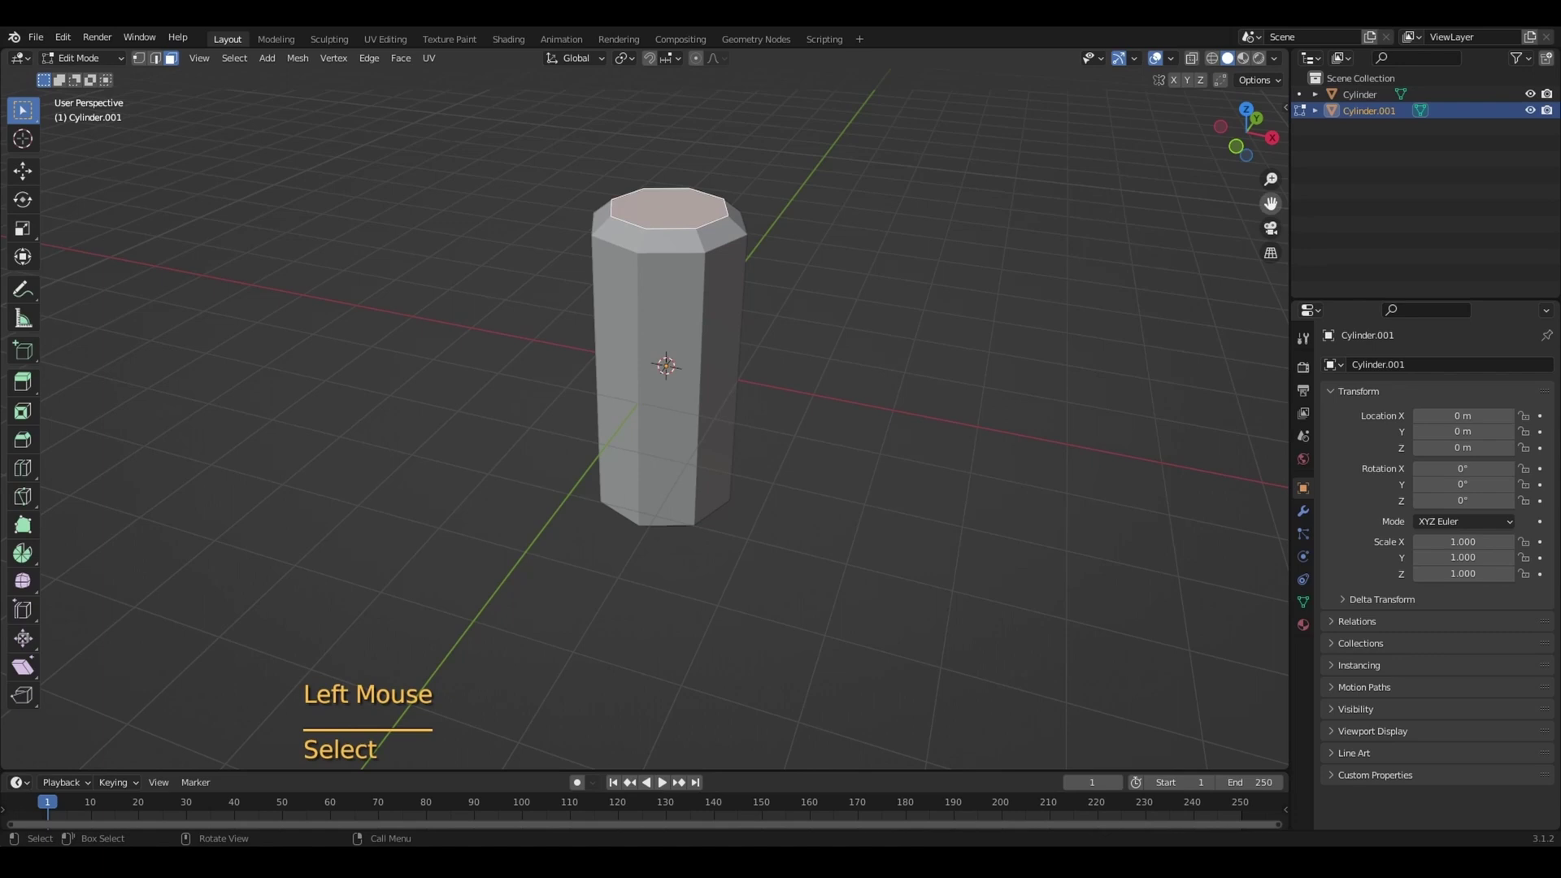
pyautogui.moveTo(1271, 203); pyautogui.dragTo(1265, 276)
pyautogui.scroll(1, 882, 323)
pyautogui.moveTo(882, 323); pyautogui.dragTo(853, 337, button='middle')
pyautogui.write('e')
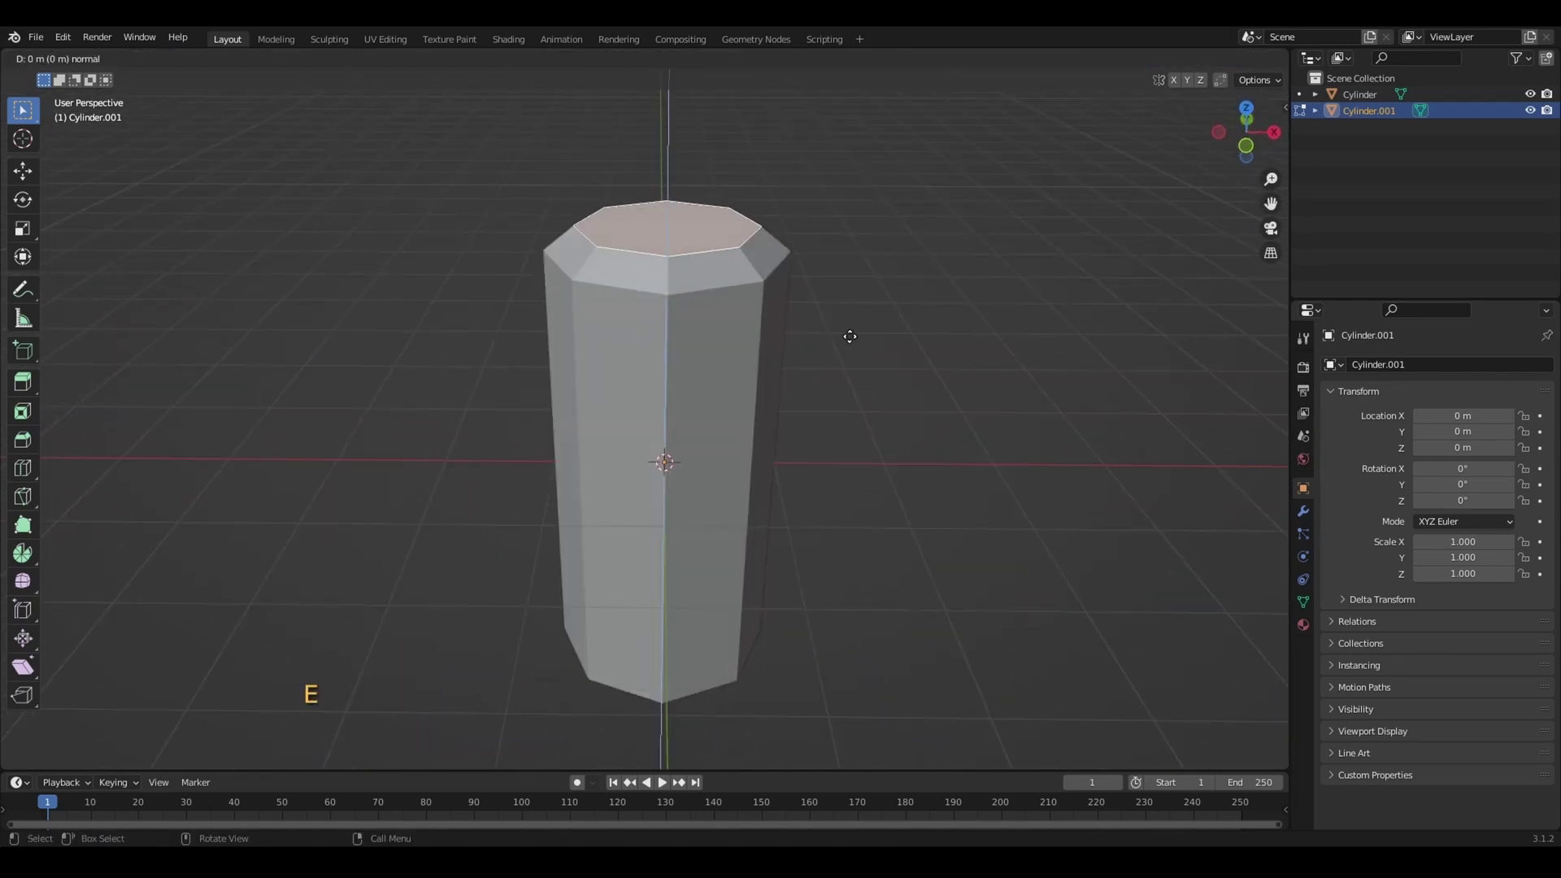
pyautogui.write('.1')
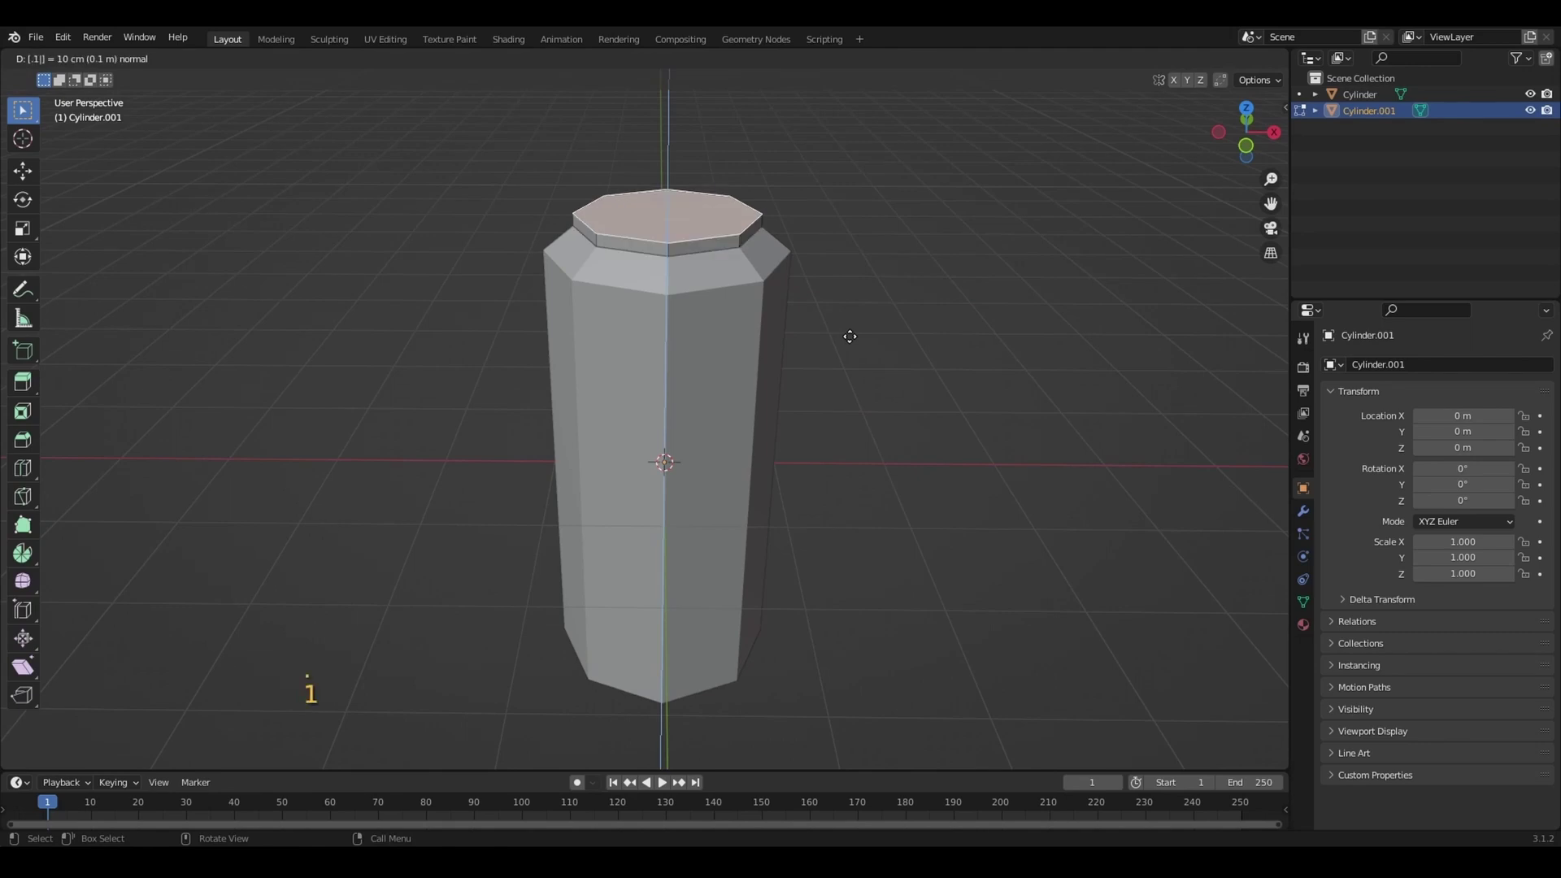
pyautogui.press('Return')
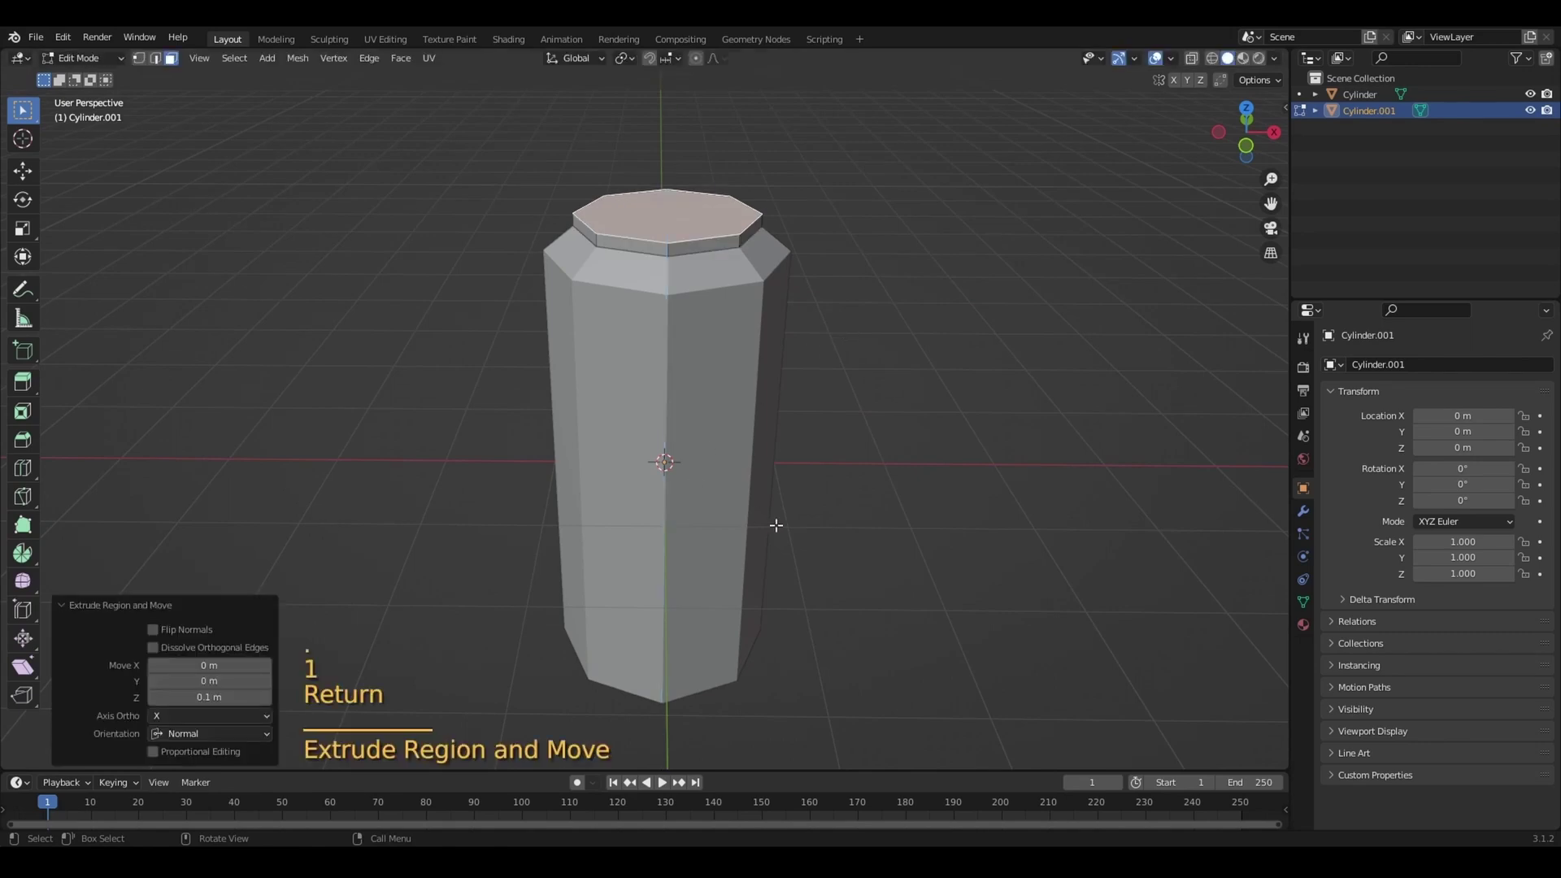
# Extrude the lid's bottom face 0.1 m downward, then reselect both lid faces
pyautogui.moveTo(777, 525); pyautogui.dragTo(760, 383, button='middle')
pyautogui.click(661, 575)
pyautogui.write('e')
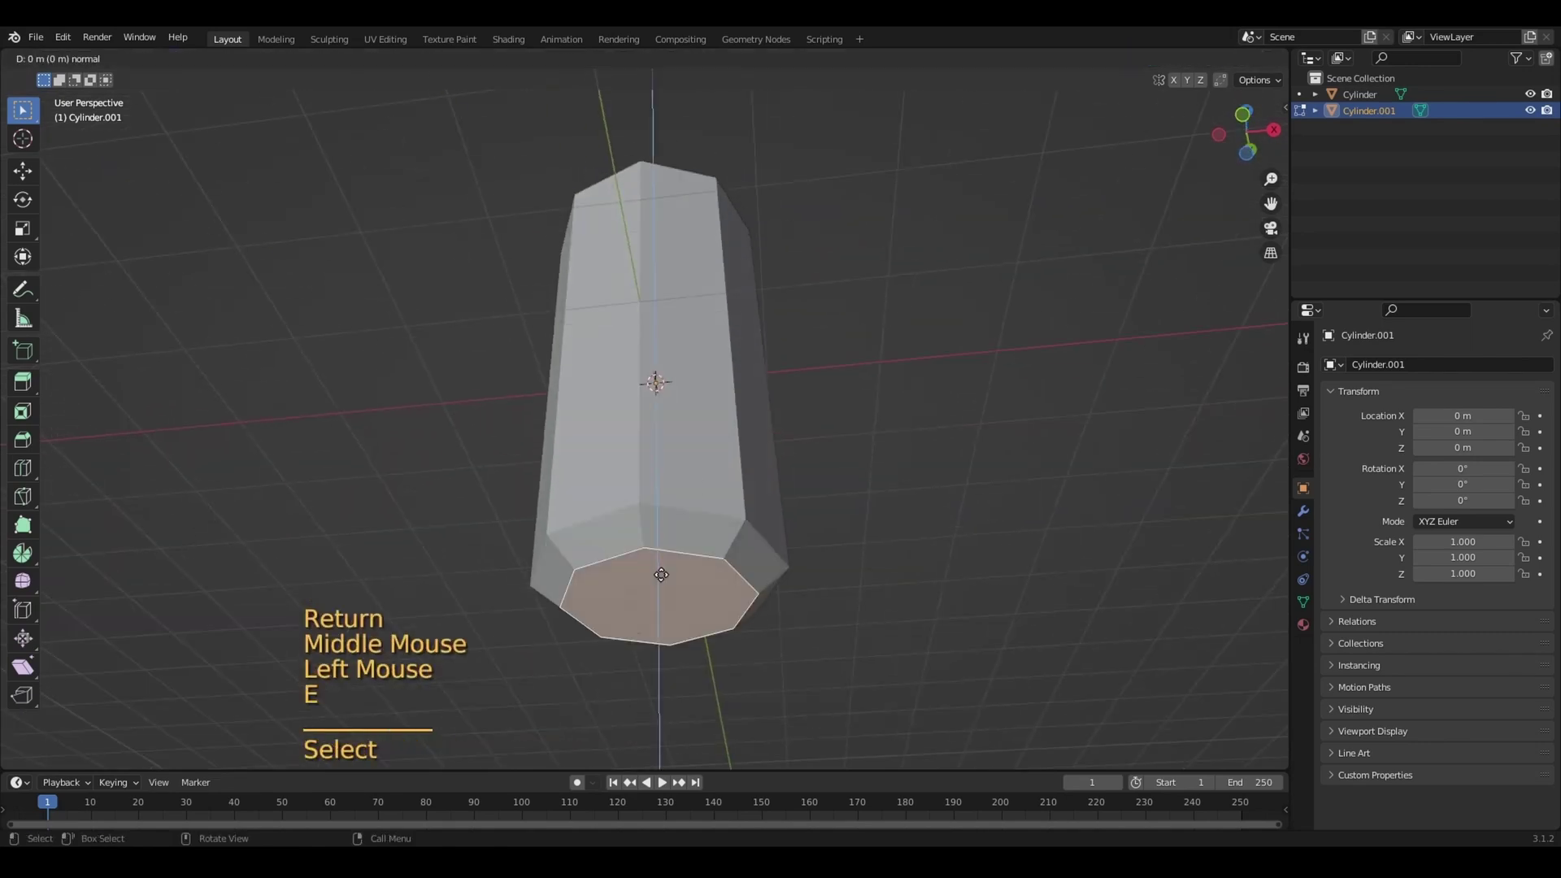
pyautogui.write('.1')
pyautogui.press('Return')
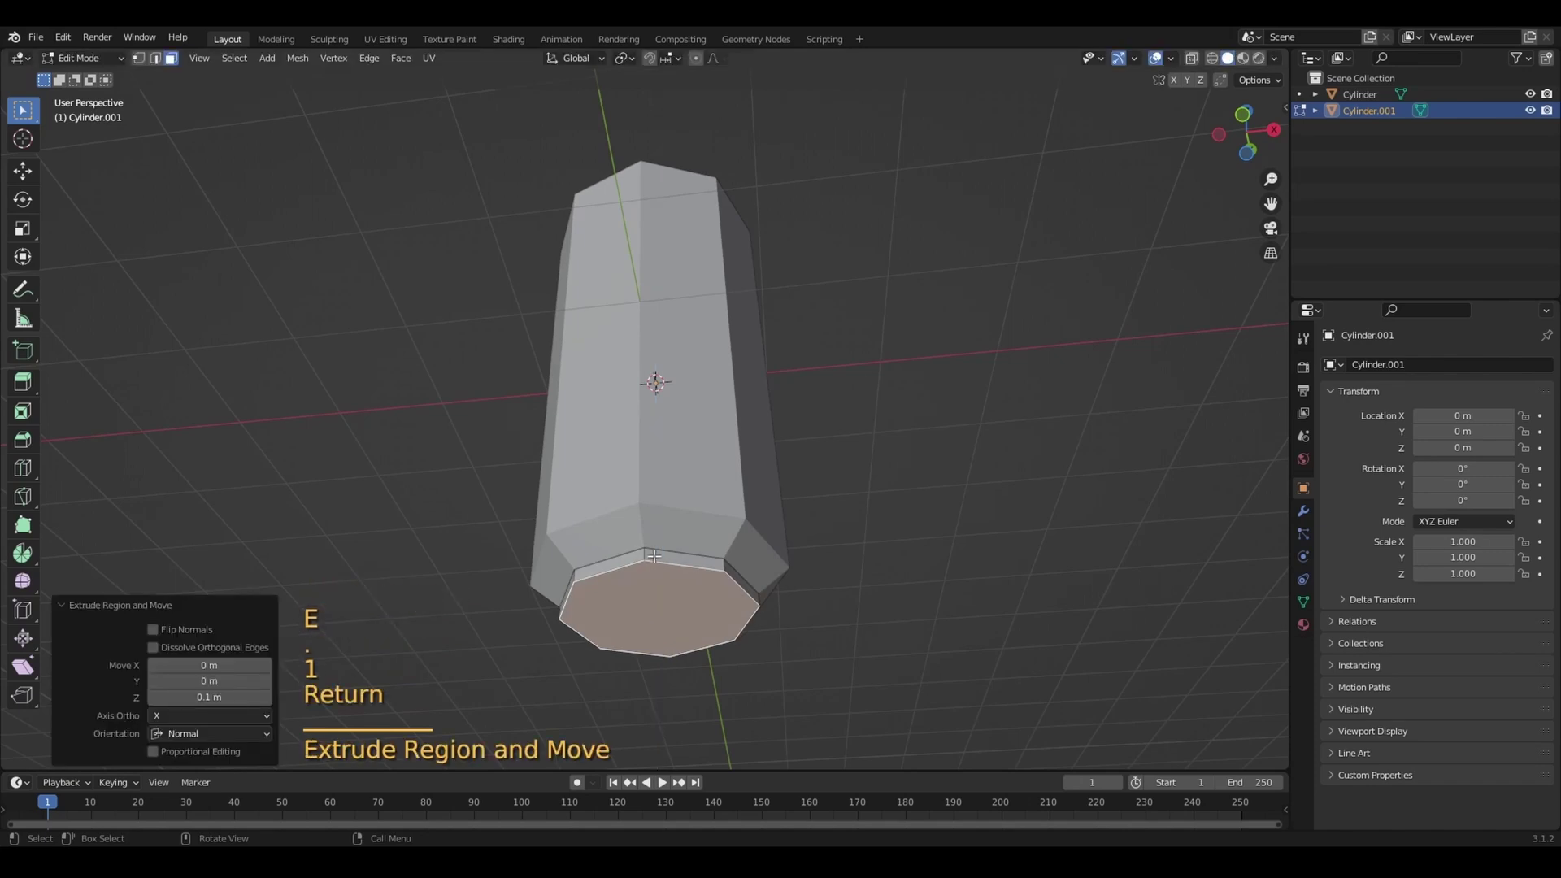
pyautogui.scroll(-2, 736, 388)
pyautogui.keyDown('shift'); pyautogui.click(748, 392); pyautogui.keyUp('shift')
pyautogui.moveTo(748, 392); pyautogui.dragTo(815, 453, button='middle')
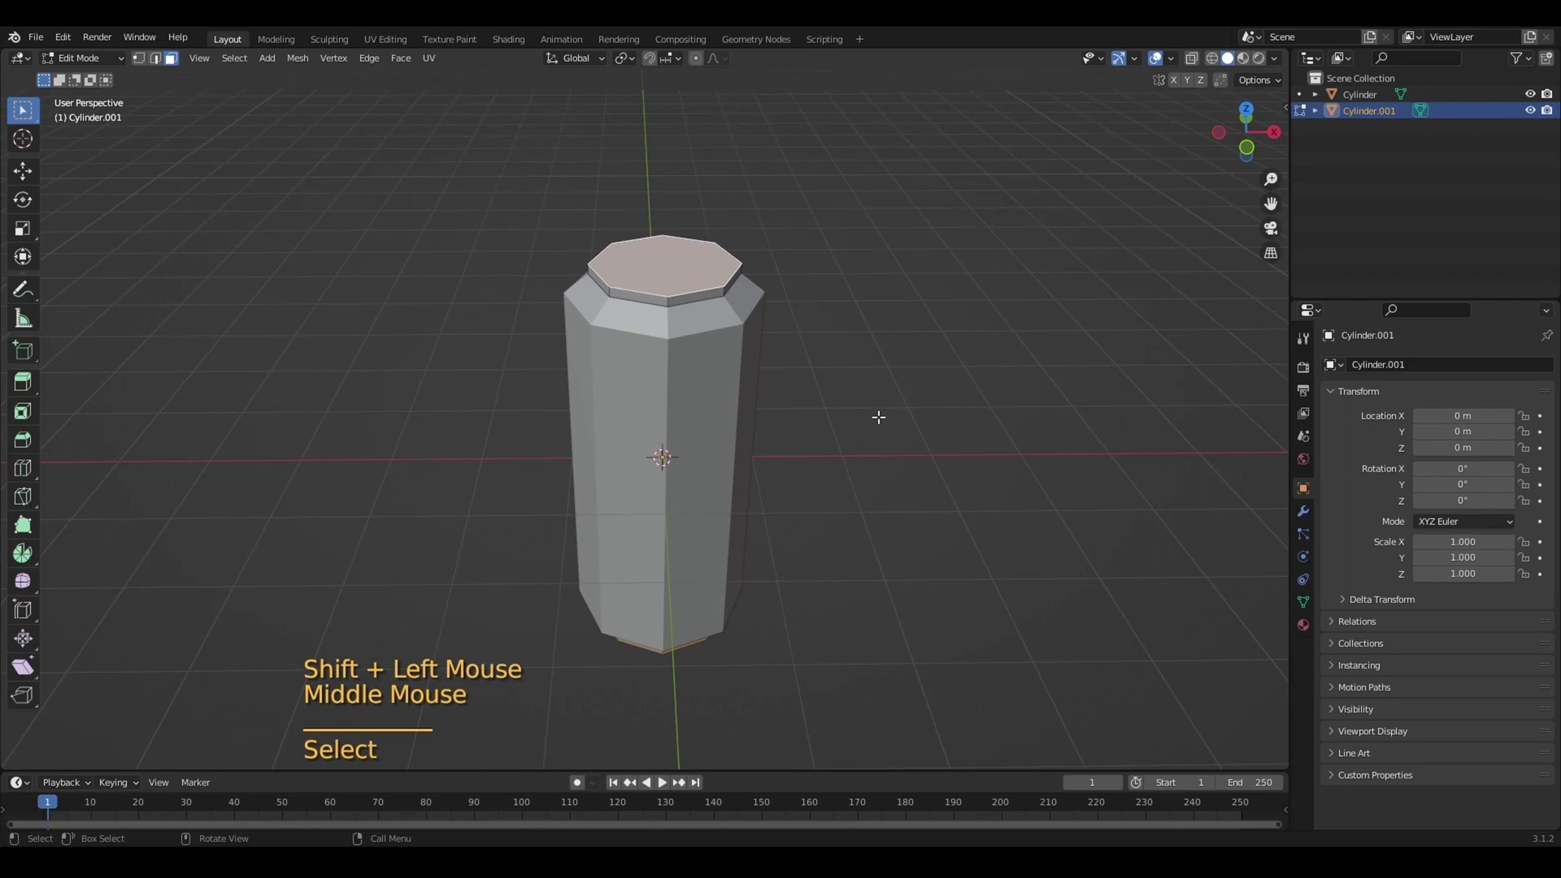
# Inset the lid faces by 0.1 m
pyautogui.press('i')
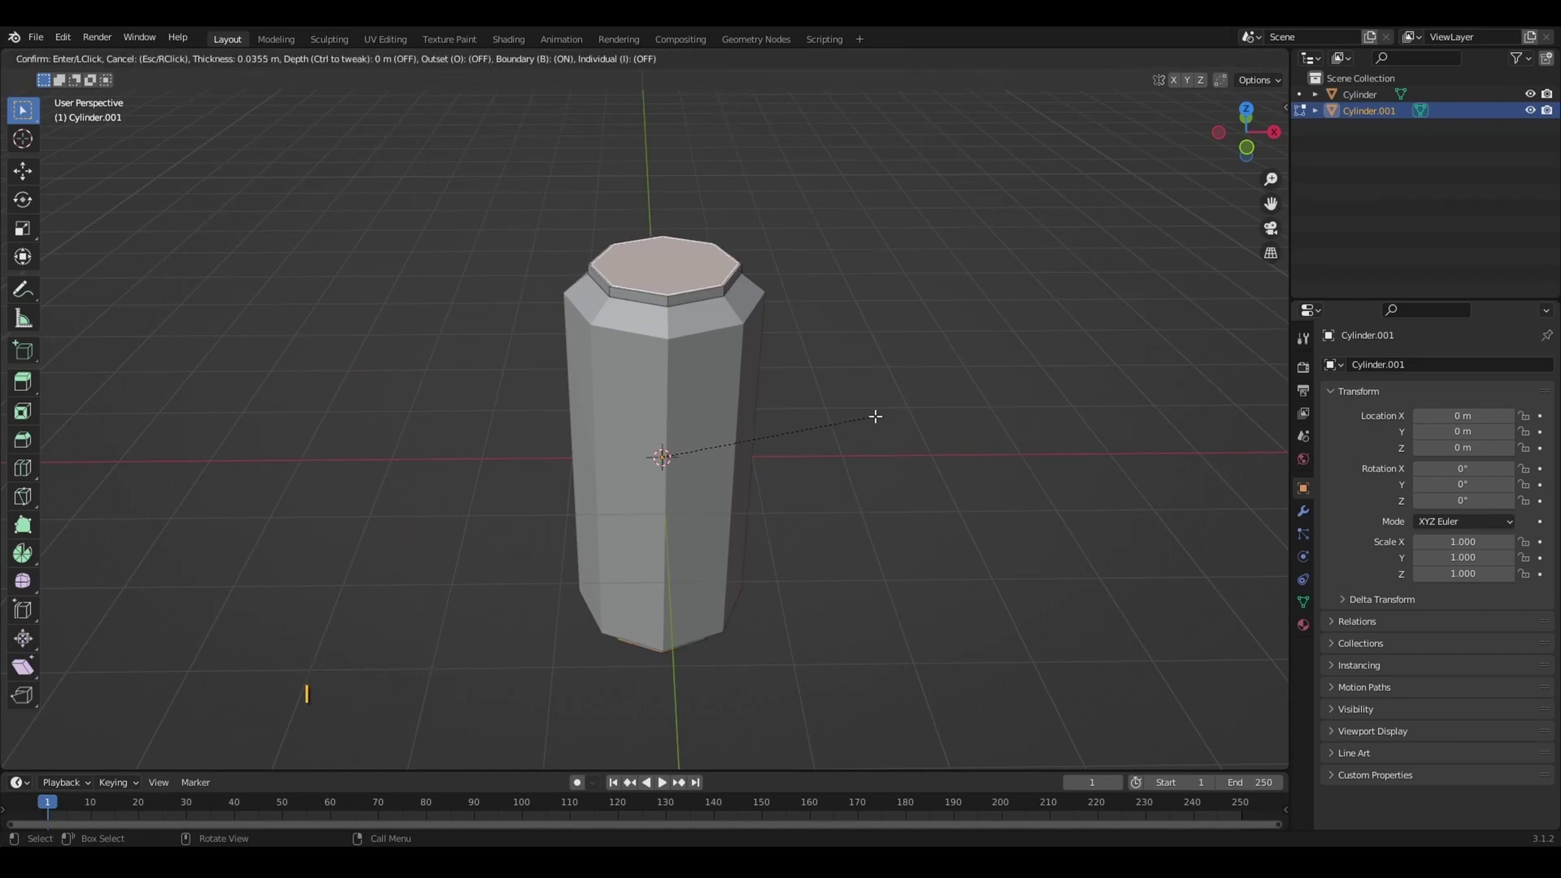
pyautogui.write('.1')
pyautogui.press('Return')
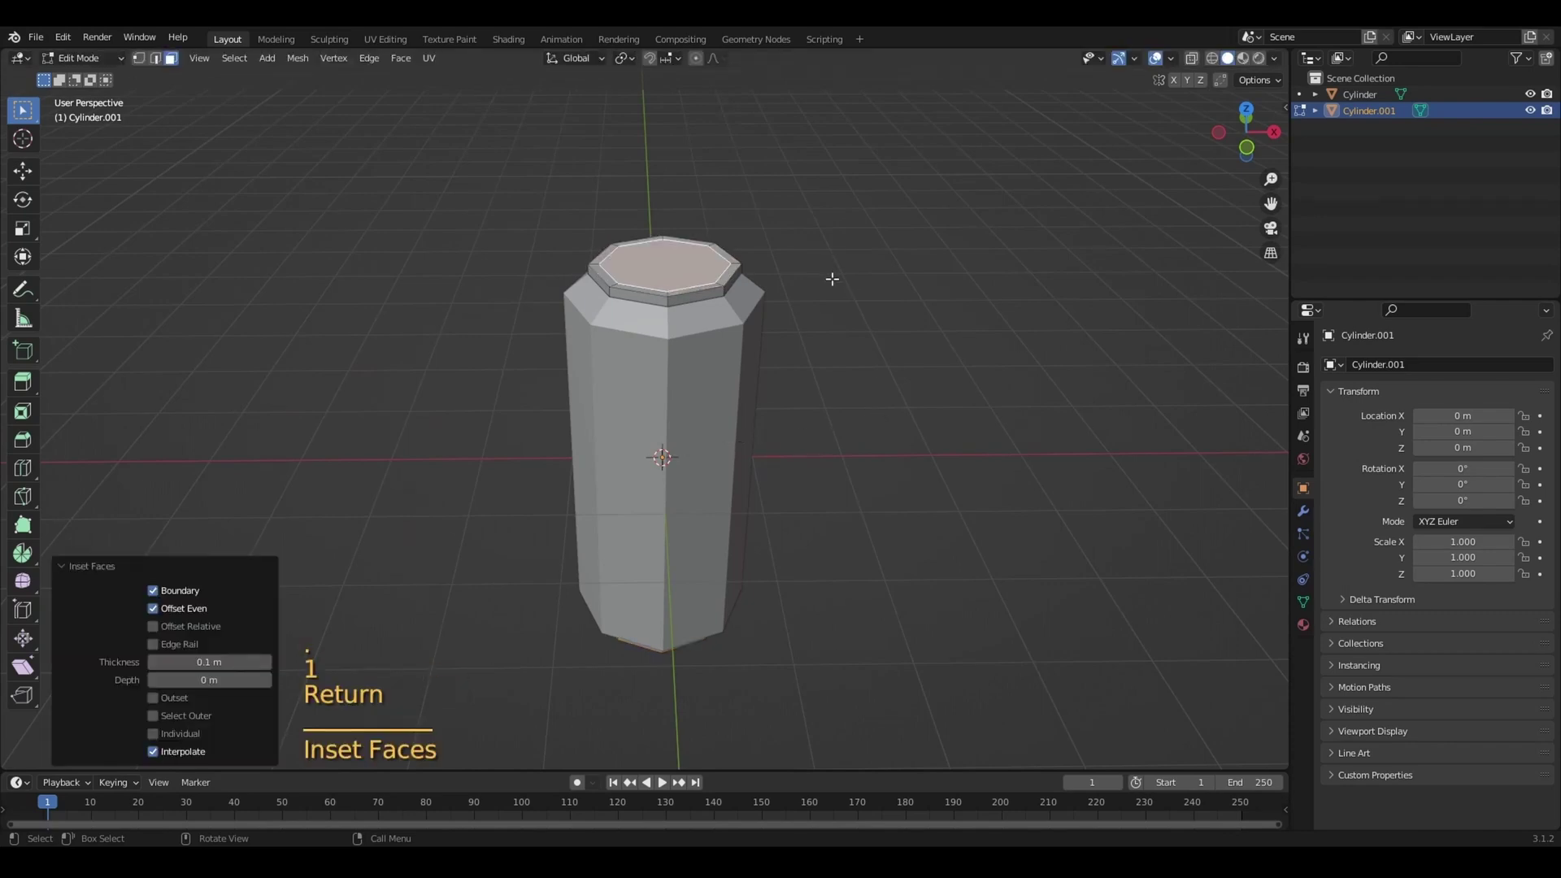
# Check the inset from above, then snap to a centred straight front view
pyautogui.moveTo(832, 279); pyautogui.dragTo(692, 282, button='middle')
pyautogui.scroll(2, 692, 283)
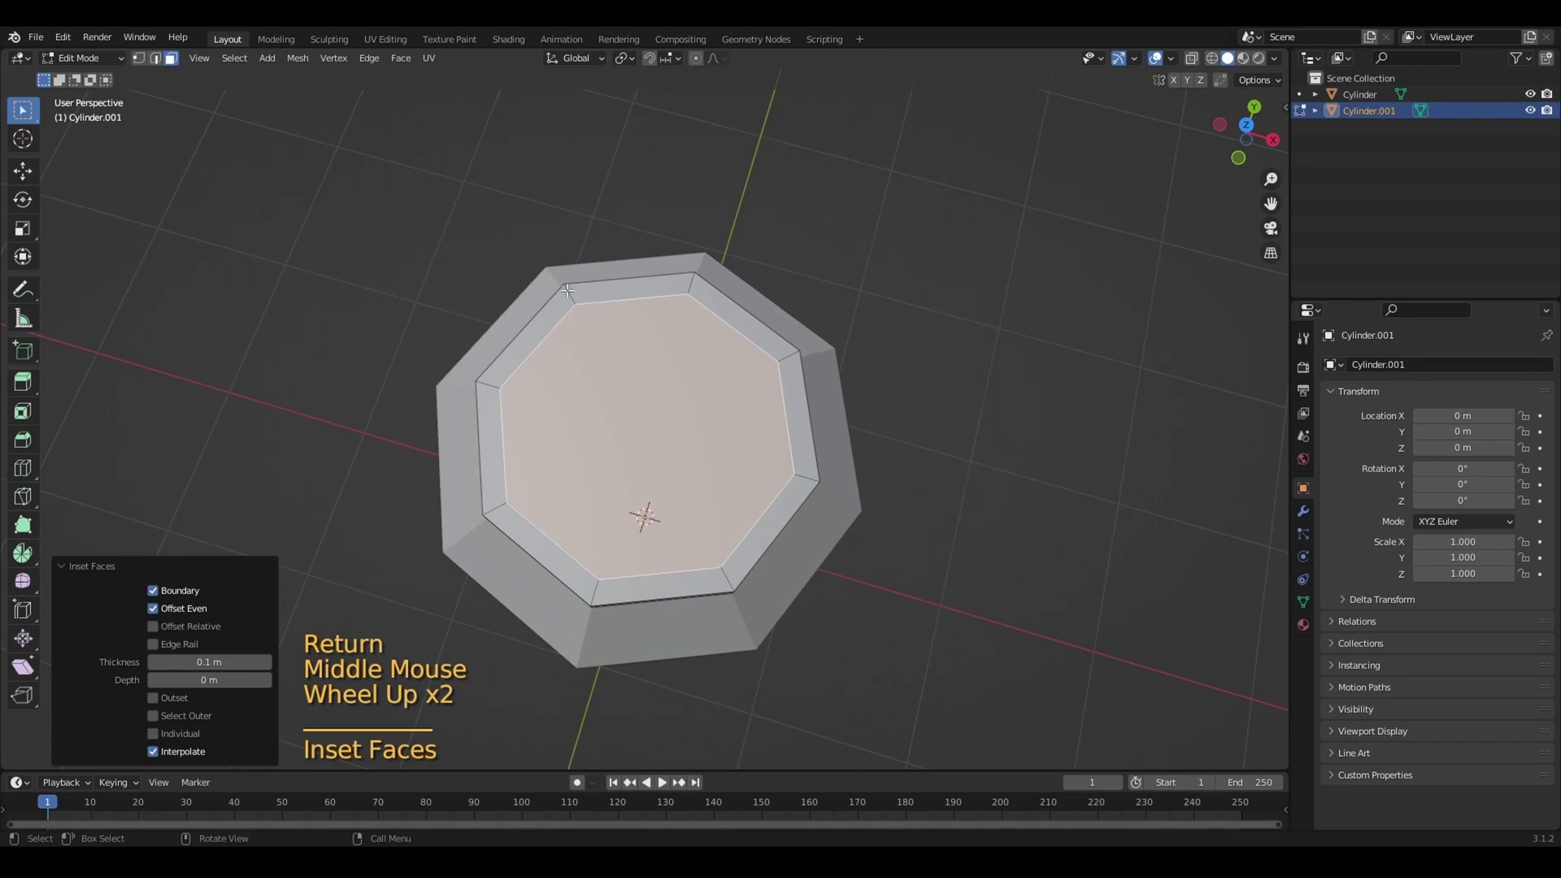
pyautogui.scroll(-1, 567, 290)
pyautogui.doubleClick(1245, 124)
pyautogui.scroll(1, 983, 407)
pyautogui.moveTo(983, 408); pyautogui.dragTo(876, 374, button='middle')
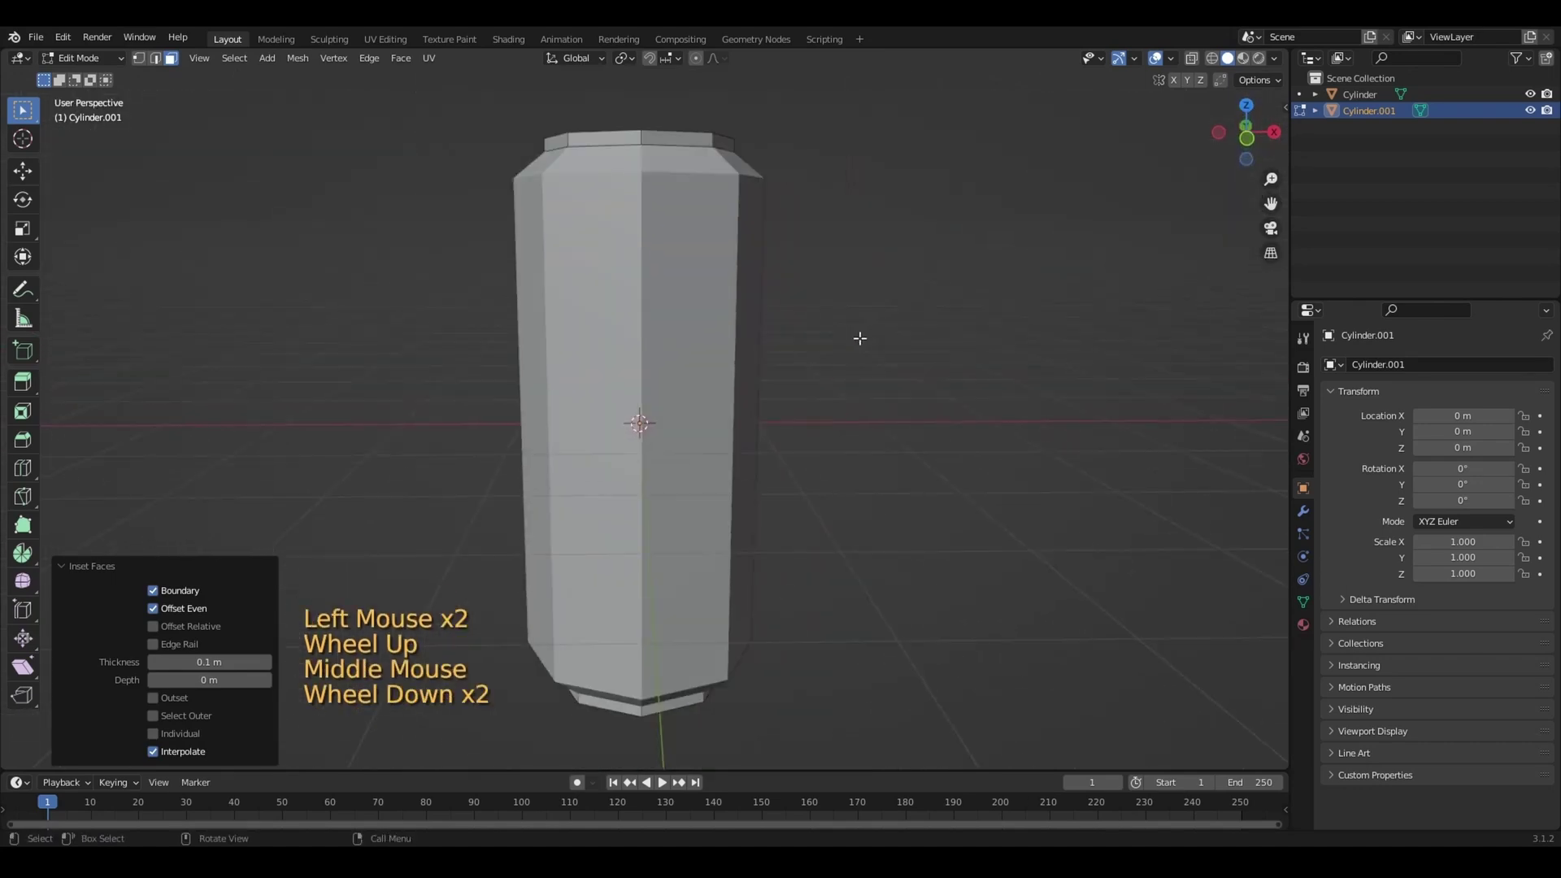
pyautogui.click(1246, 134)
pyautogui.moveTo(1271, 203); pyautogui.dragTo(1283, 245)
# Switch the display to wireframe and return to the straight front view
pyautogui.press('z')
pyautogui.press('z')
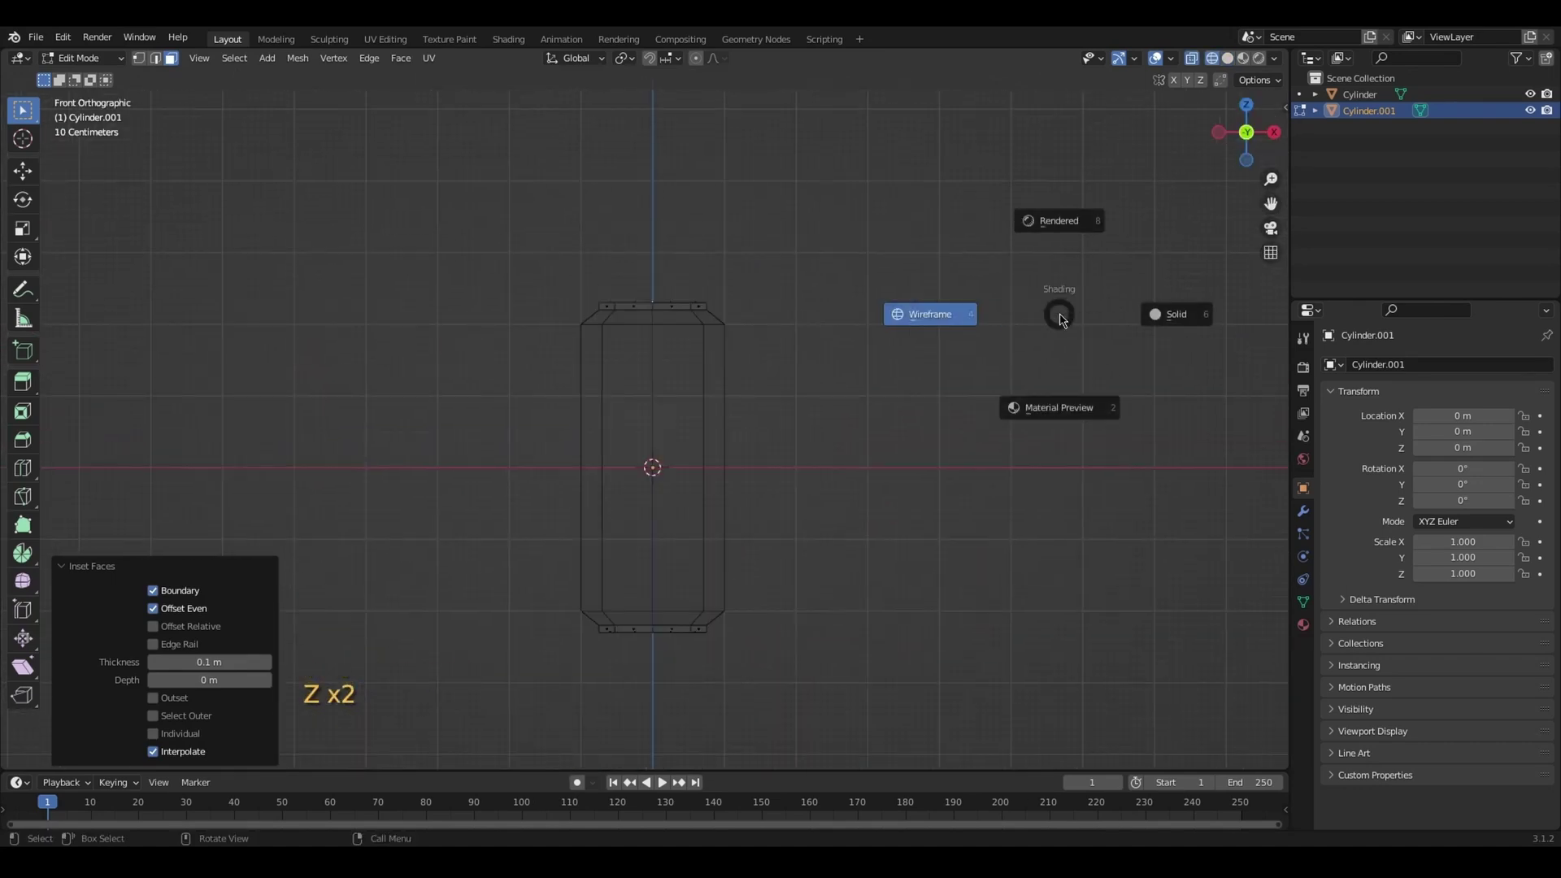
pyautogui.press('z')
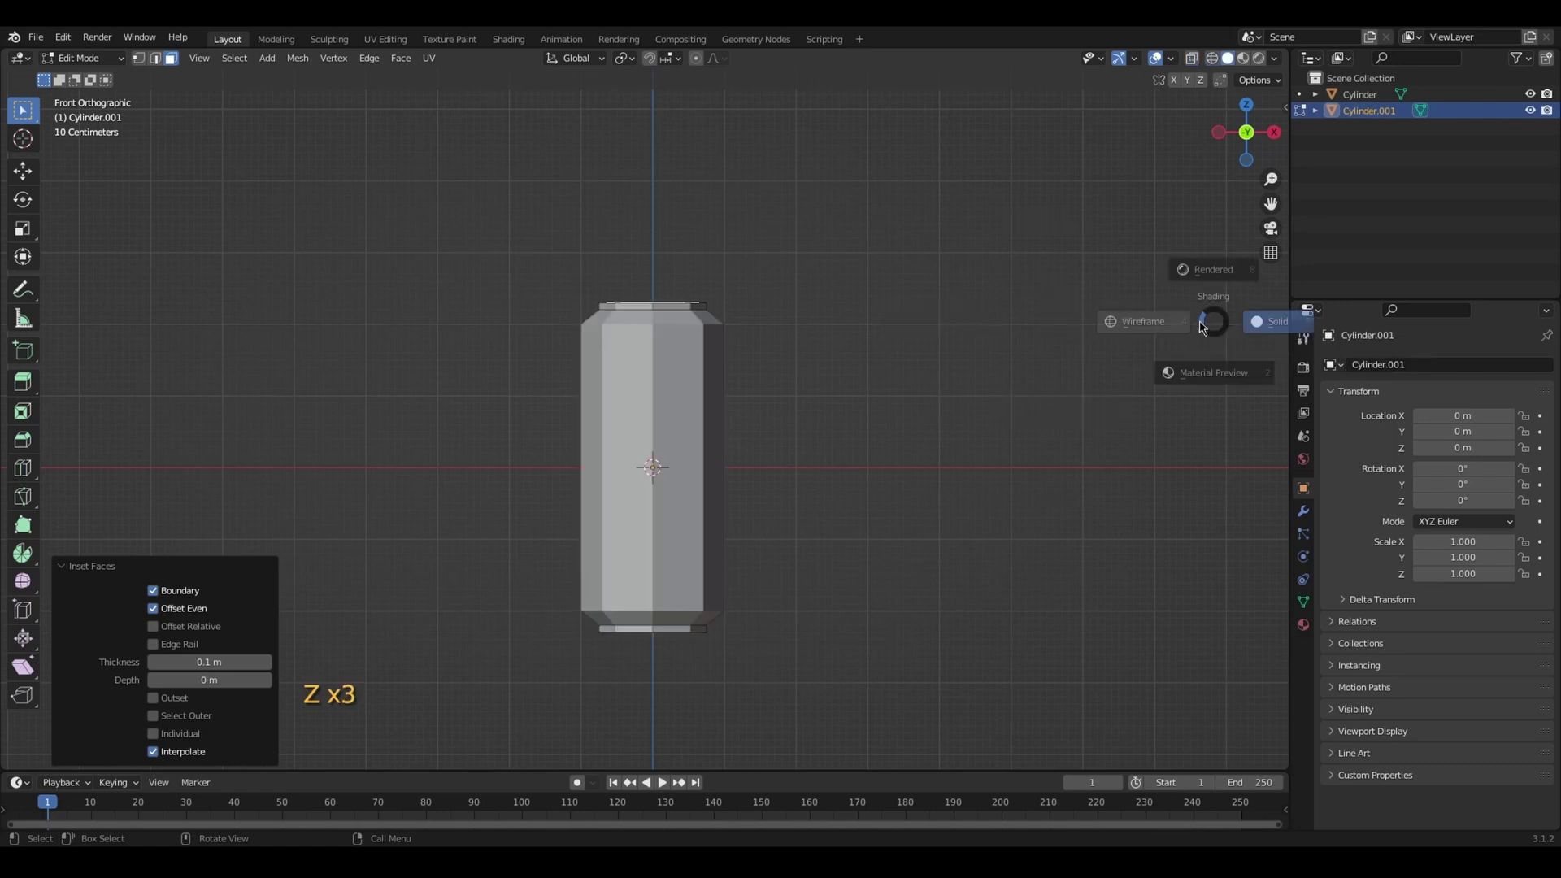
pyautogui.click(1054, 327)
pyautogui.scroll(2, 958, 319)
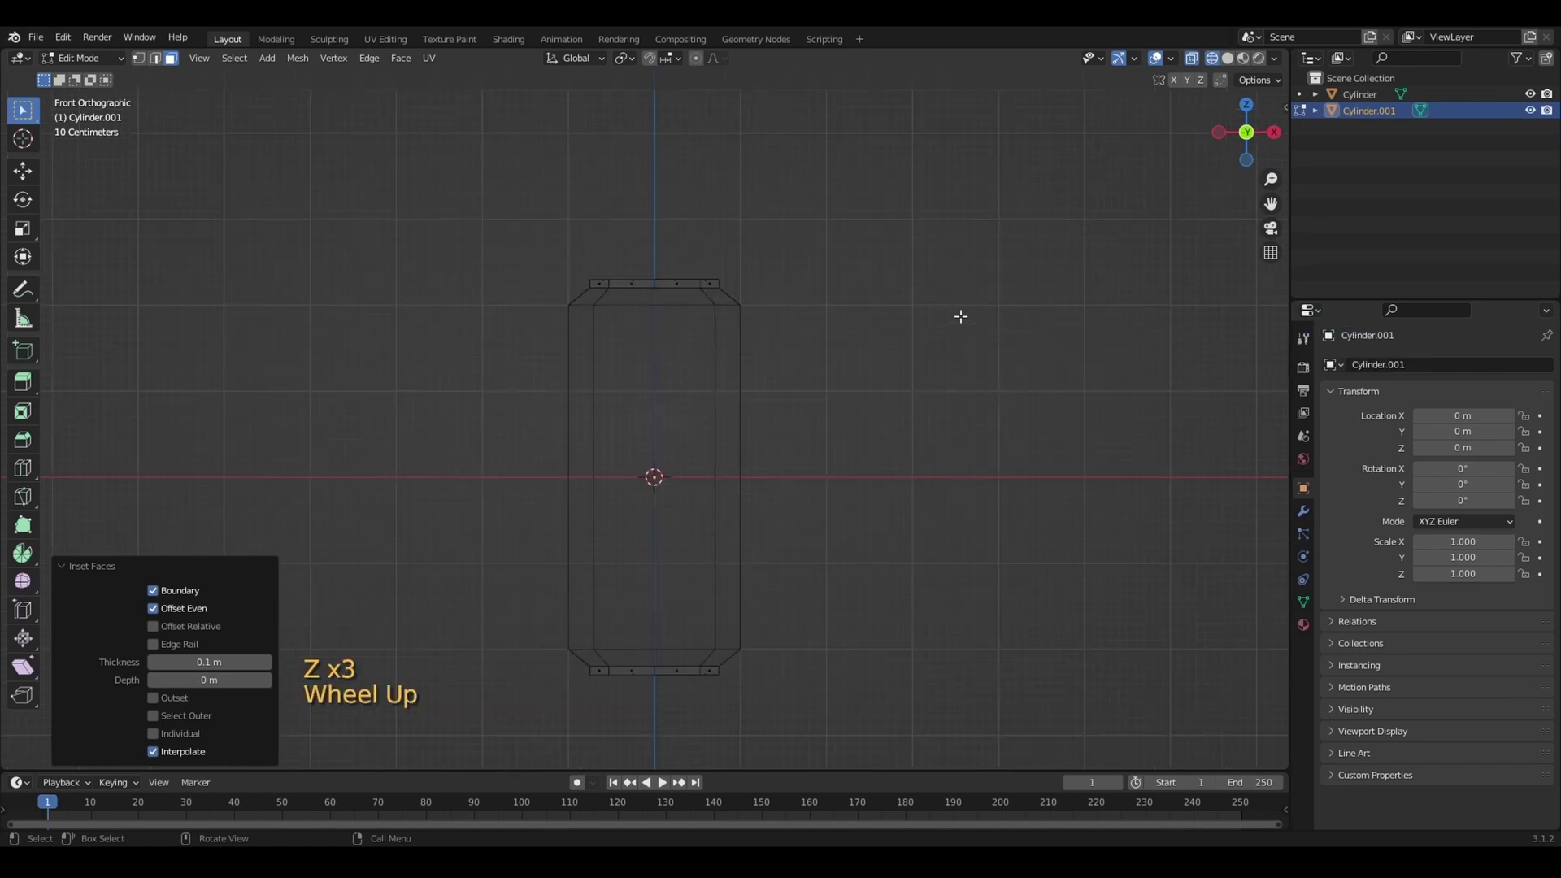
pyautogui.moveTo(676, 275); pyautogui.dragTo(594, 234, button='middle')
pyautogui.click(1246, 123)
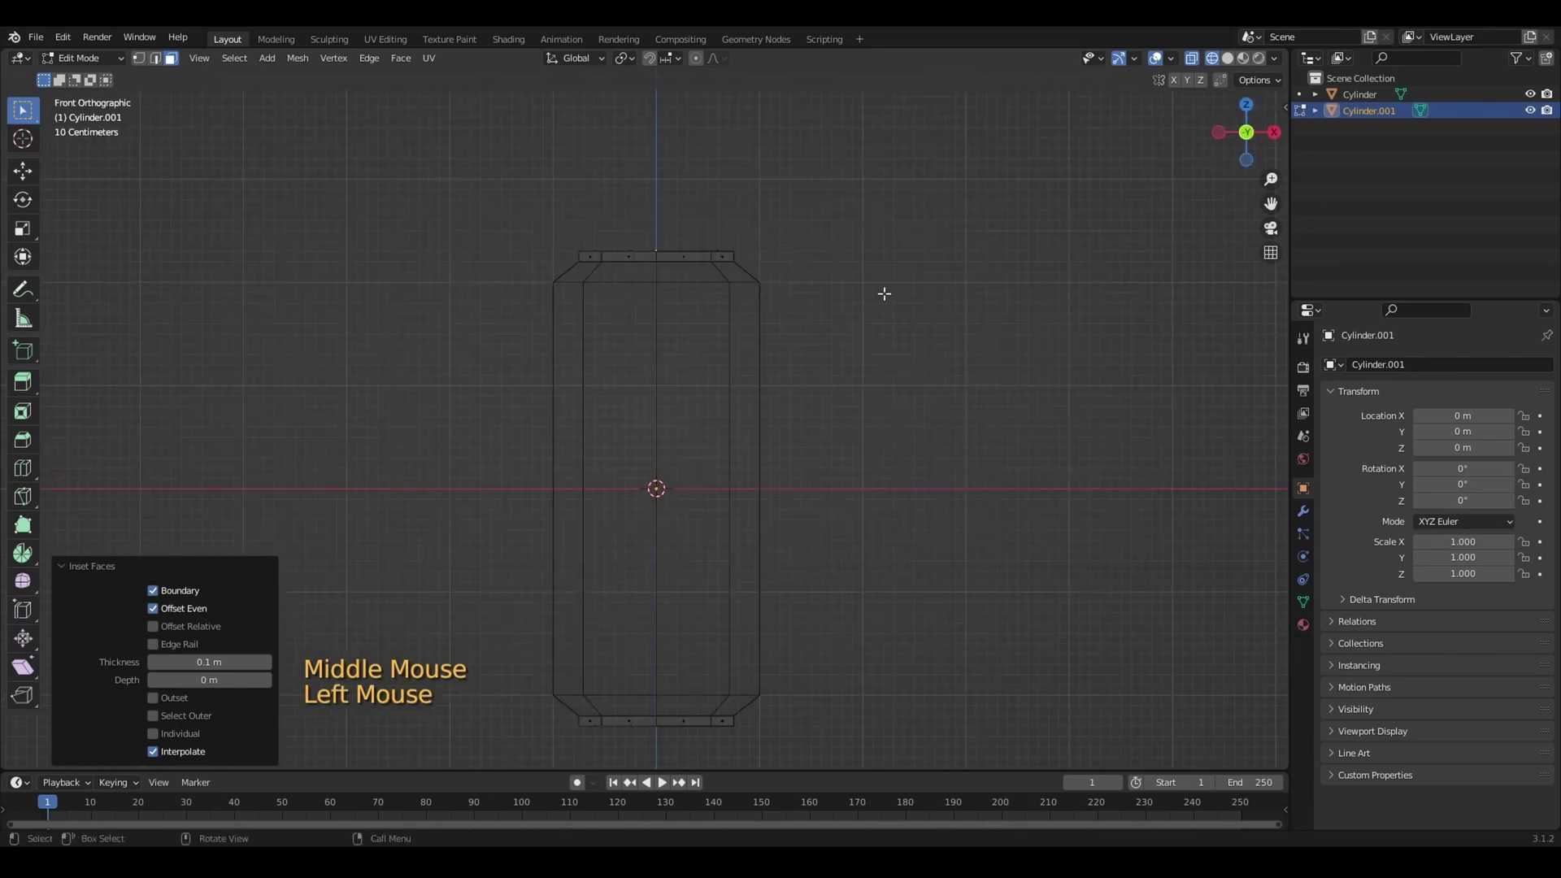
pyautogui.scroll(-1, 972, 291)
# Extrude the lid faces and flatten the extrusion along Z to about 0.971
pyautogui.press('e')
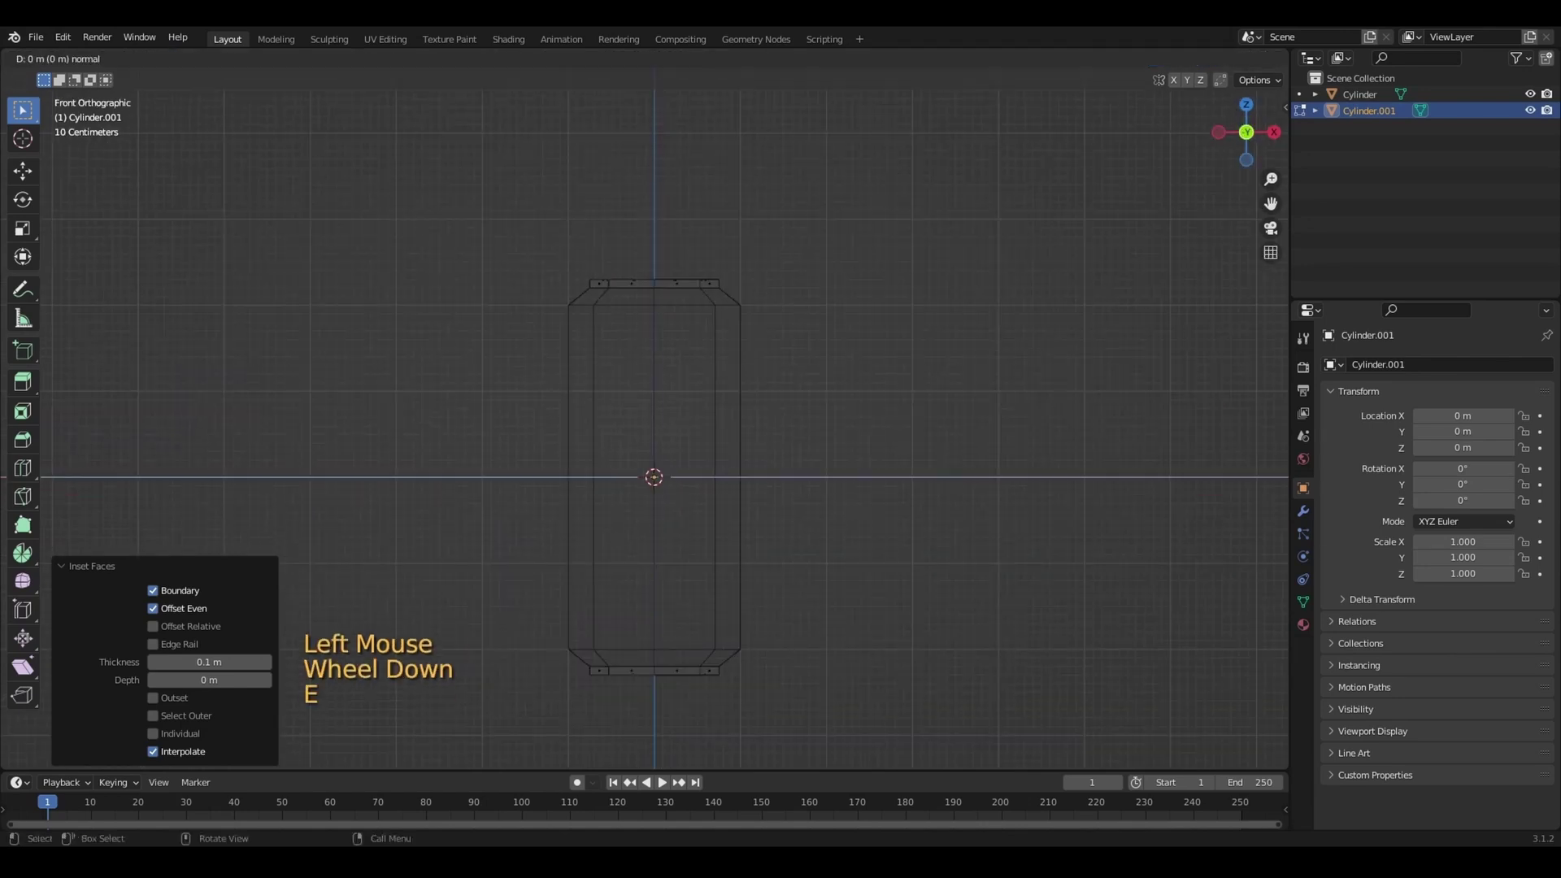
pyautogui.press('s')
pyautogui.press('z')
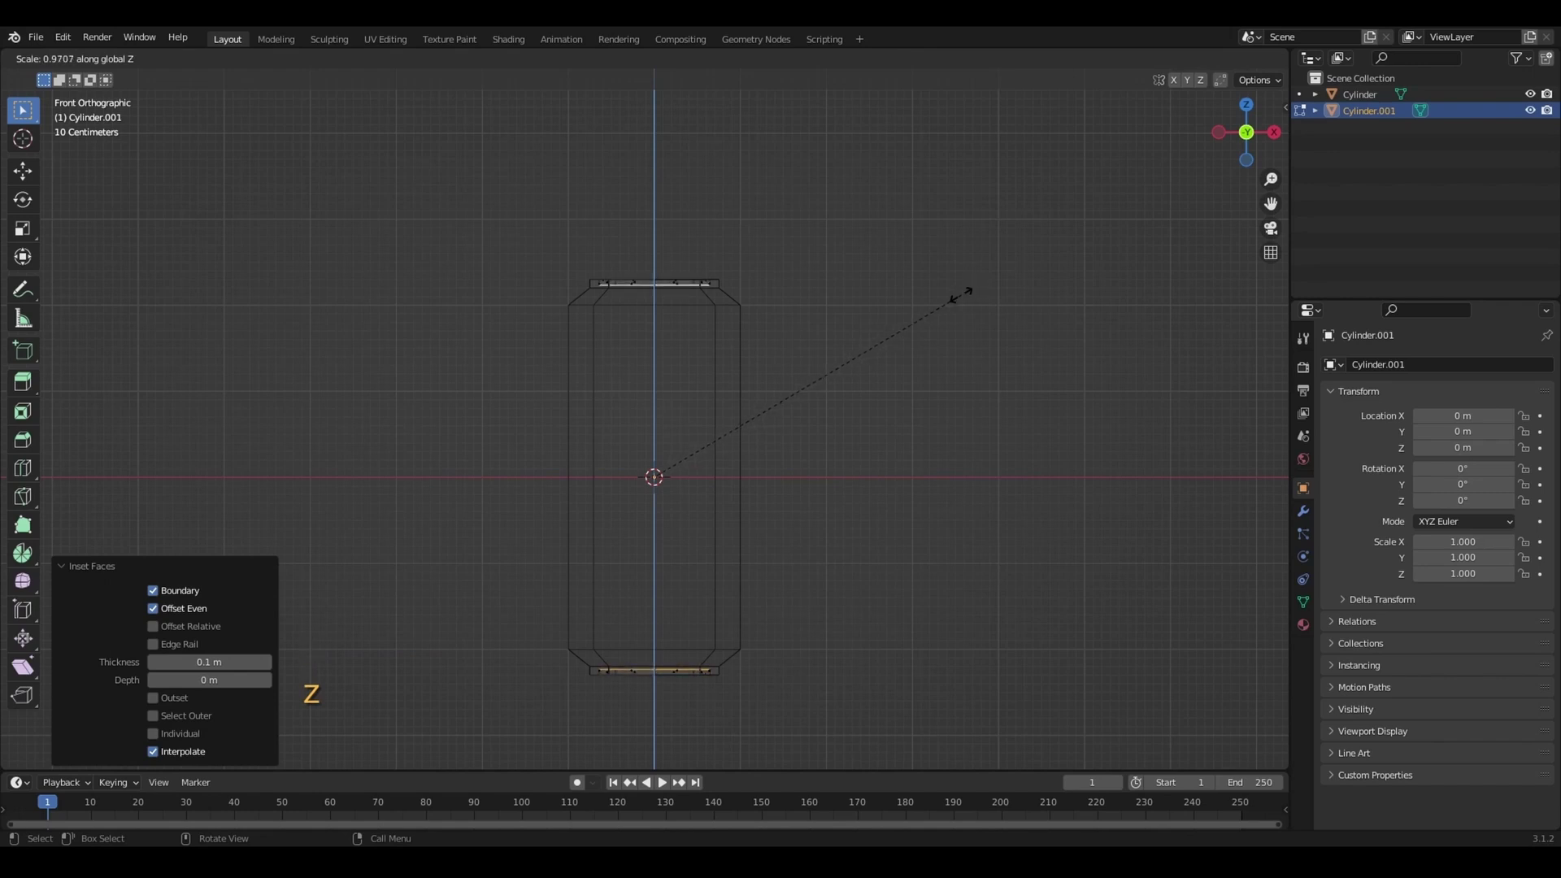
pyautogui.click(961, 293)
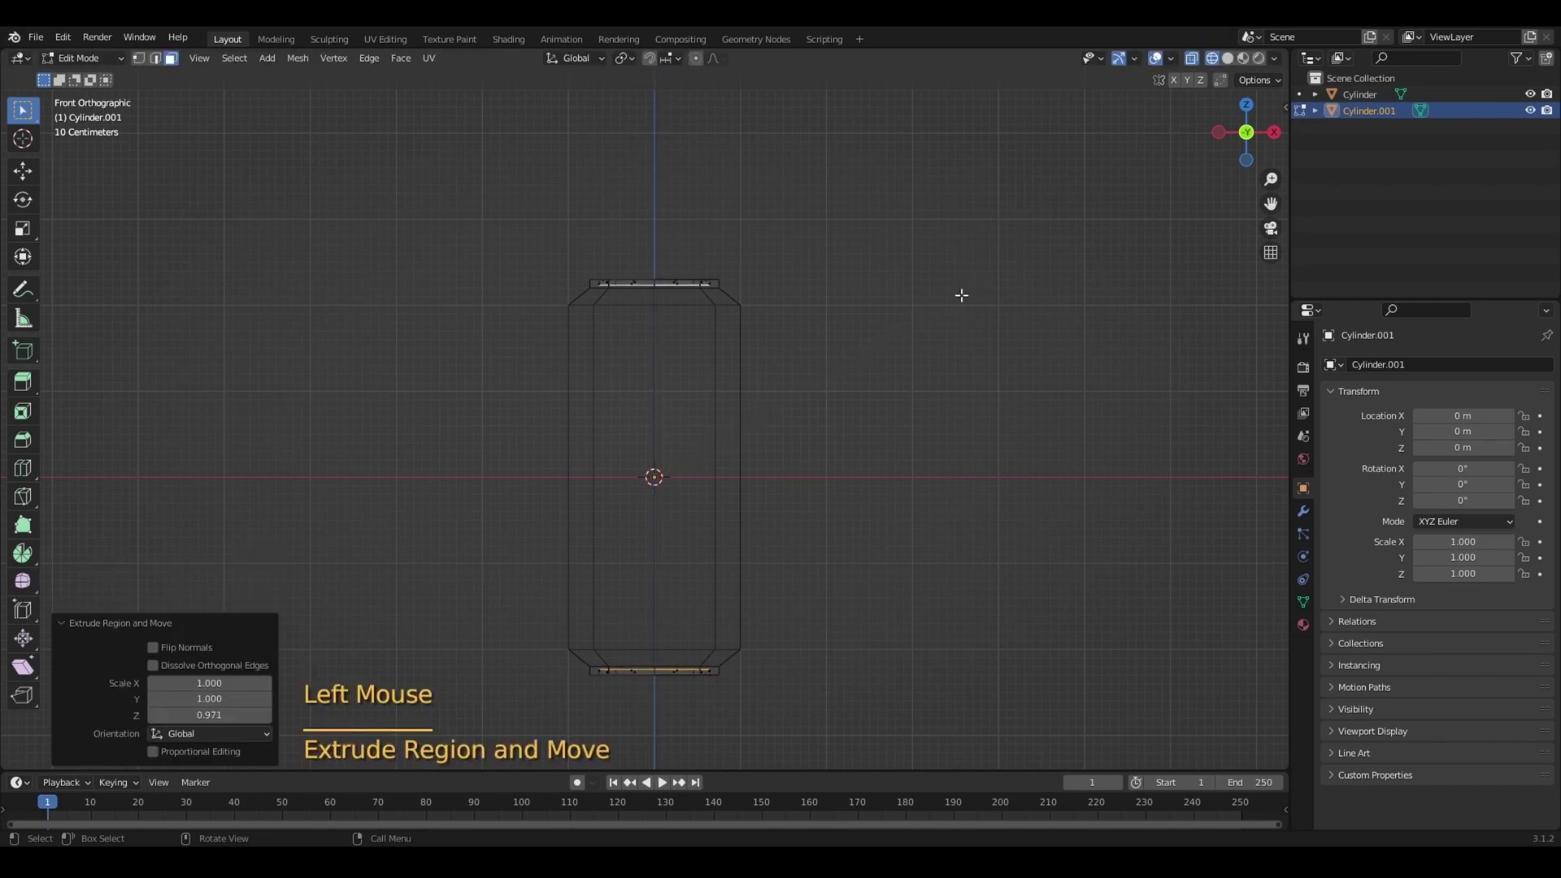
pyautogui.moveTo(1259, 205); pyautogui.dragTo(1259, 306)
pyautogui.scroll(3, 641, 298)
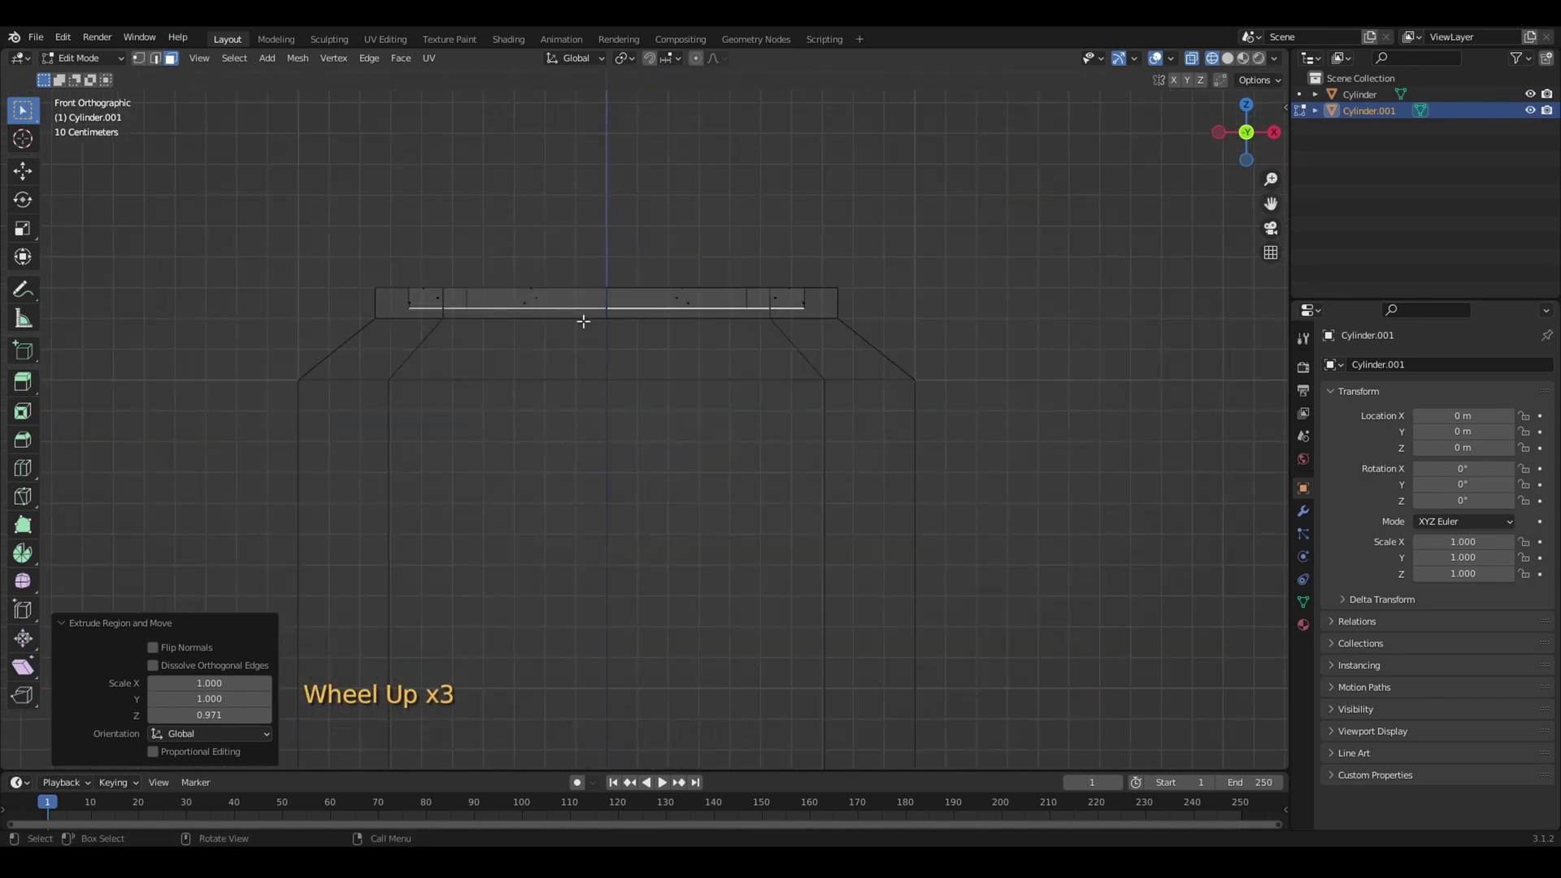
pyautogui.scroll(-1, 1147, 241)
pyautogui.moveTo(1271, 204); pyautogui.dragTo(1306, 109)
pyautogui.scroll(-2, 1063, 314)
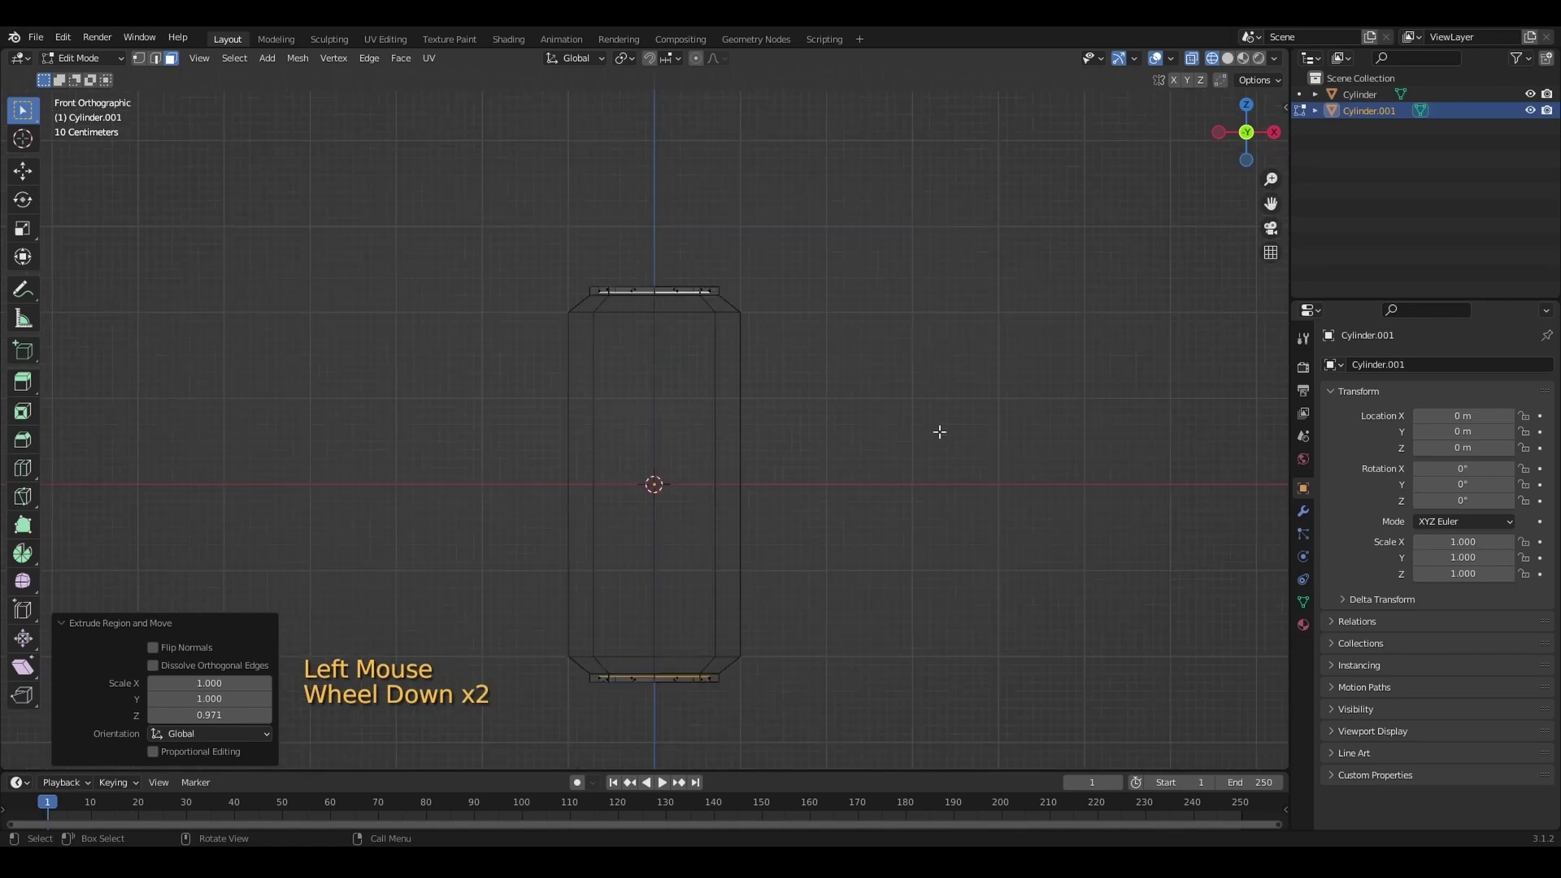
# Resize the lid faces sideways only (Shift+Z), then restore solid shading and recheck from the front
pyautogui.press('s')
pyautogui.press('shift')
pyautogui.hotkey('shift', 'z')
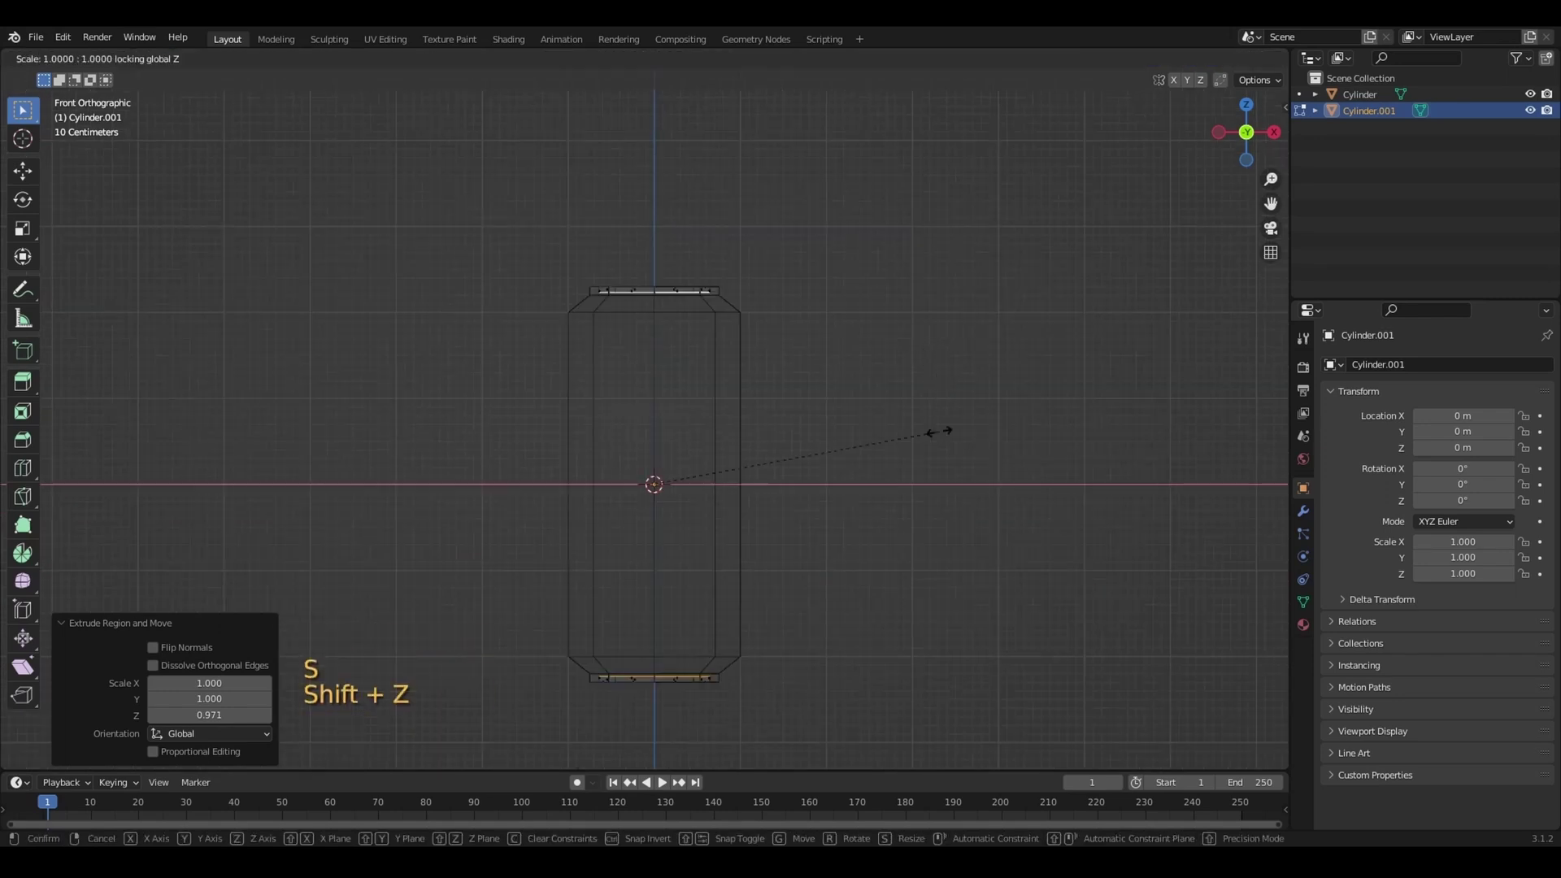
pyautogui.click(886, 443)
pyautogui.press('z')
pyautogui.moveTo(871, 349); pyautogui.dragTo(959, 276, button='middle')
pyautogui.scroll(-2, 960, 277)
pyautogui.click(1247, 135)
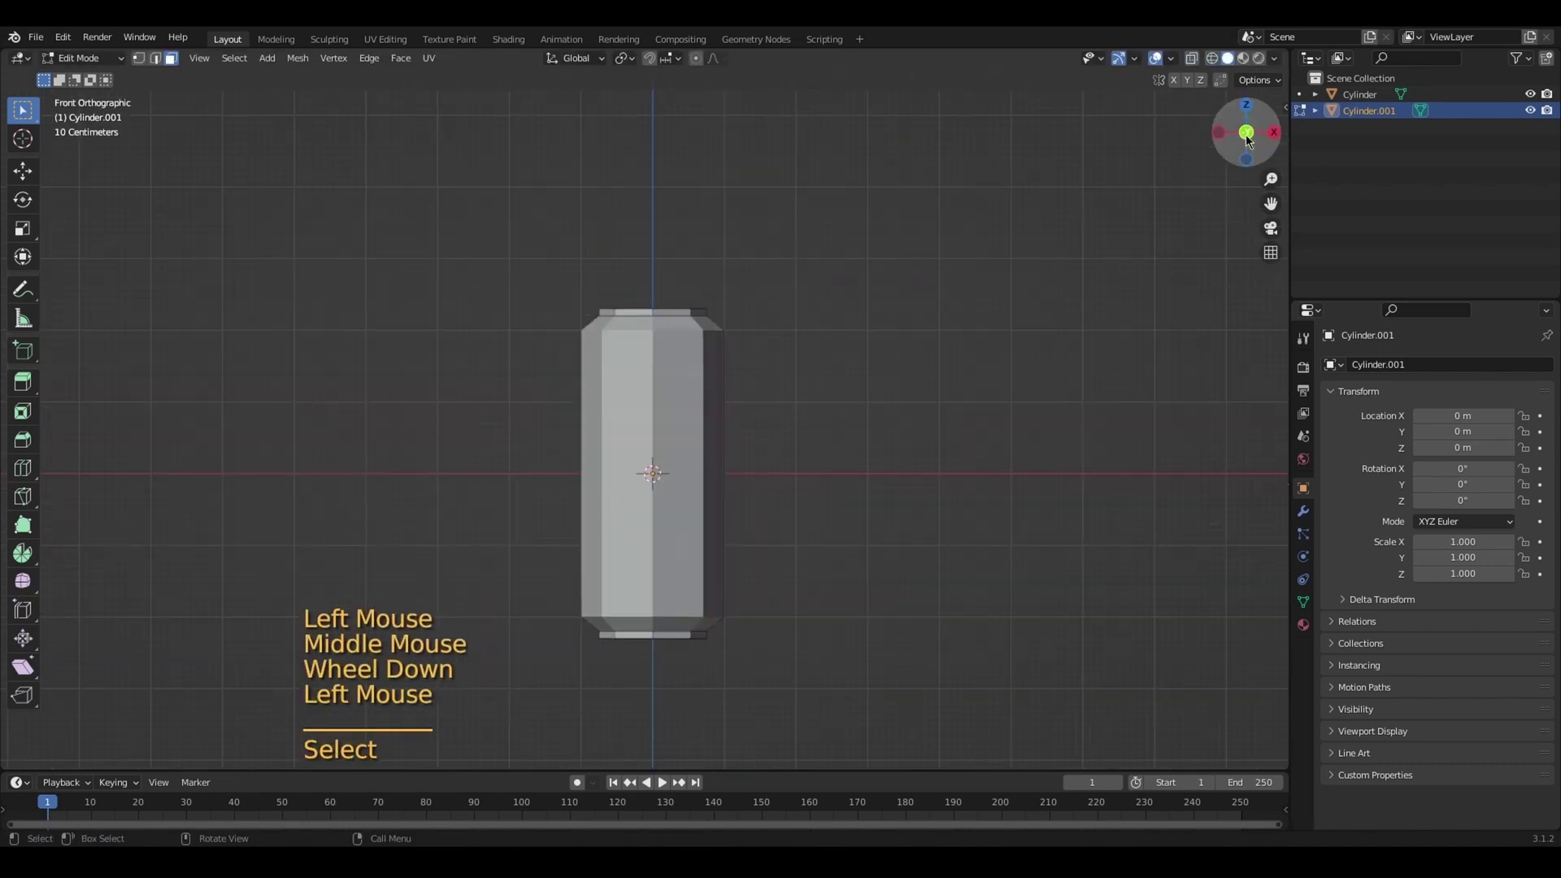
pyautogui.moveTo(1271, 203); pyautogui.dragTo(1303, 75)
pyautogui.moveTo(1268, 163); pyautogui.dragTo(1240, 134, button='middle')
pyautogui.click(1244, 137)
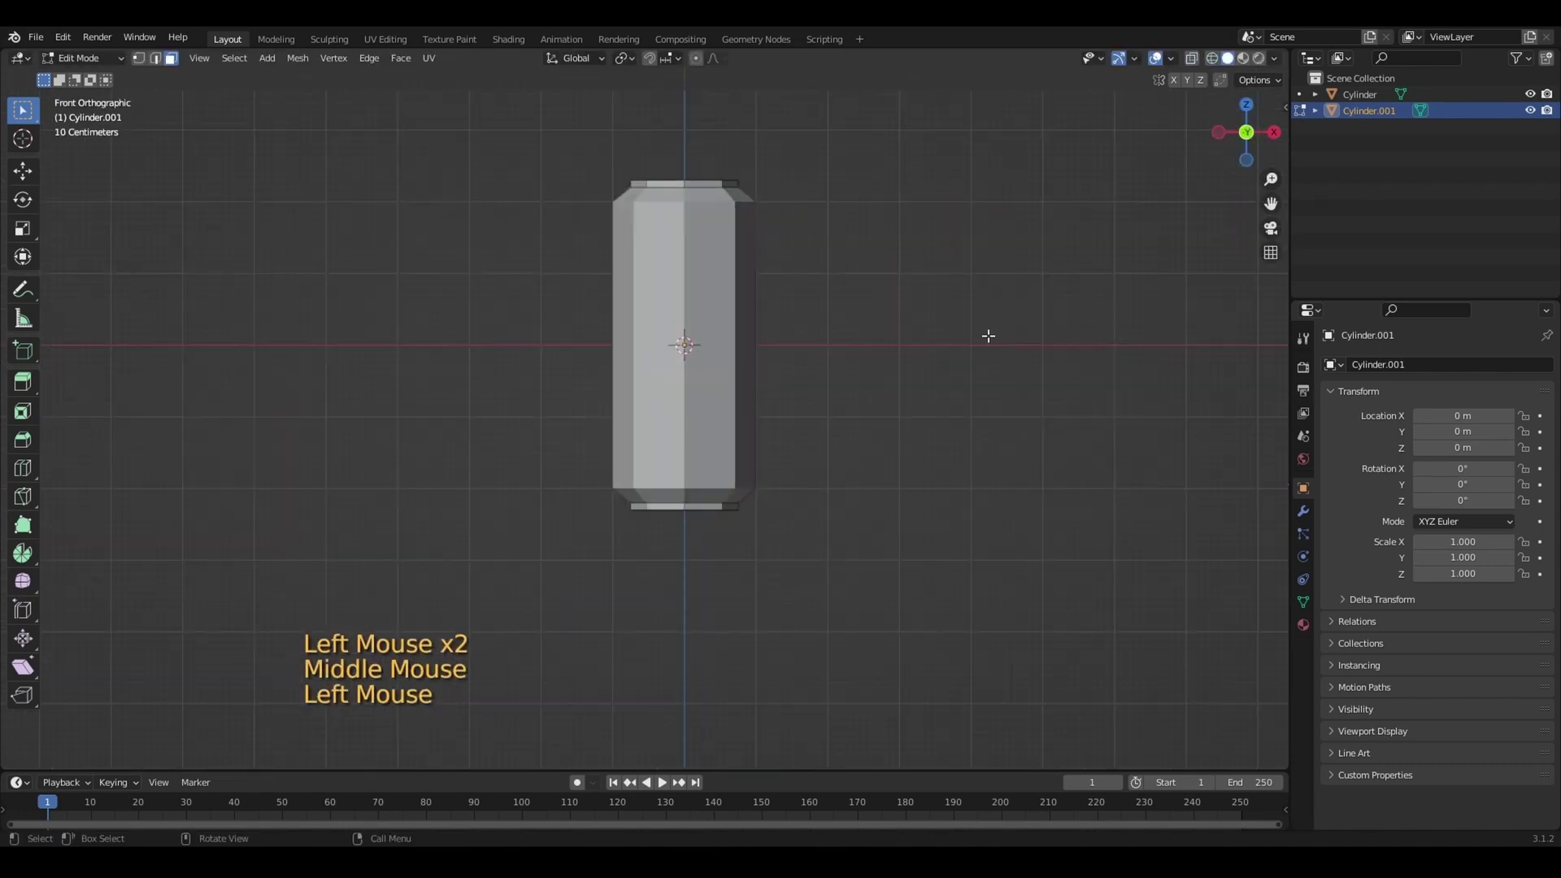
# Separate the bottom lid's faces into their own object, Cylinder.002, using wireframe to select through
pyautogui.press('z')
pyautogui.moveTo(593, 480); pyautogui.dragTo(814, 567)
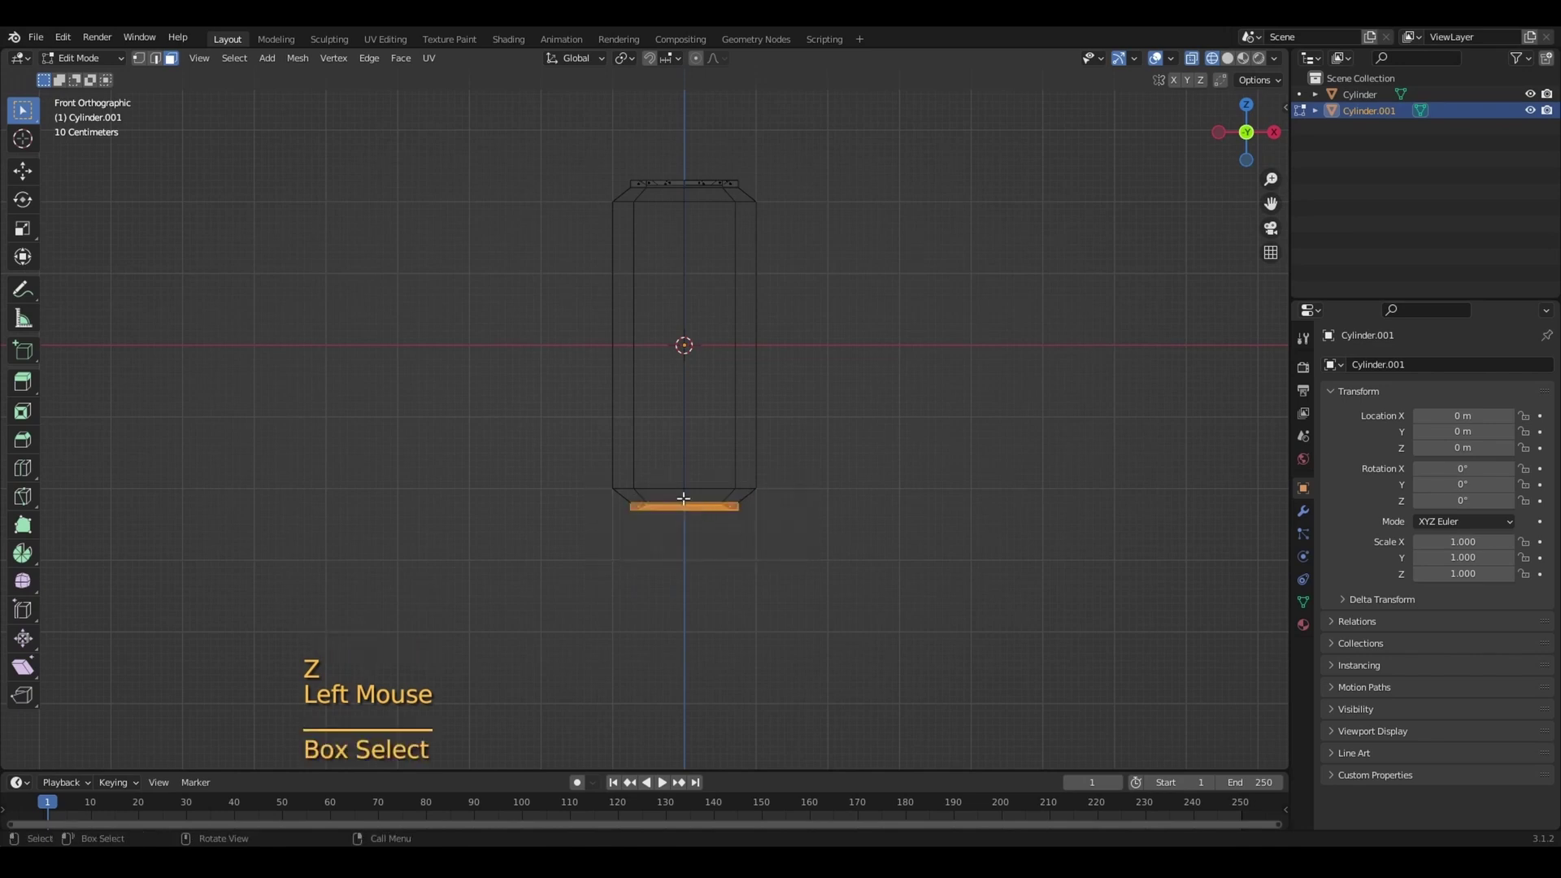
pyautogui.rightClick(673, 508)
pyautogui.press('z')
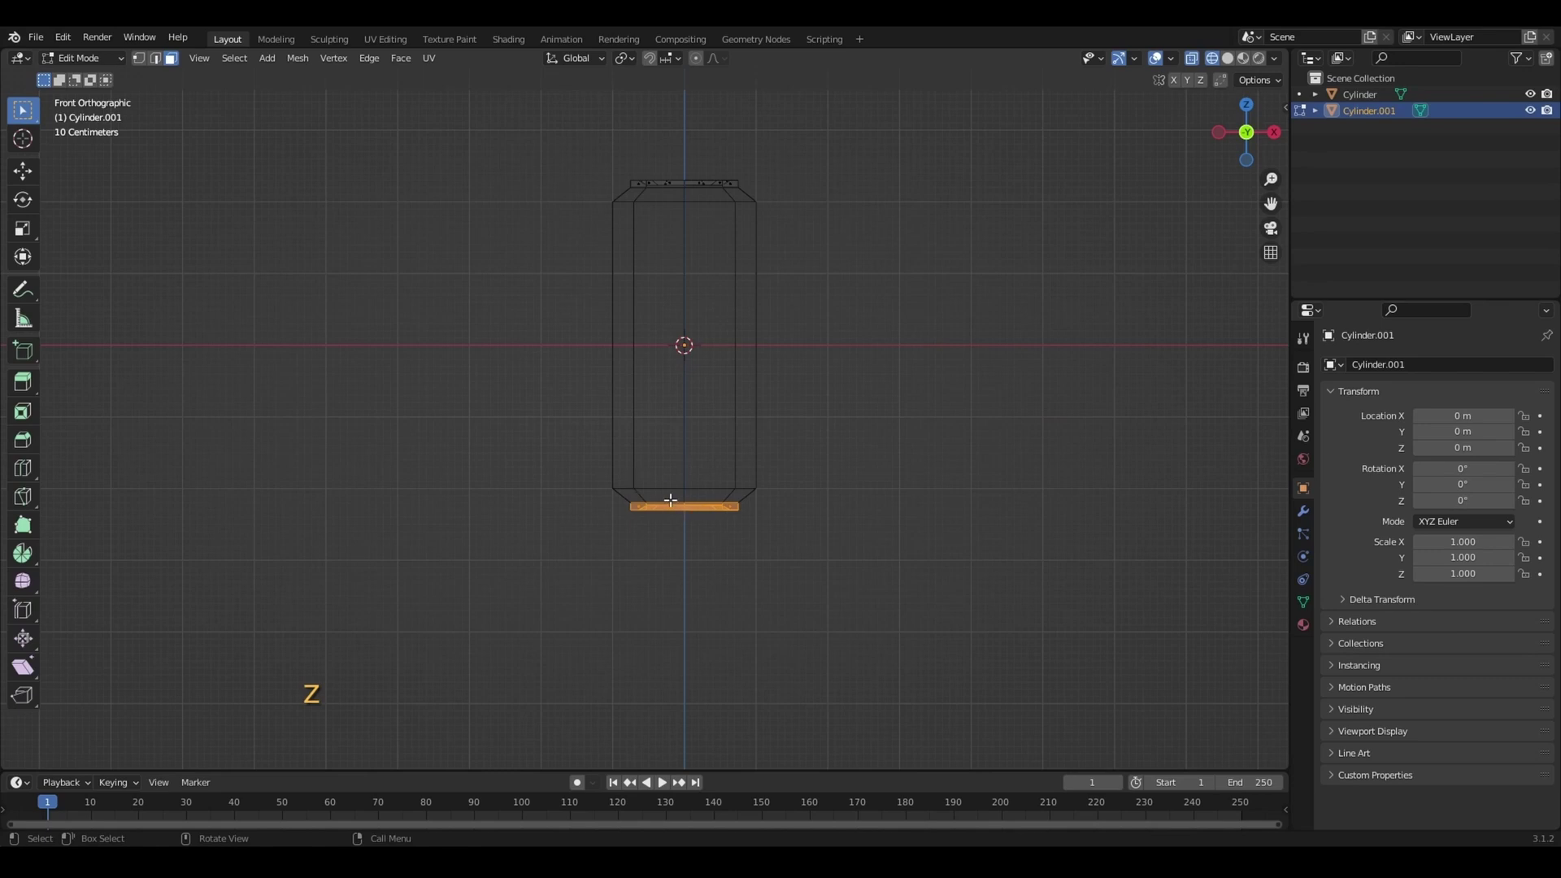
pyautogui.rightClick(702, 525)
pyautogui.moveTo(699, 500)
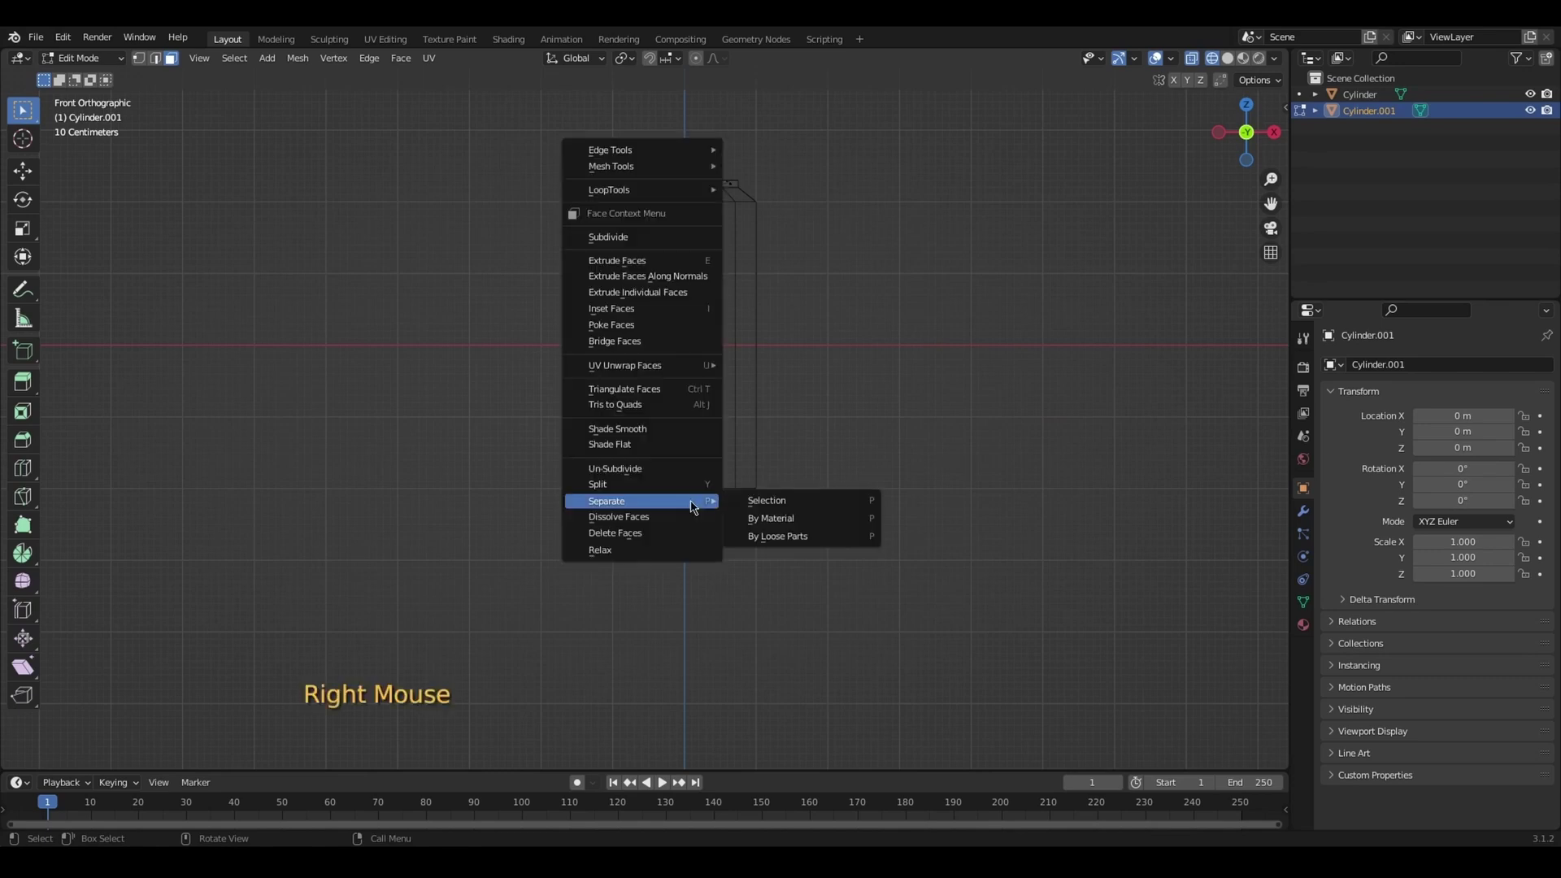
pyautogui.click(760, 500)
# Return to Object Mode with nothing selected, solid shading, and the can recentred
pyautogui.click(109, 60)
pyautogui.click(109, 73)
pyautogui.click(543, 193)
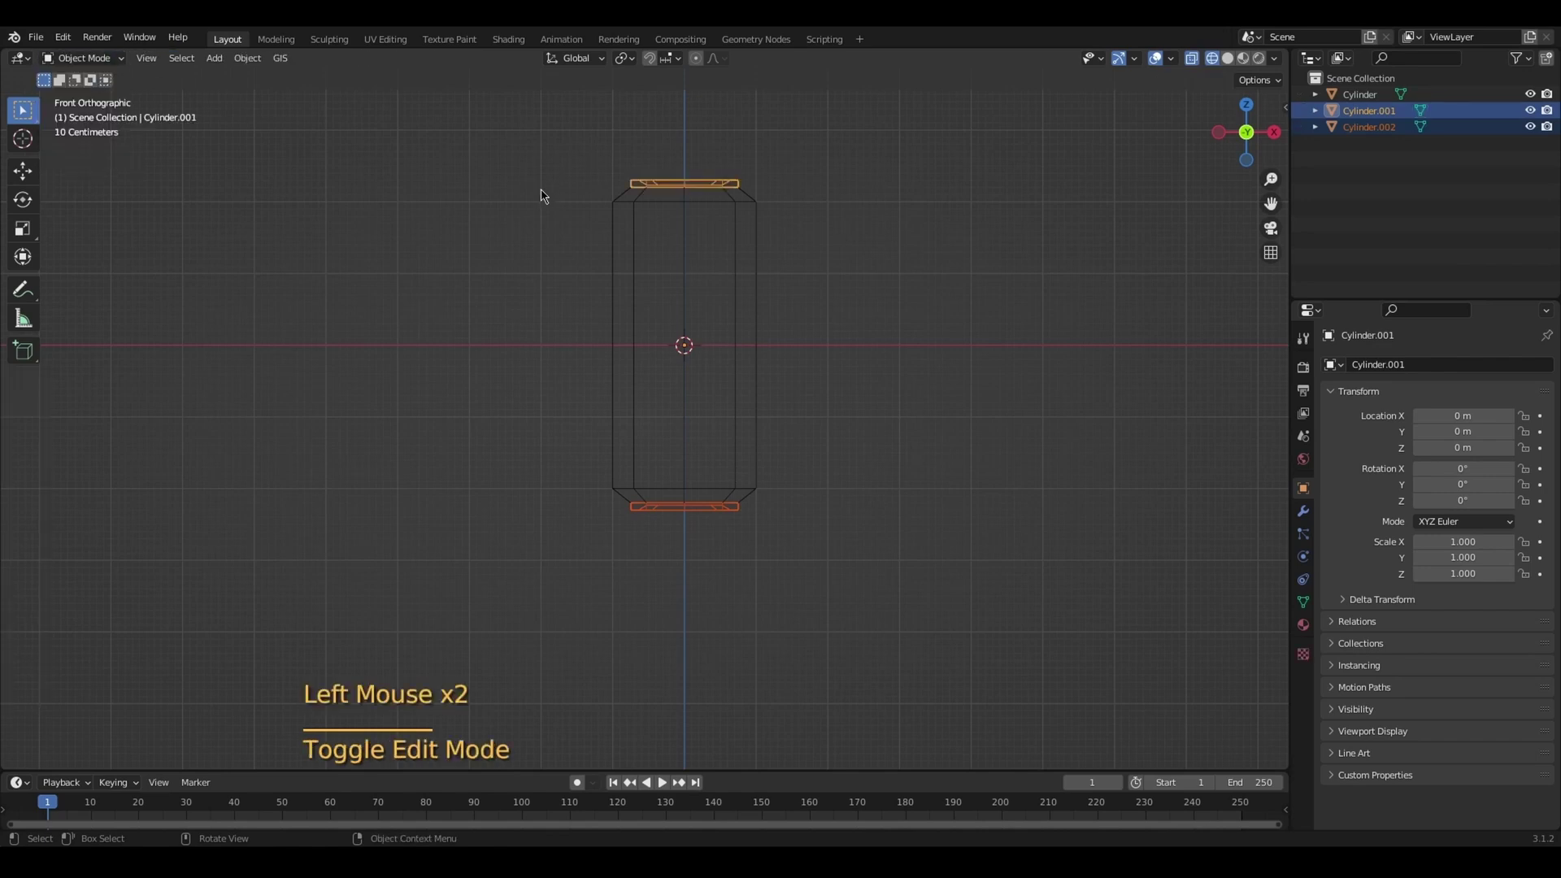
pyautogui.moveTo(795, 283); pyautogui.dragTo(781, 325, button='middle')
pyautogui.press('z')
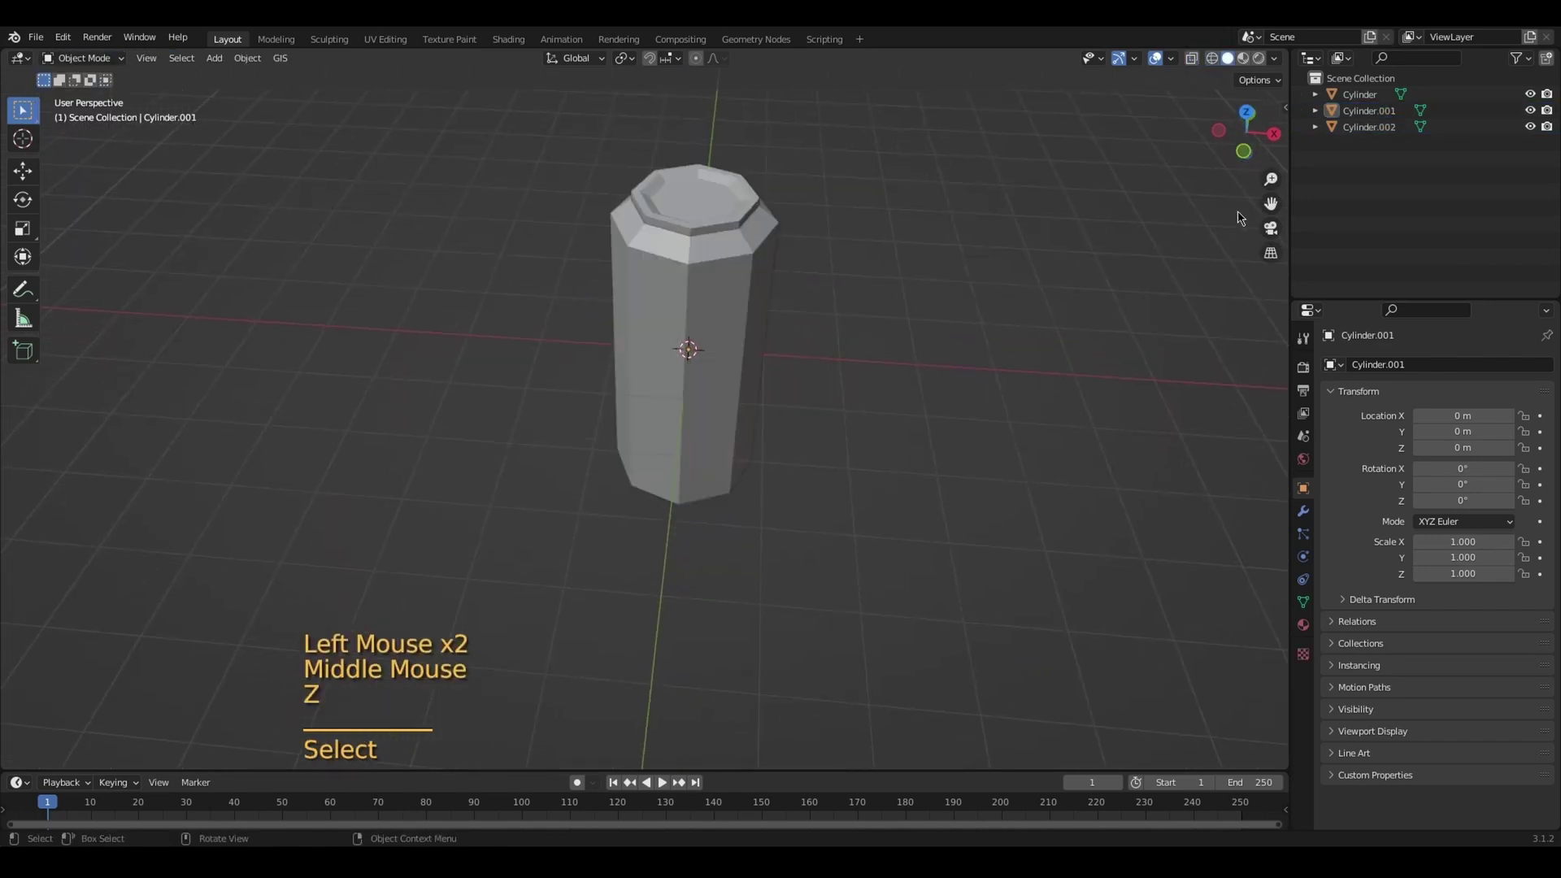
pyautogui.moveTo(1271, 203); pyautogui.dragTo(1134, 260)
pyautogui.scroll(2, 805, 372)
pyautogui.moveTo(805, 372); pyautogui.dragTo(690, 309, button='middle')
# Select the top lid object, enter Edit Mode and select its top centre face
pyautogui.click(688, 308)
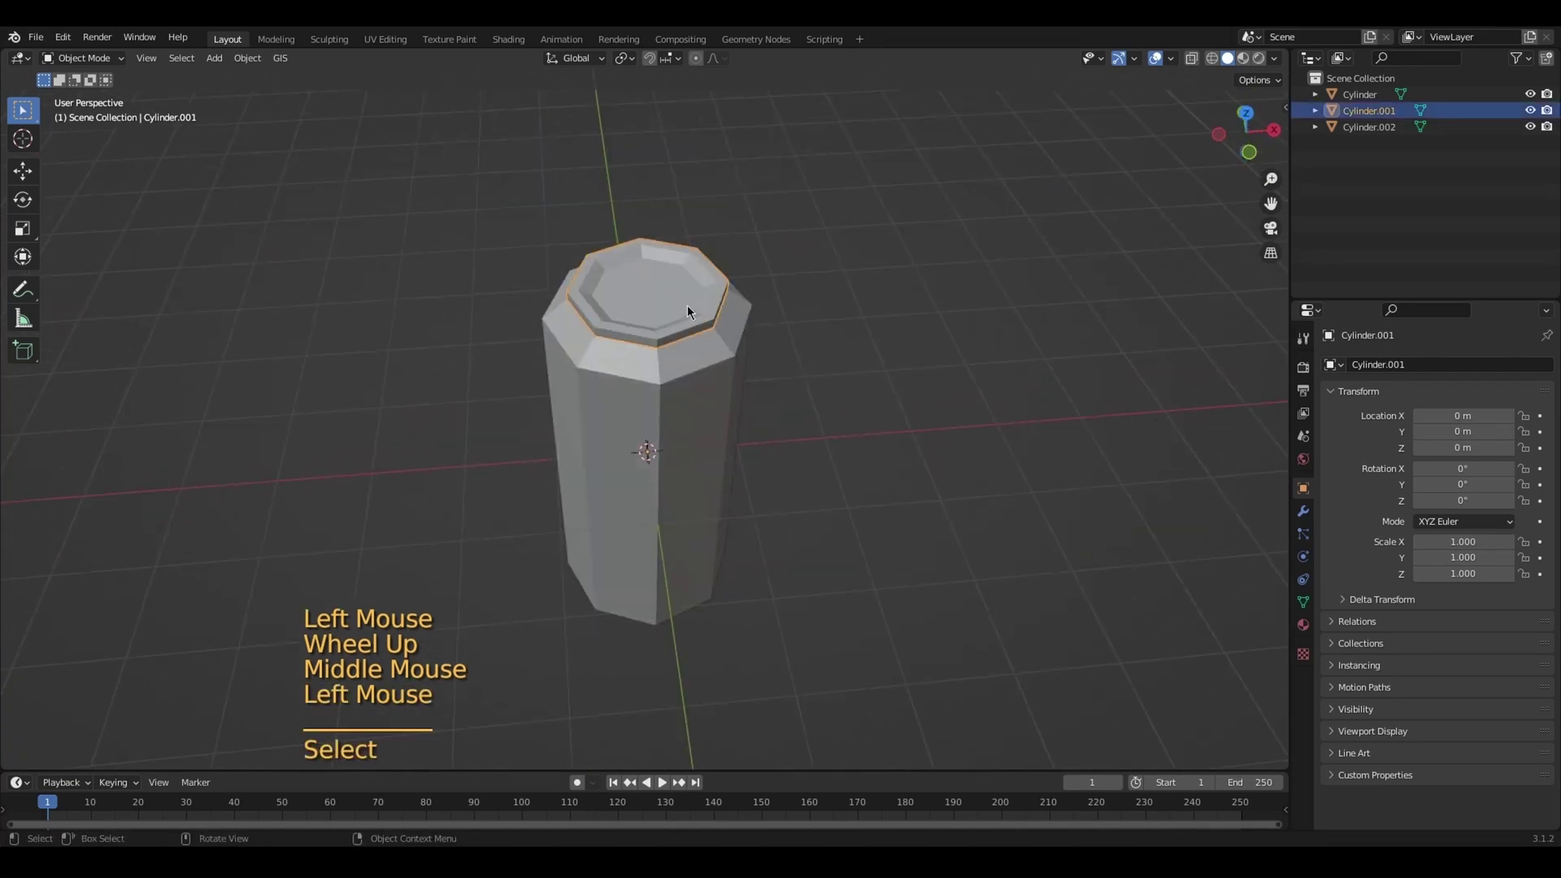
pyautogui.click(97, 57)
pyautogui.click(130, 93)
pyautogui.moveTo(783, 156); pyautogui.dragTo(1217, 174, button='middle')
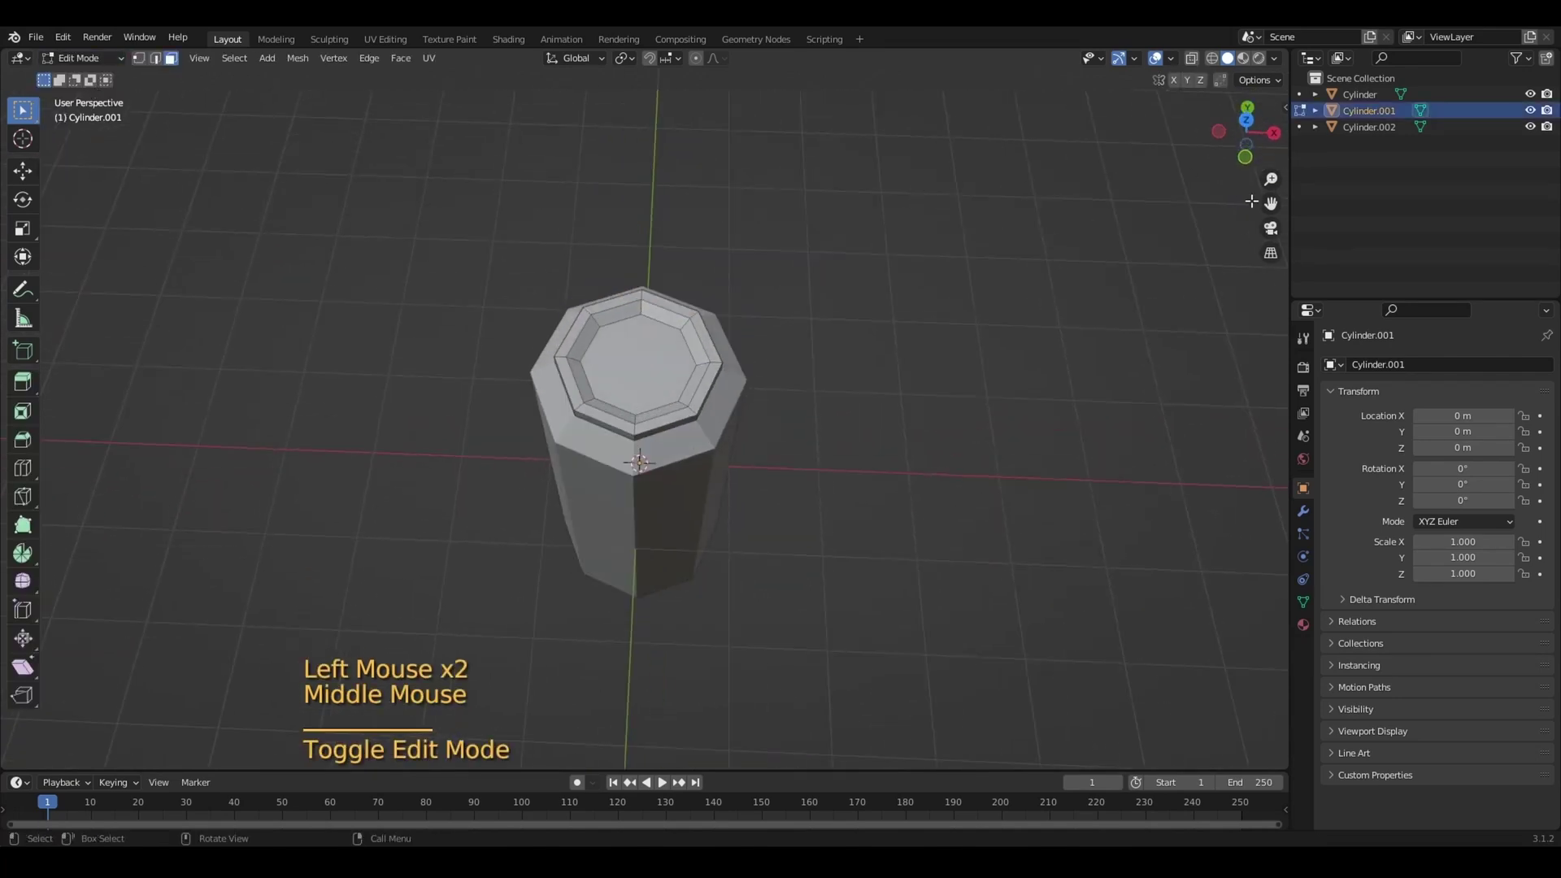
pyautogui.moveTo(1271, 203); pyautogui.dragTo(1266, 213)
pyautogui.click(638, 370)
pyautogui.scroll(2, 968, 313)
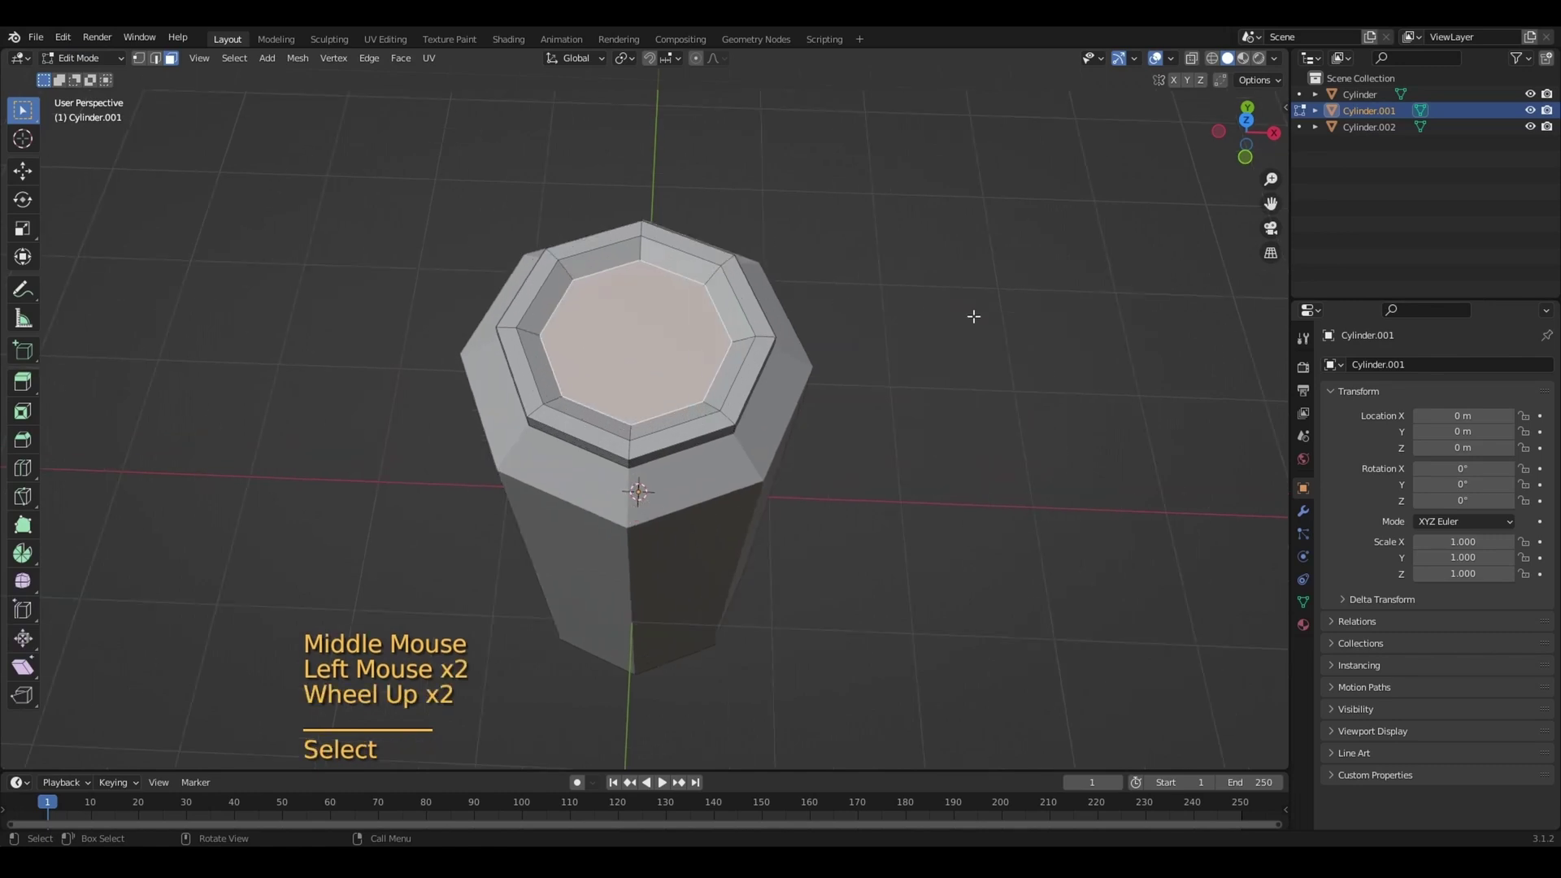
# Inset the top centre face by 0.2625 m and view the resulting octagon from Top view
pyautogui.press('i')
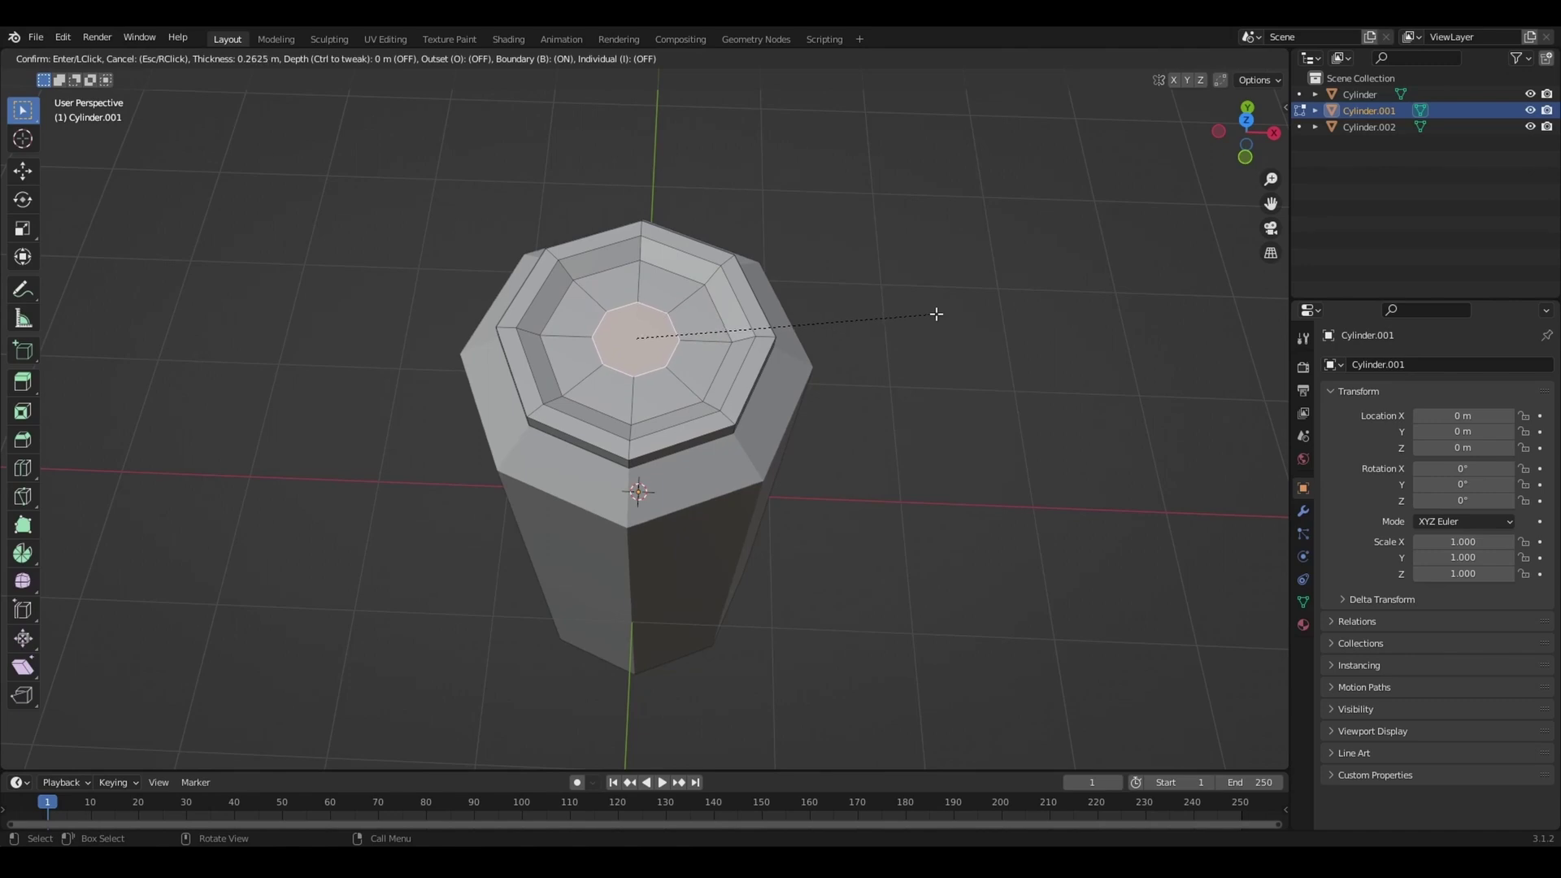
pyautogui.click(936, 314)
pyautogui.moveTo(899, 279); pyautogui.dragTo(838, 298, button='middle')
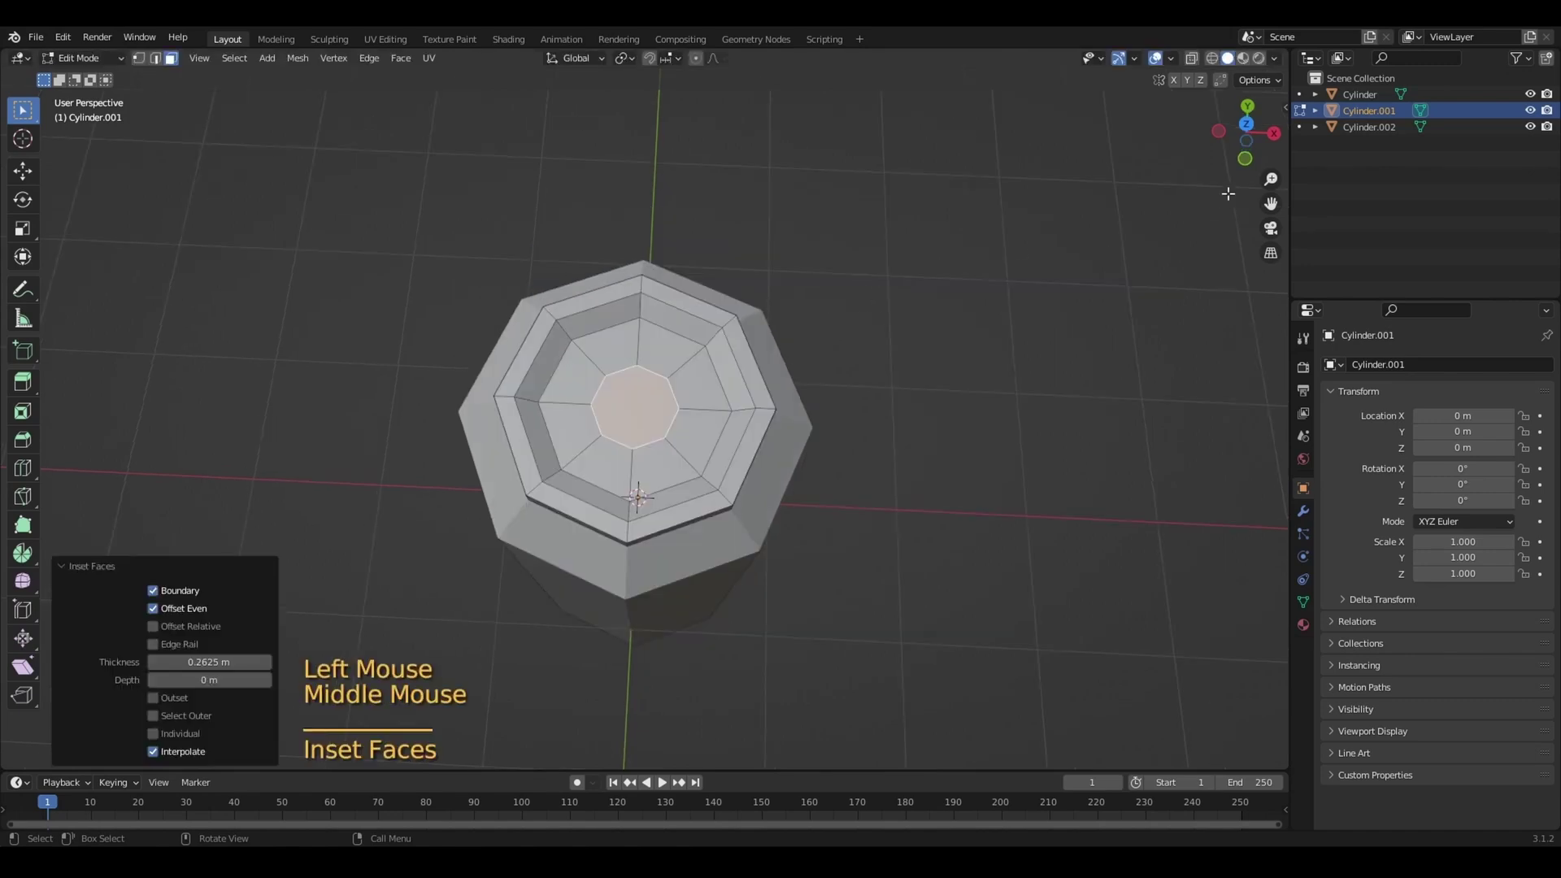
pyautogui.click(1249, 130)
pyautogui.scroll(-1, 810, 307)
pyautogui.scroll(2, 1250, 216)
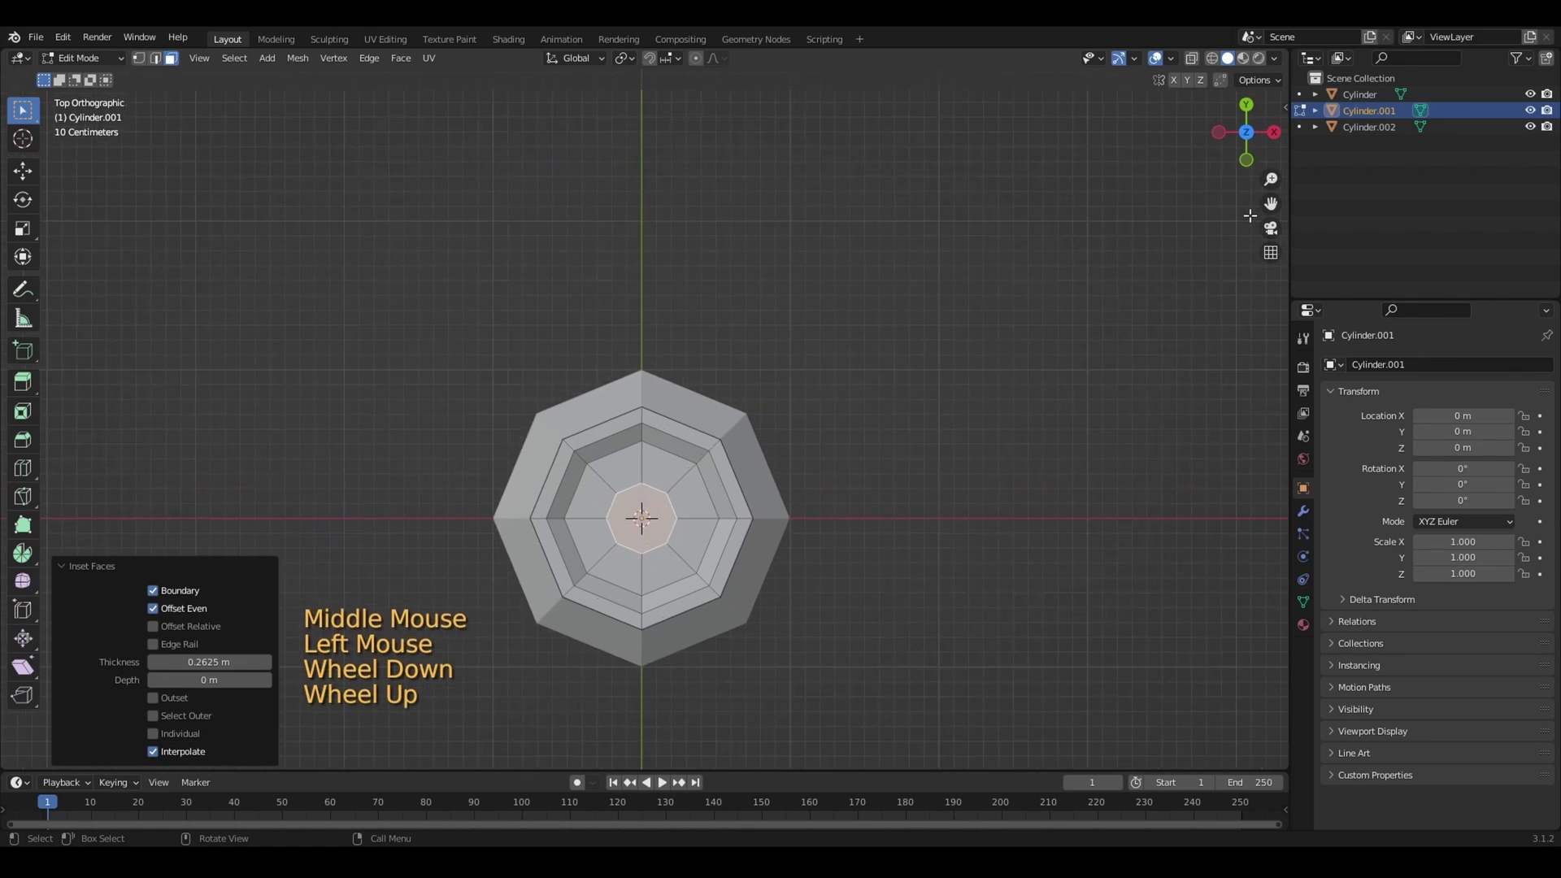
pyautogui.moveTo(1271, 203); pyautogui.dragTo(1283, 126)
pyautogui.scroll(1, 851, 422)
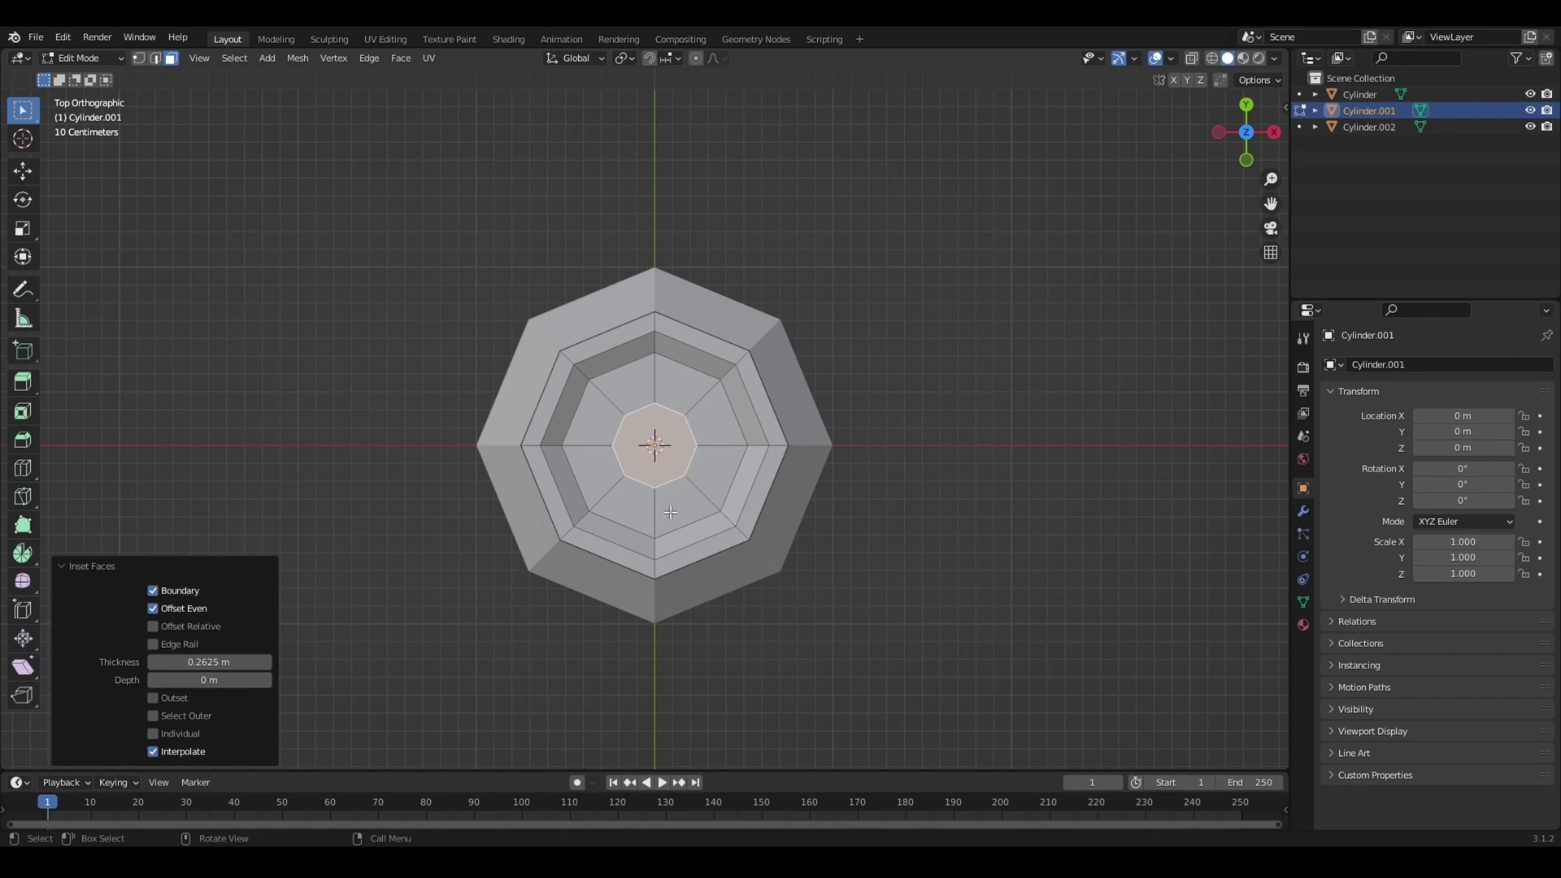
# Move the small inner face 0.214 m toward negative Y
pyautogui.press('g')
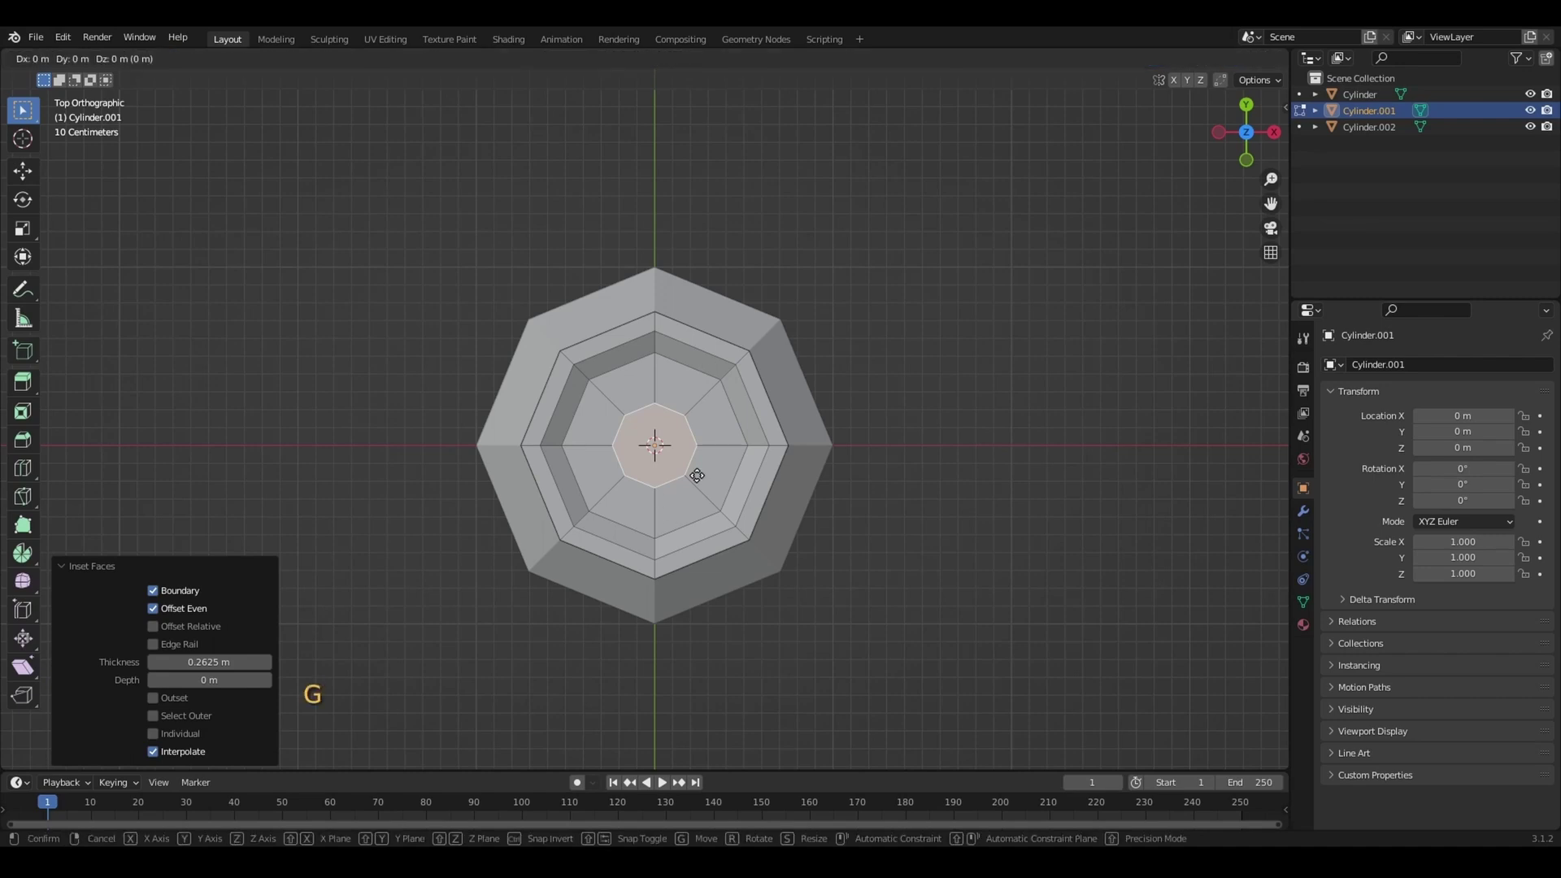
pyautogui.press('y')
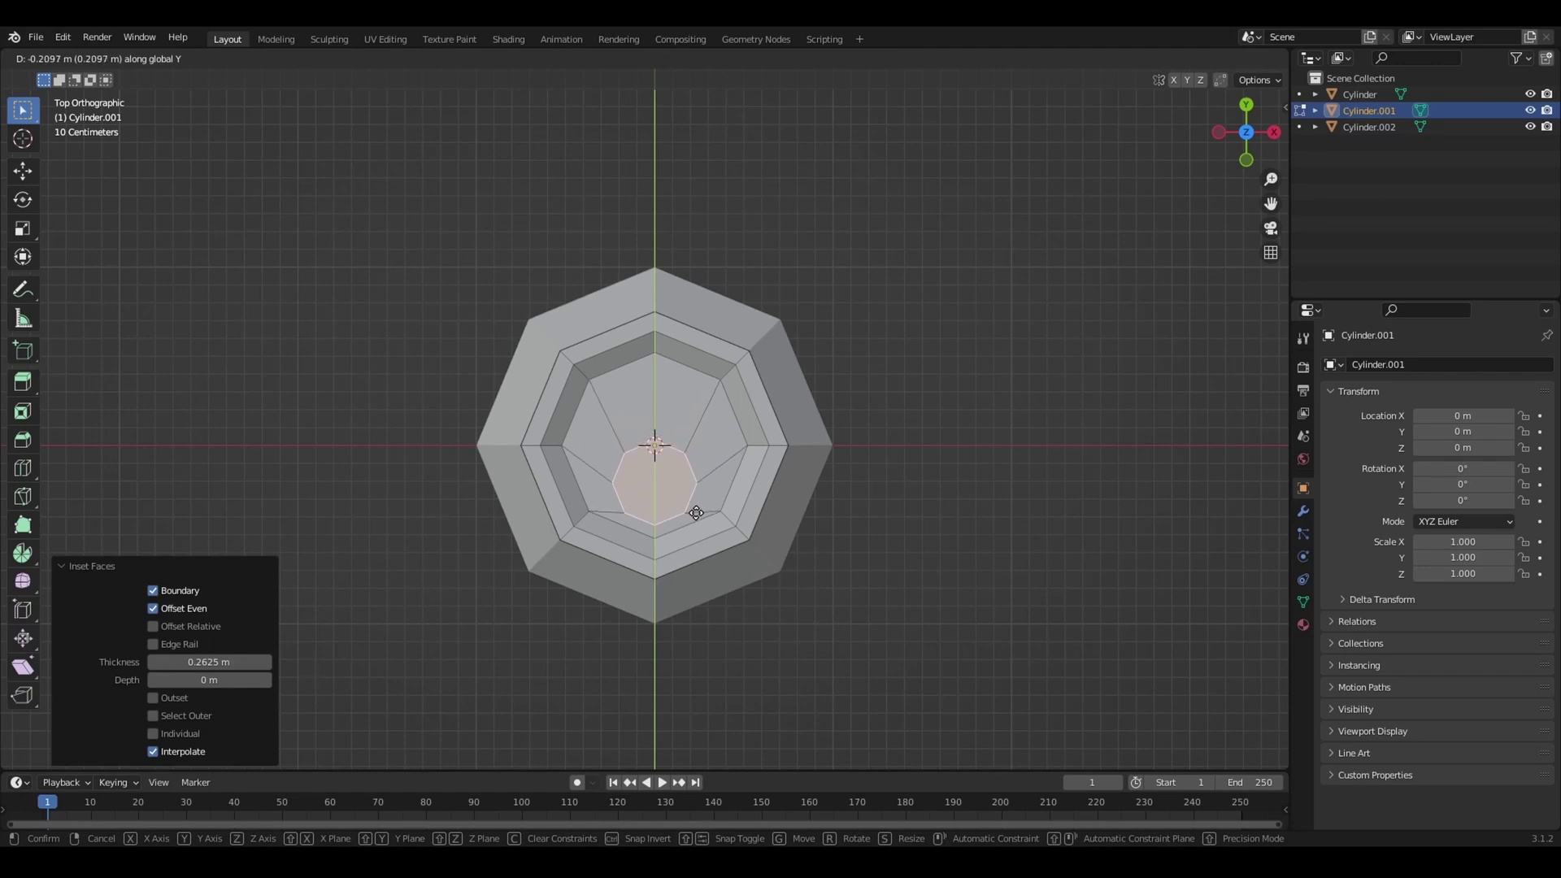
pyautogui.click(696, 514)
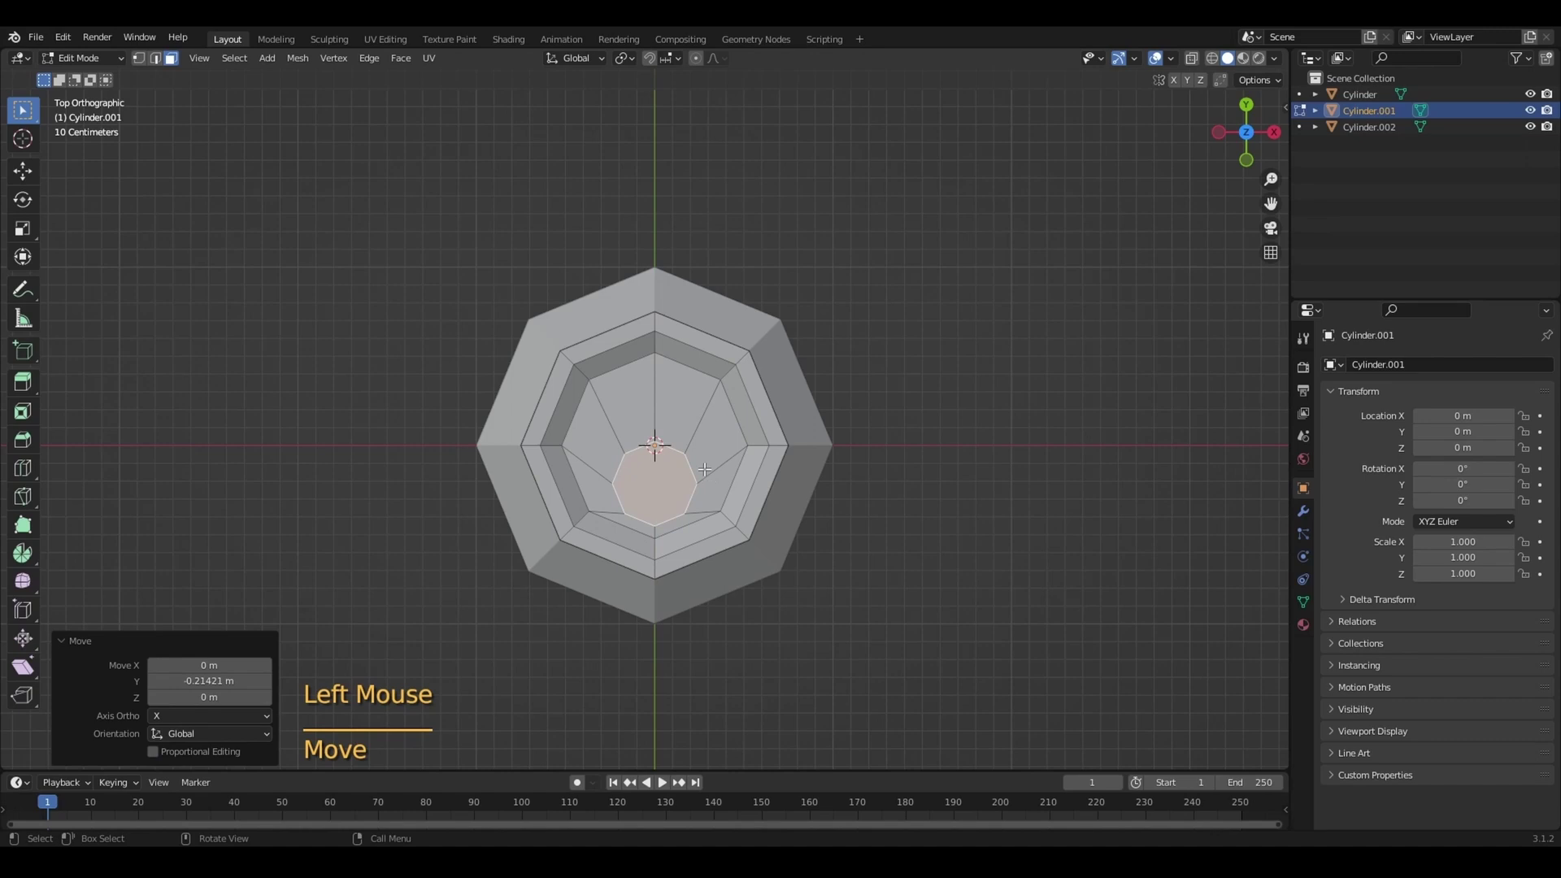
# Stretch the small inner face to 1.301 times its width along X
pyautogui.press('s')
pyautogui.press('x')
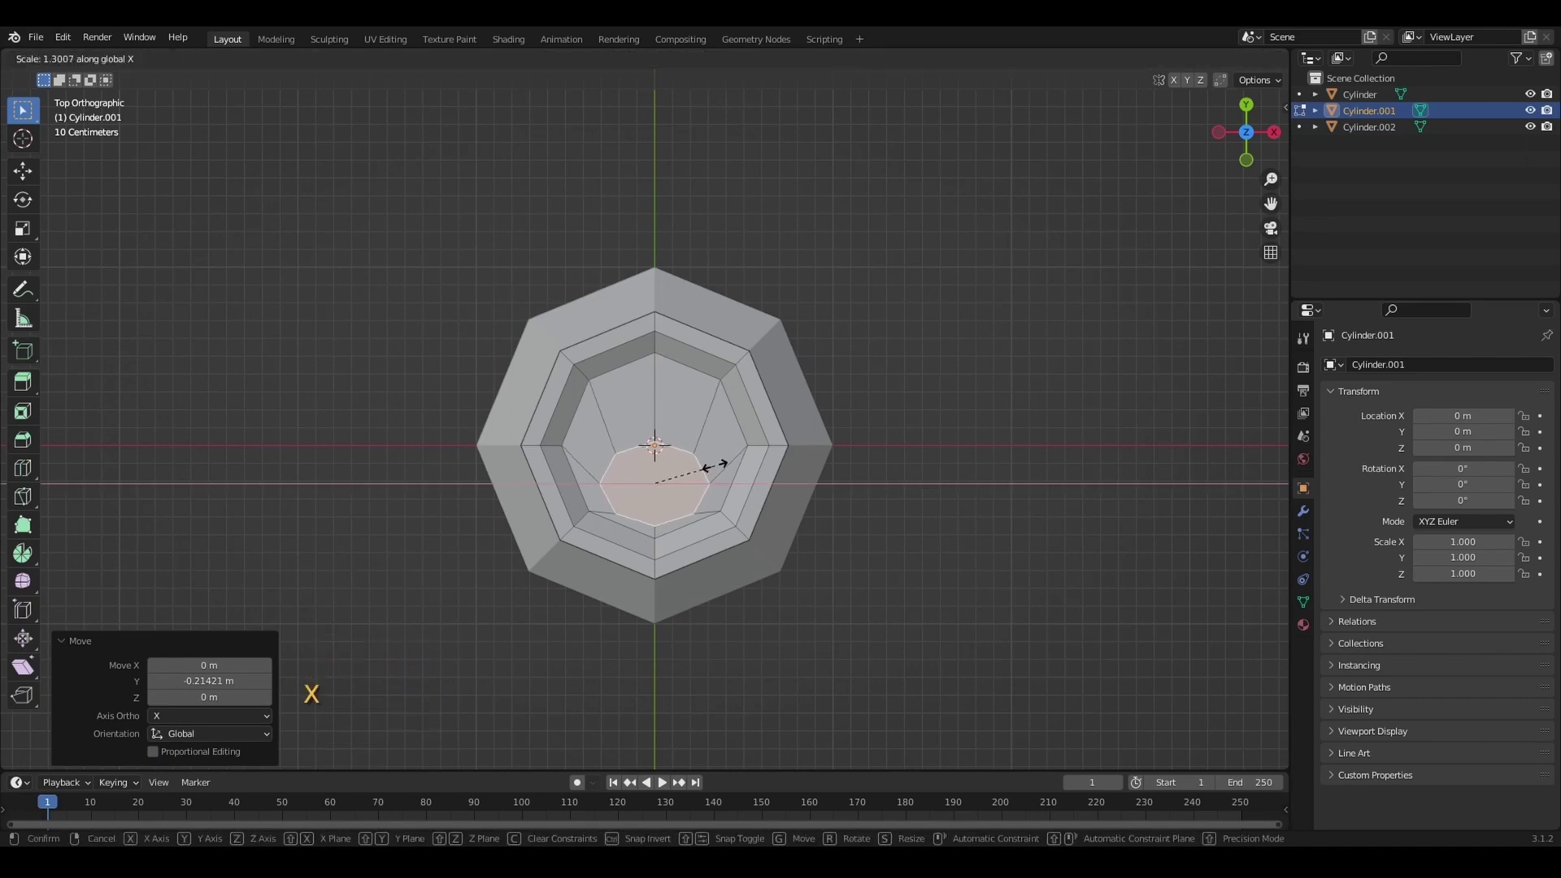
pyautogui.click(715, 466)
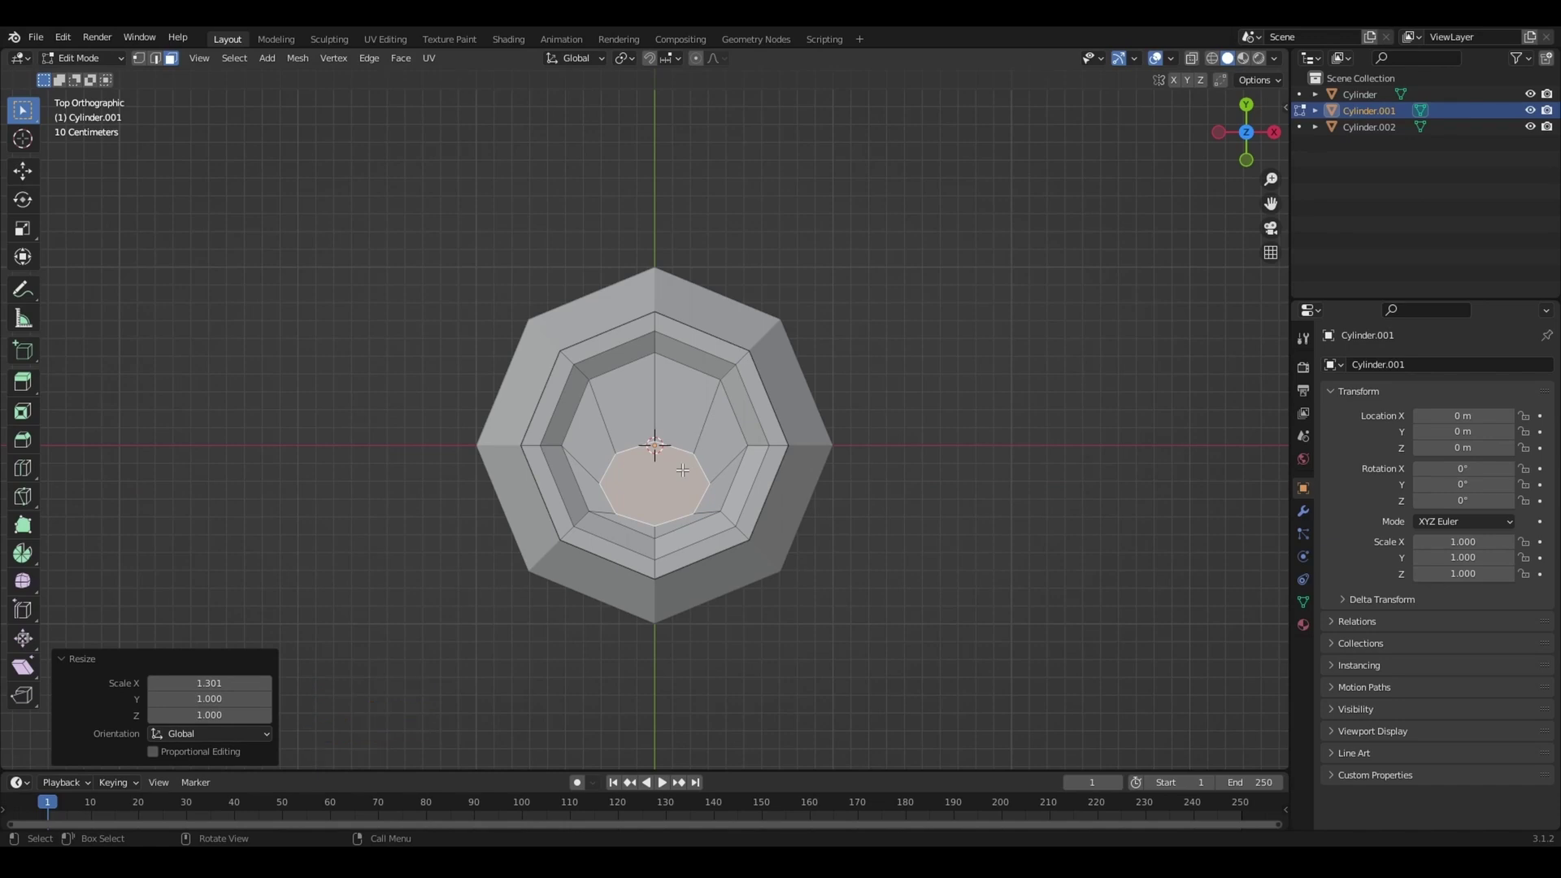
# Duplicate the small inner face and move the copy 0.355 m along Y
pyautogui.hotkey('shift', 'd')
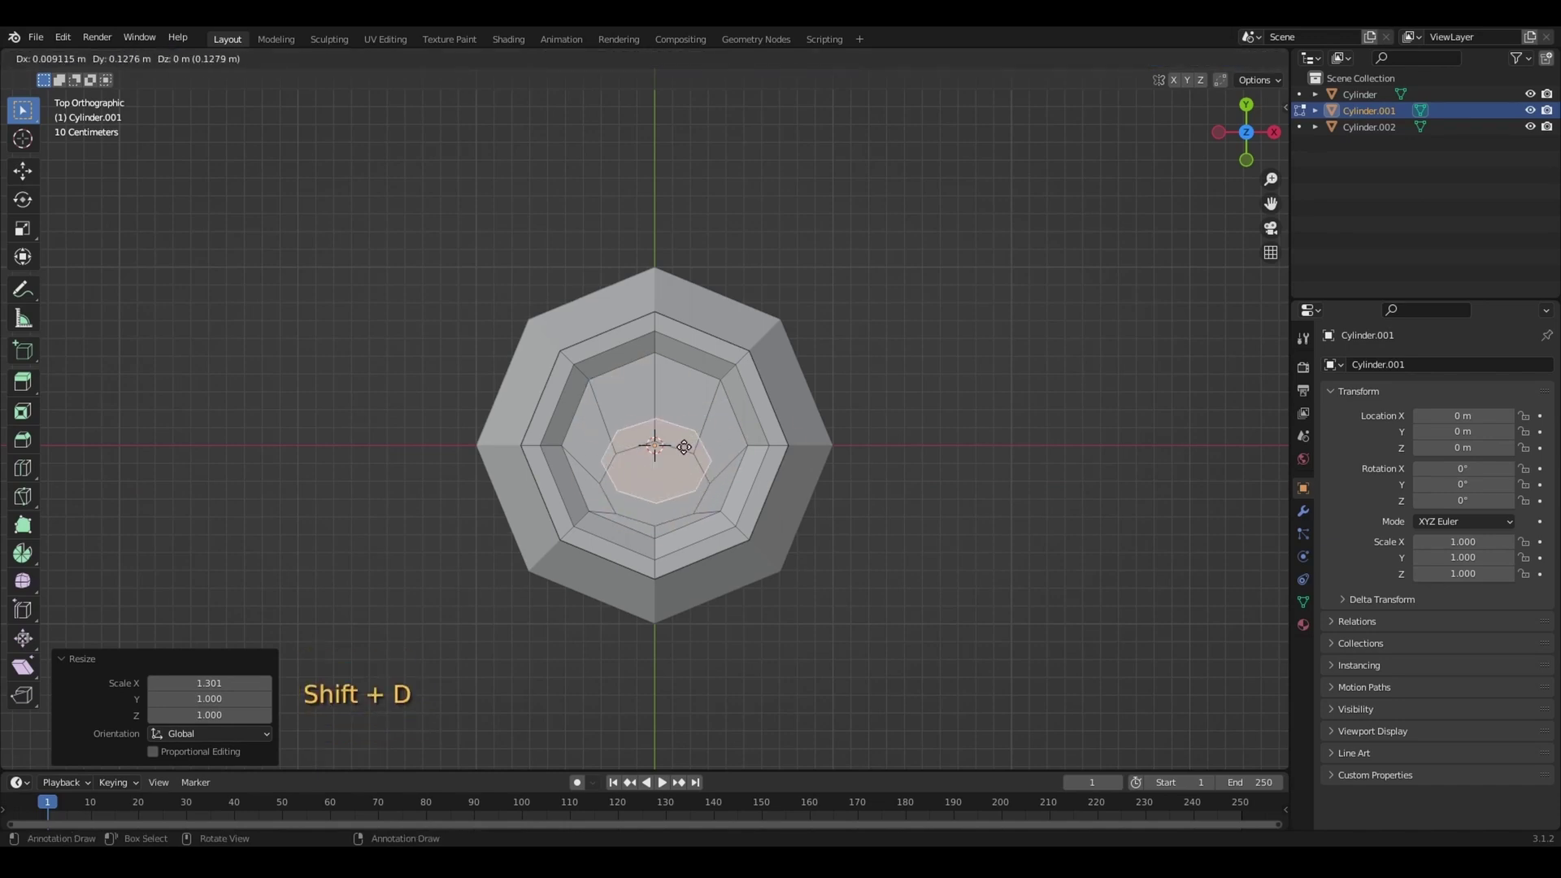
pyautogui.press('y')
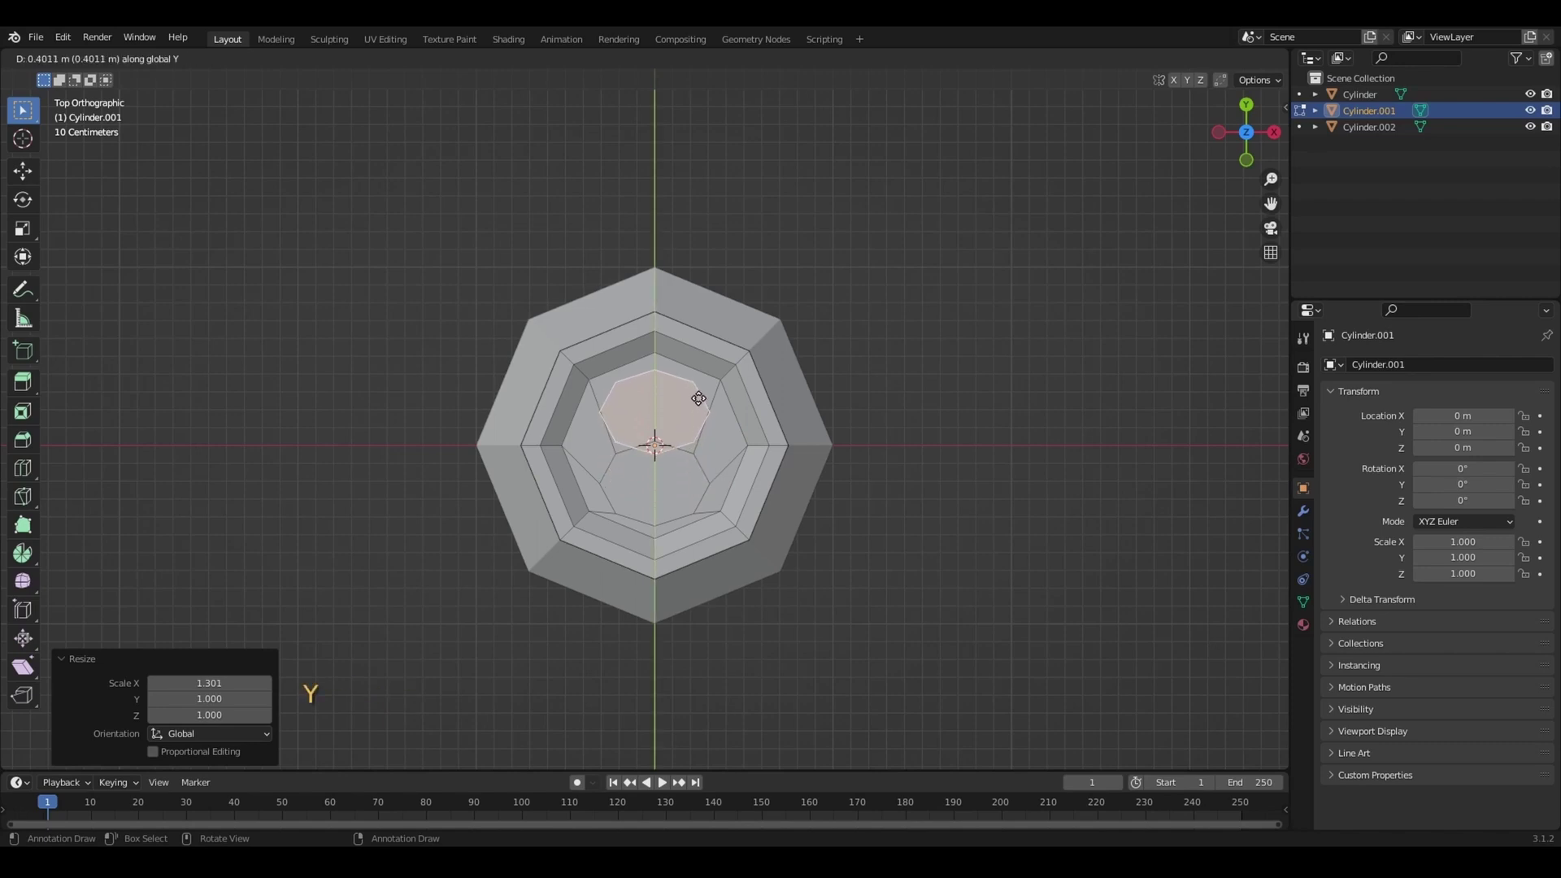
pyautogui.click(700, 406)
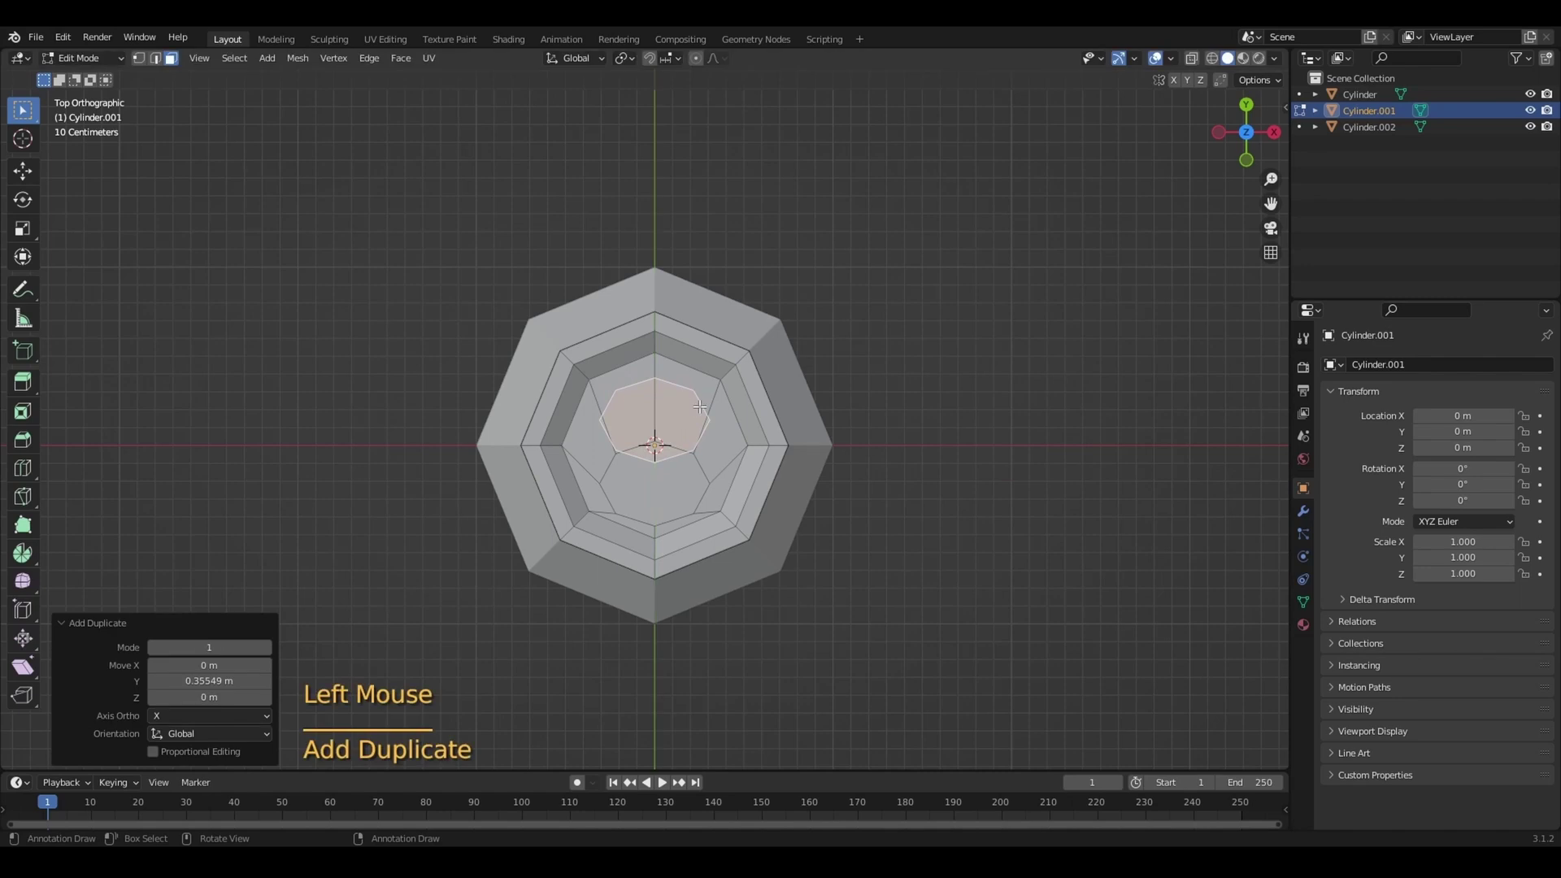
# Rotate the copied face 90 degrees
pyautogui.press('r')
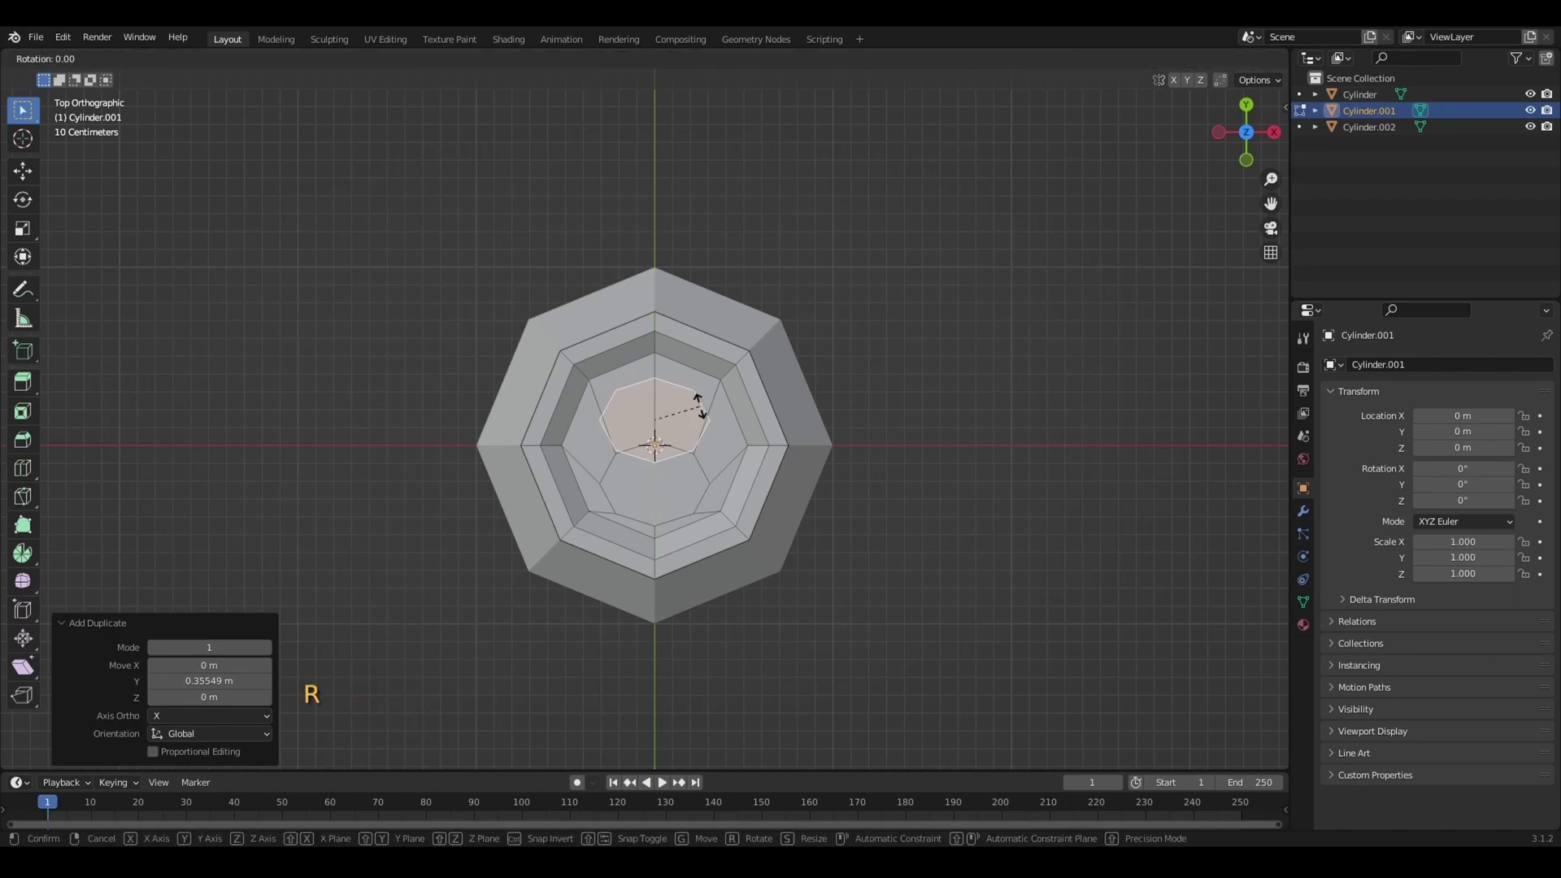
pyautogui.press('9')
pyautogui.press('0')
pyautogui.press('Return')
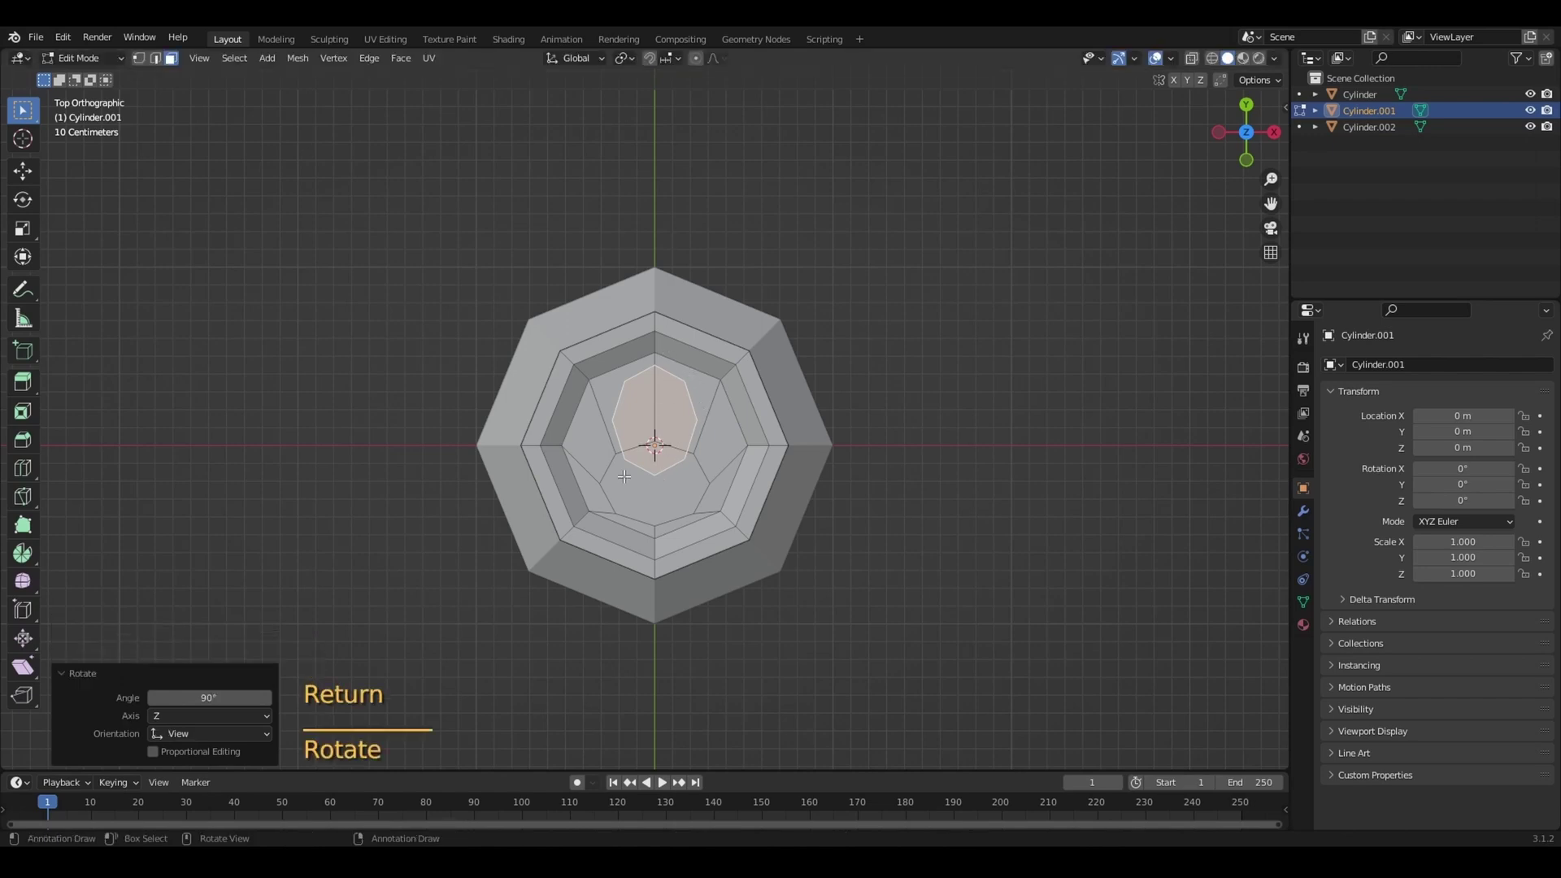
# In a front wireframe view, extrude the copied face 0.057 m upward
pyautogui.scroll(-1, 726, 257)
pyautogui.click(1247, 159)
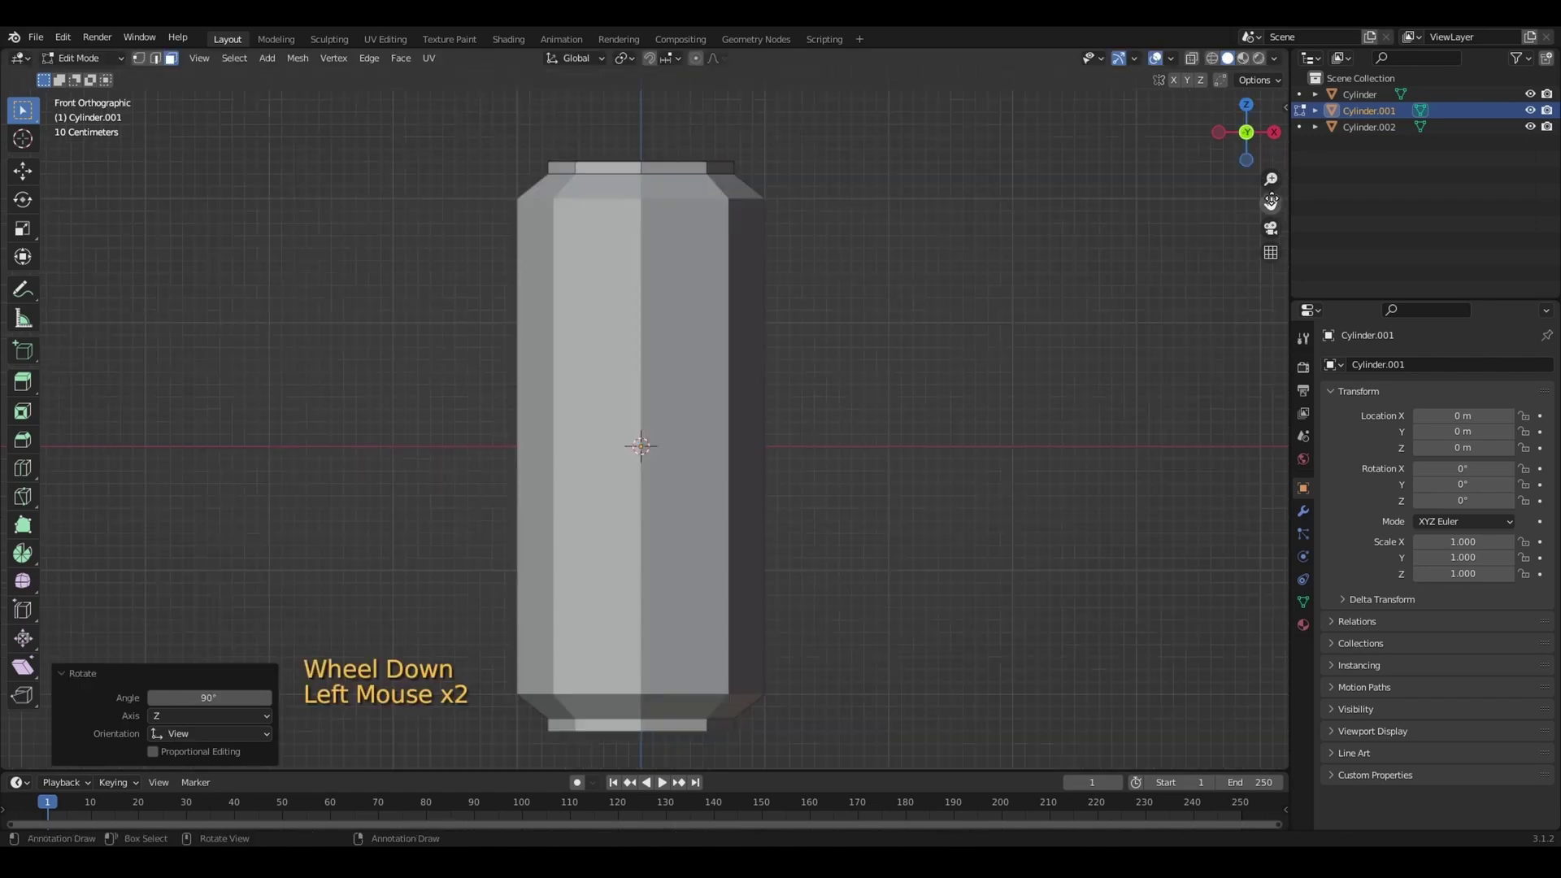
pyautogui.moveTo(1270, 203); pyautogui.dragTo(1271, 553)
pyautogui.press('z')
pyautogui.scroll(1, 819, 401)
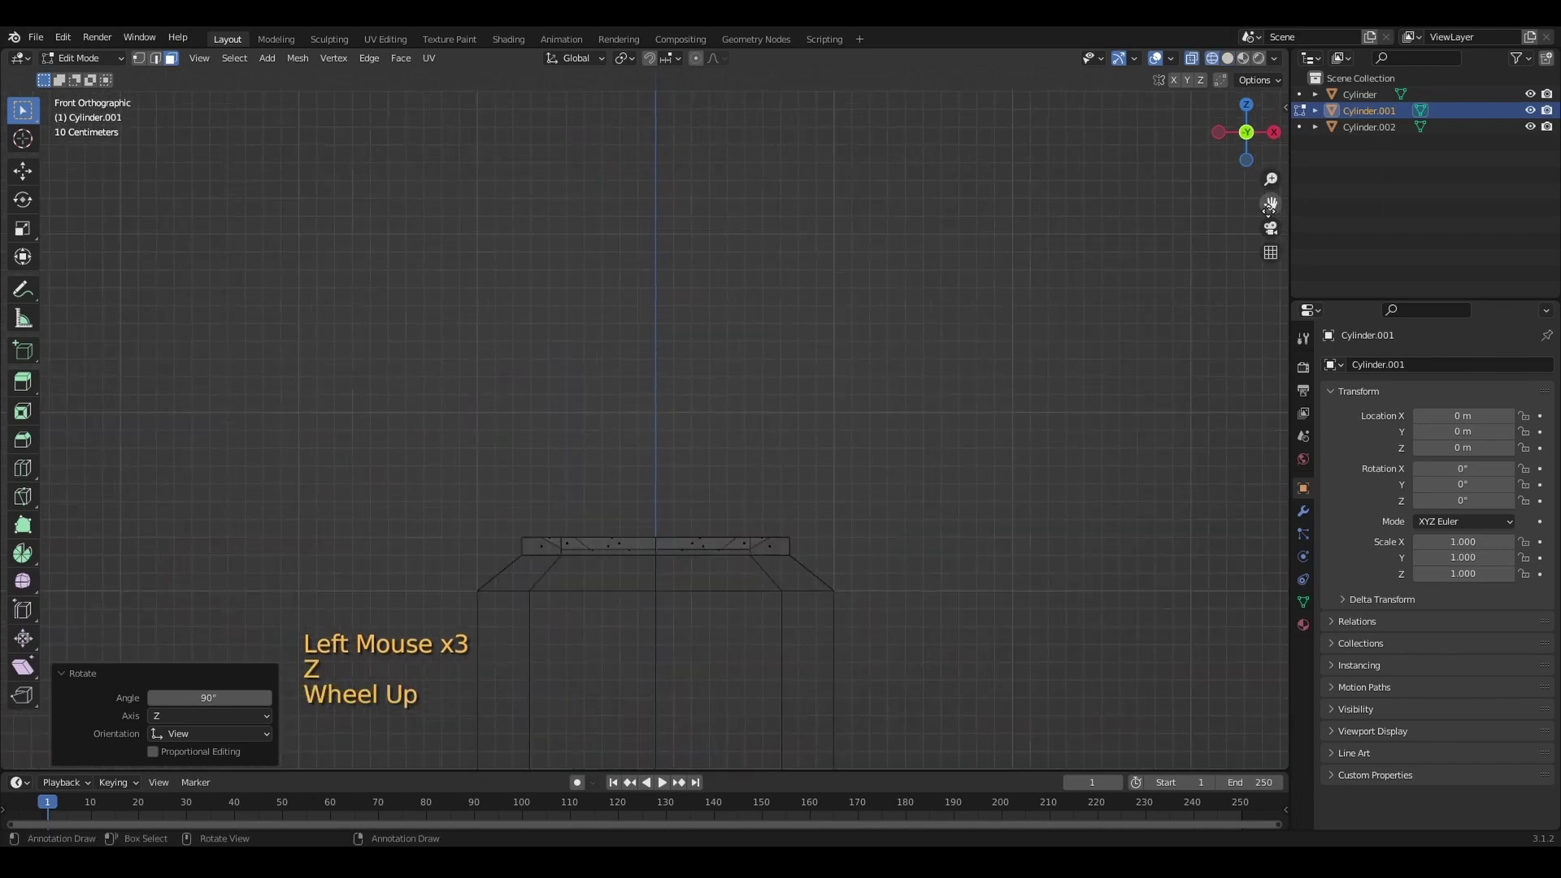
pyautogui.click(821, 394)
pyautogui.scroll(2, 835, 377)
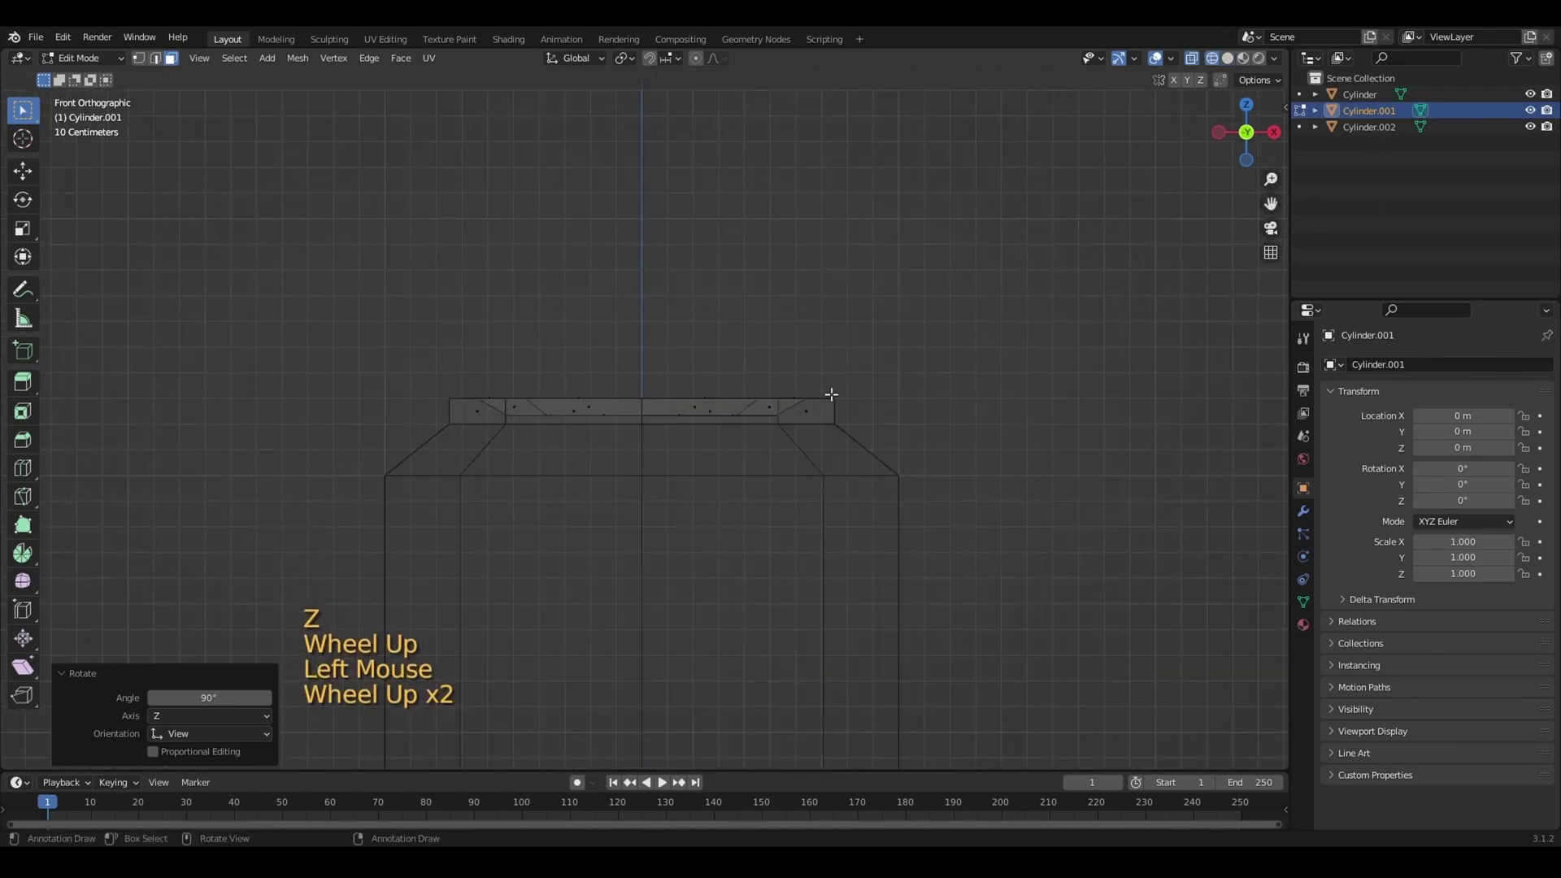
pyautogui.press('e')
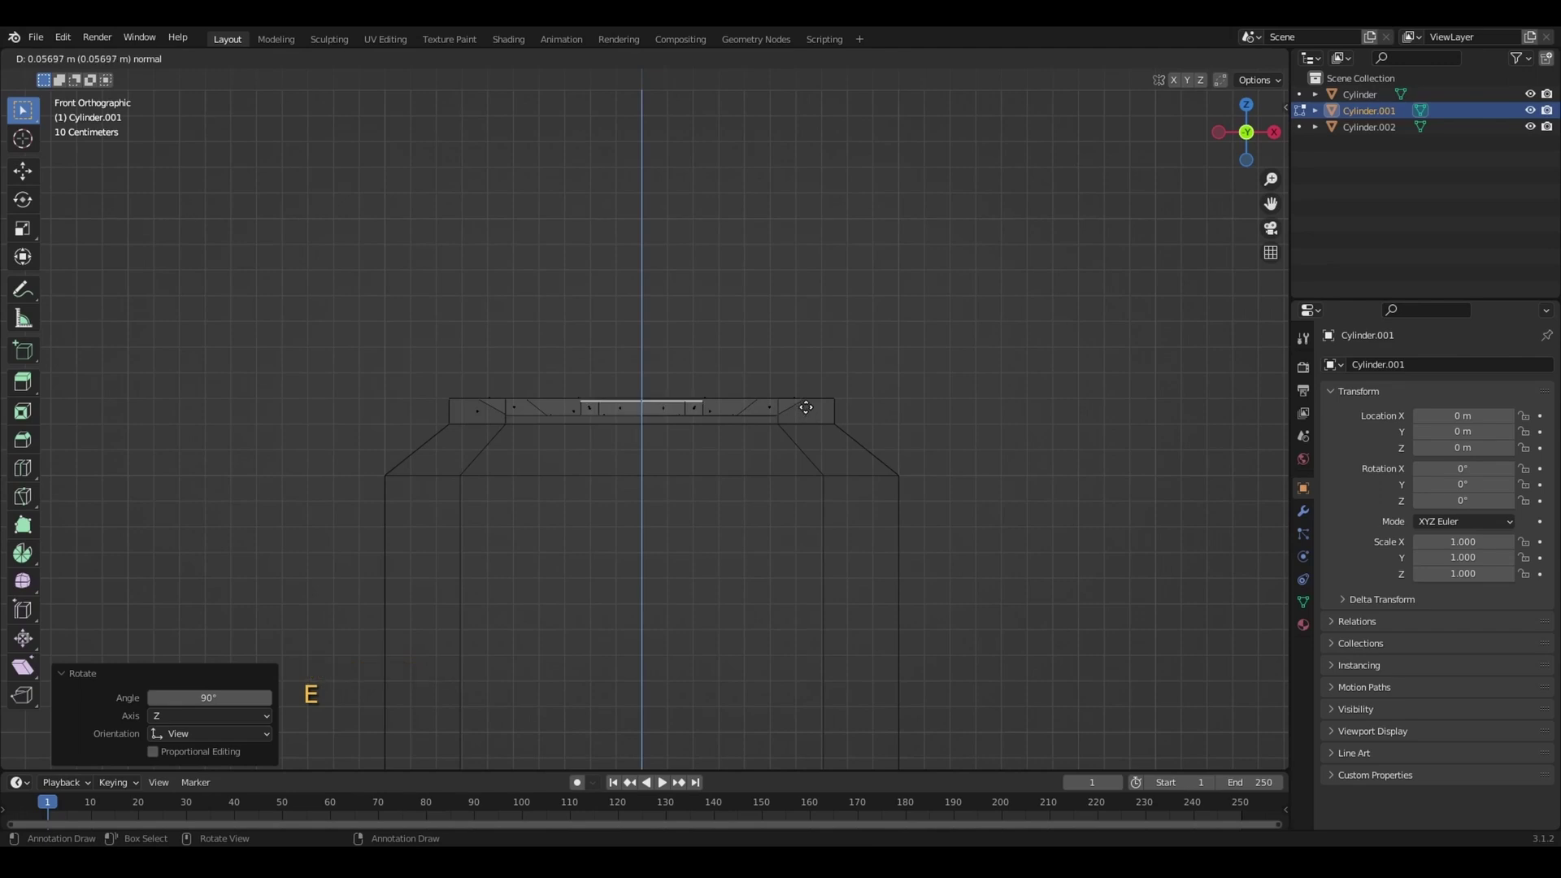
pyautogui.click(805, 407)
# Inspect the raised tab block from above and from the front in solid and wireframe shading
pyautogui.press('z')
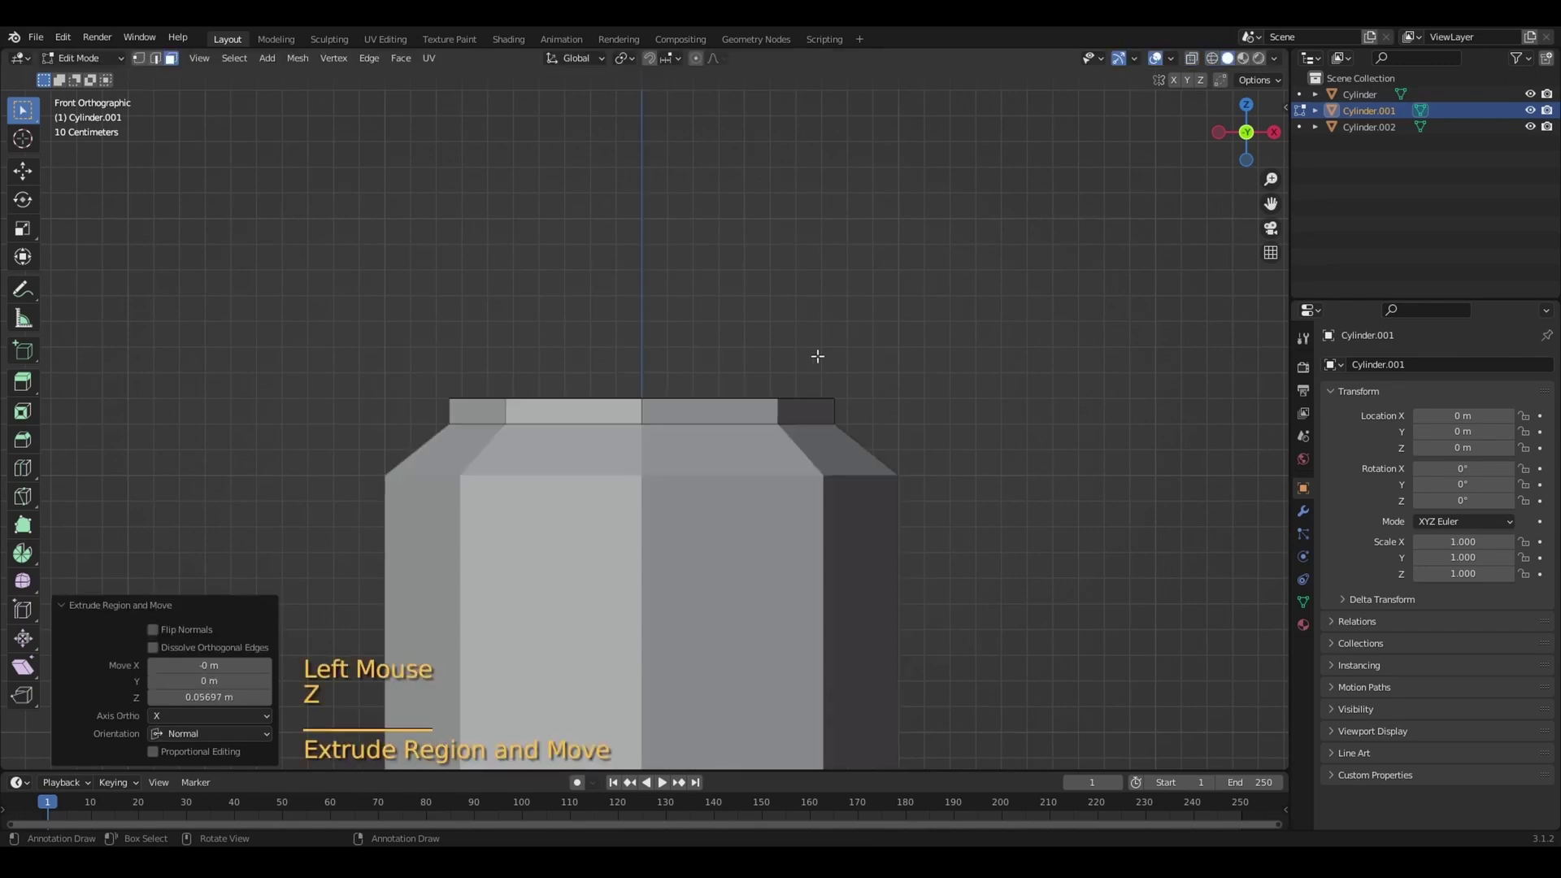
pyautogui.moveTo(818, 352)
pyautogui.mouseDown(button='middle')
pyautogui.moveTo(745, 324)
pyautogui.moveTo(758, 365)
pyautogui.moveTo(773, 181)
pyautogui.mouseUp(button='middle')
pyautogui.scroll(1, 759, 365)
pyautogui.scroll(-2, 773, 181)
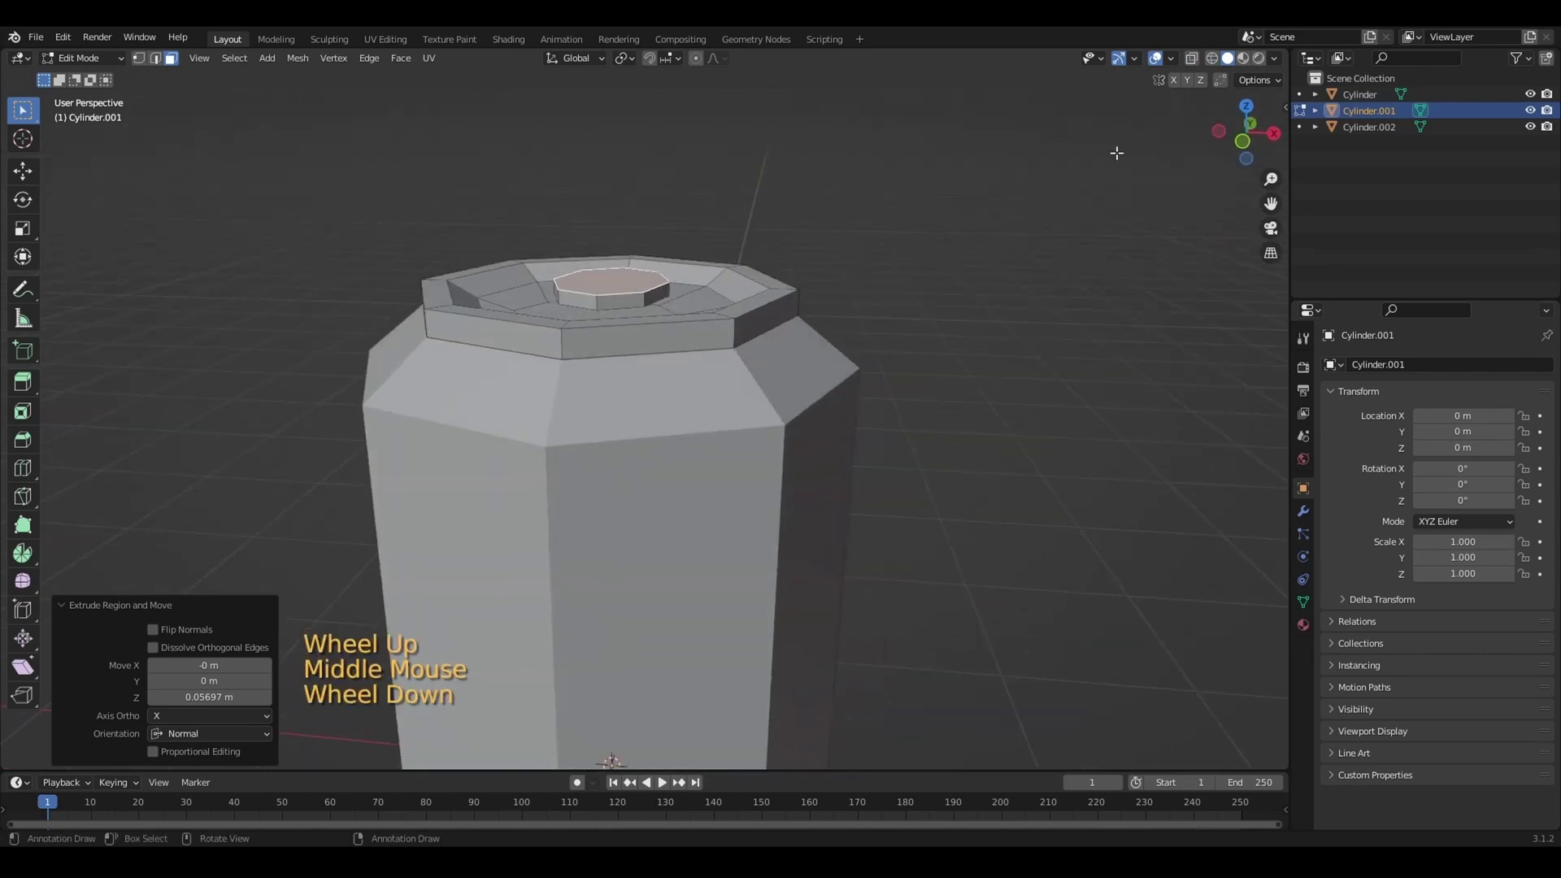
pyautogui.click(1242, 131)
pyautogui.press('z')
pyautogui.scroll(3, 710, 244)
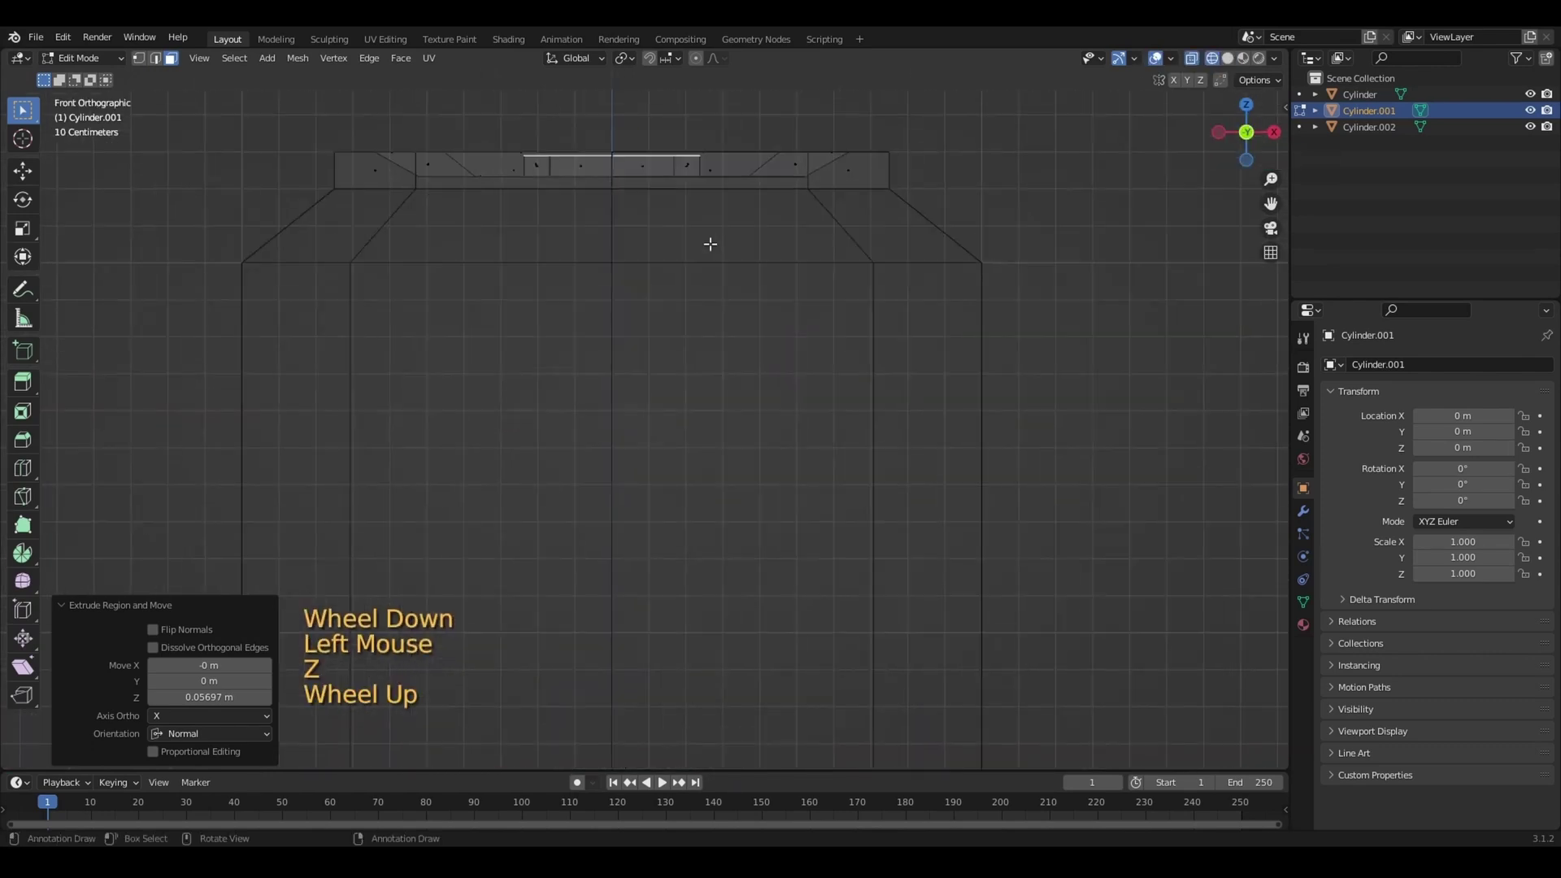
pyautogui.scroll(-1, 585, 251)
pyautogui.press('z')
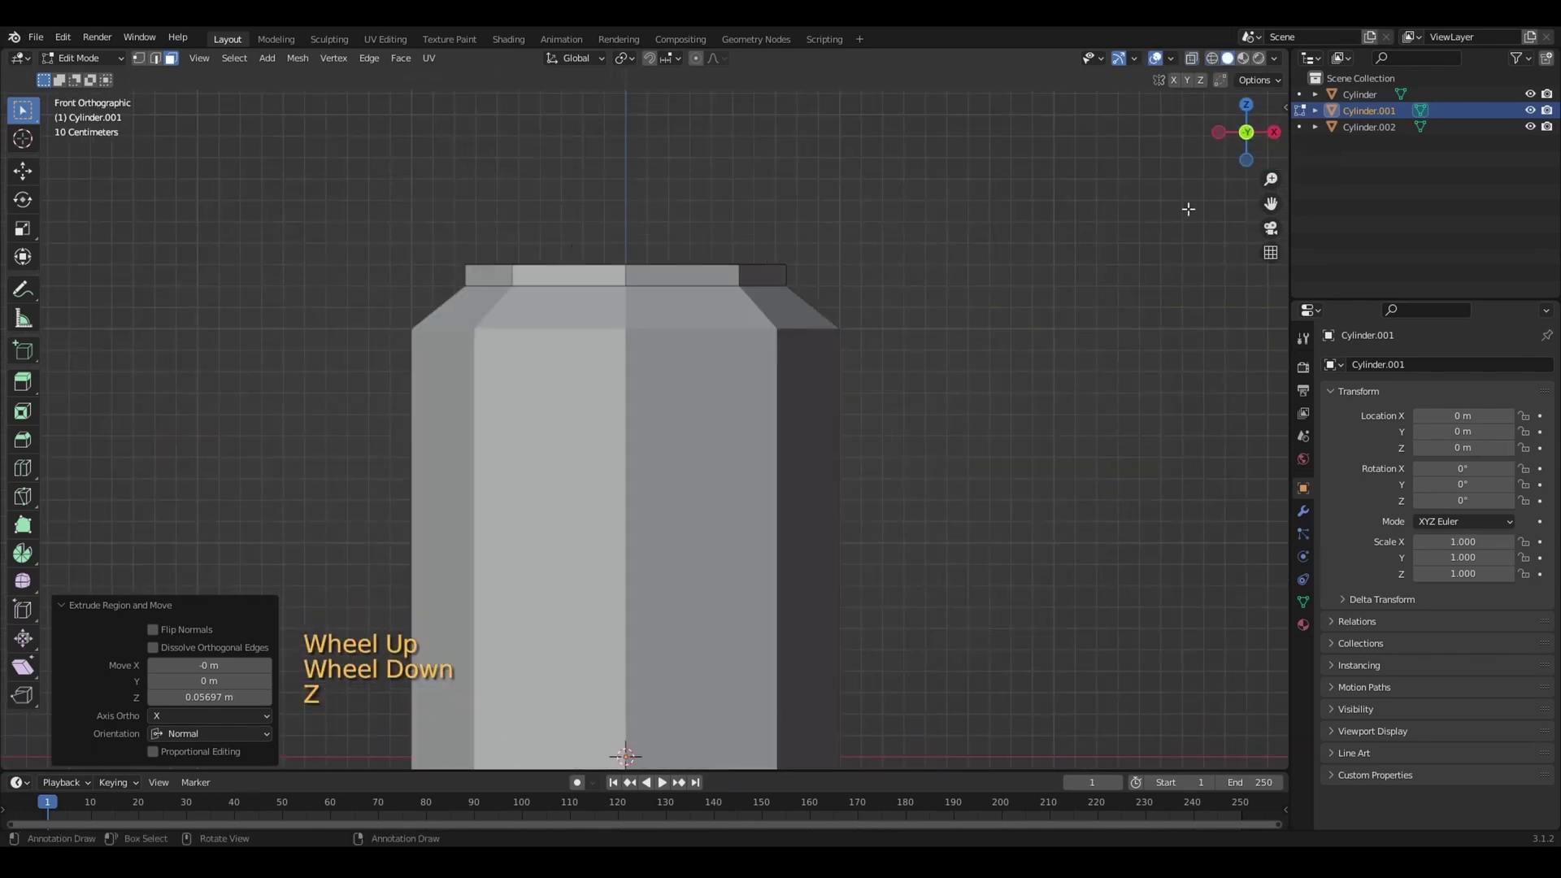
pyautogui.click(1246, 198)
pyautogui.moveTo(780, 342); pyautogui.dragTo(611, 381, button='middle')
pyautogui.scroll(-1, 836, 234)
pyautogui.scroll(1, 837, 233)
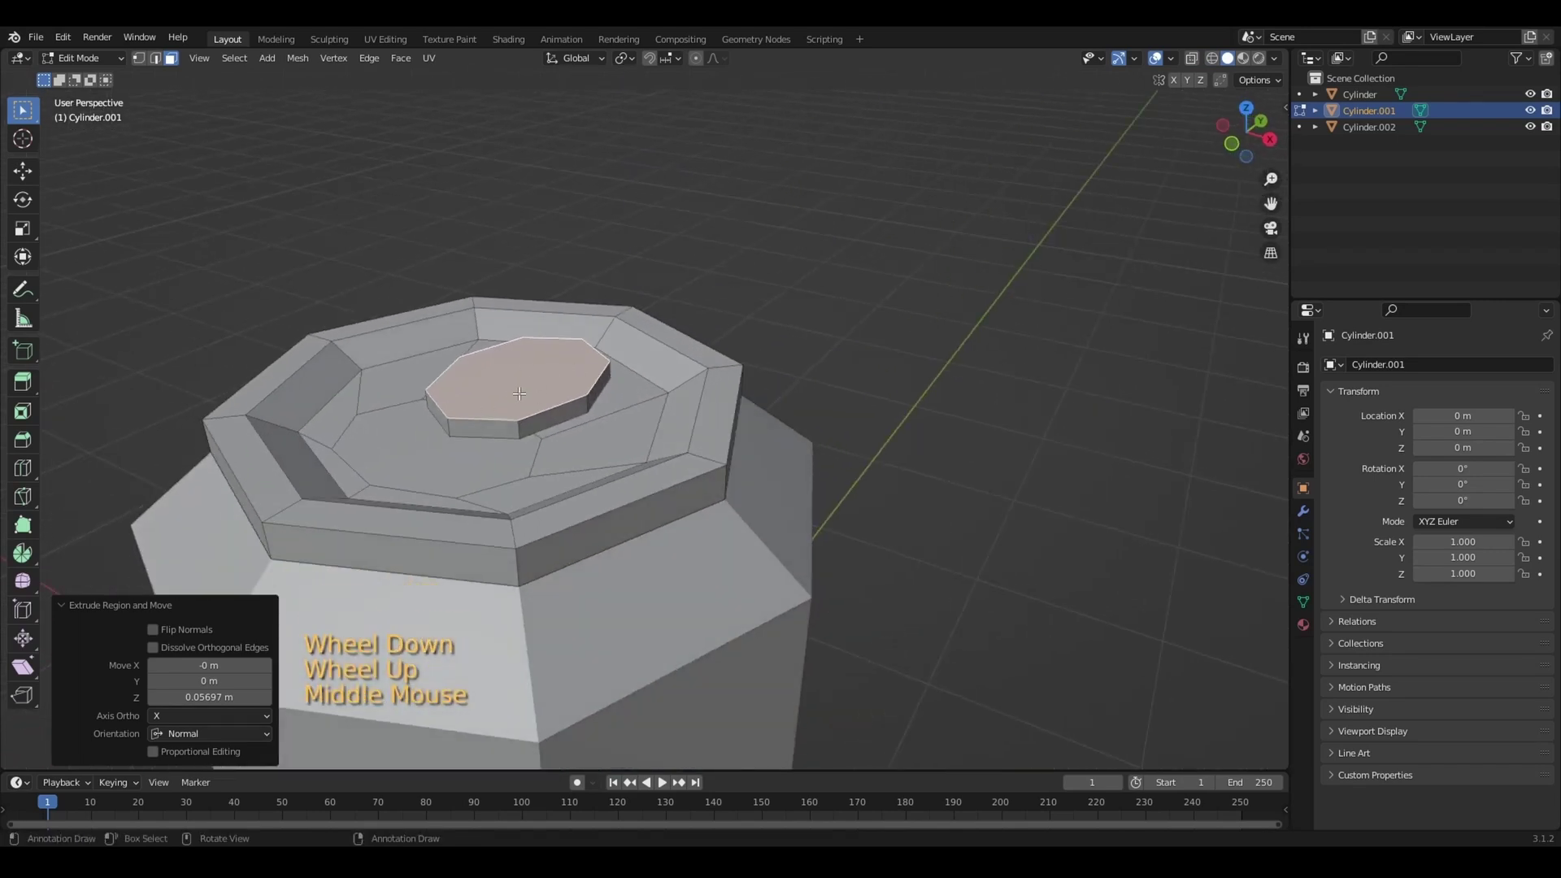
# Select the whole raised tab with L, separate it into Cylinder.003, and return to Object Mode
pyautogui.press('l')
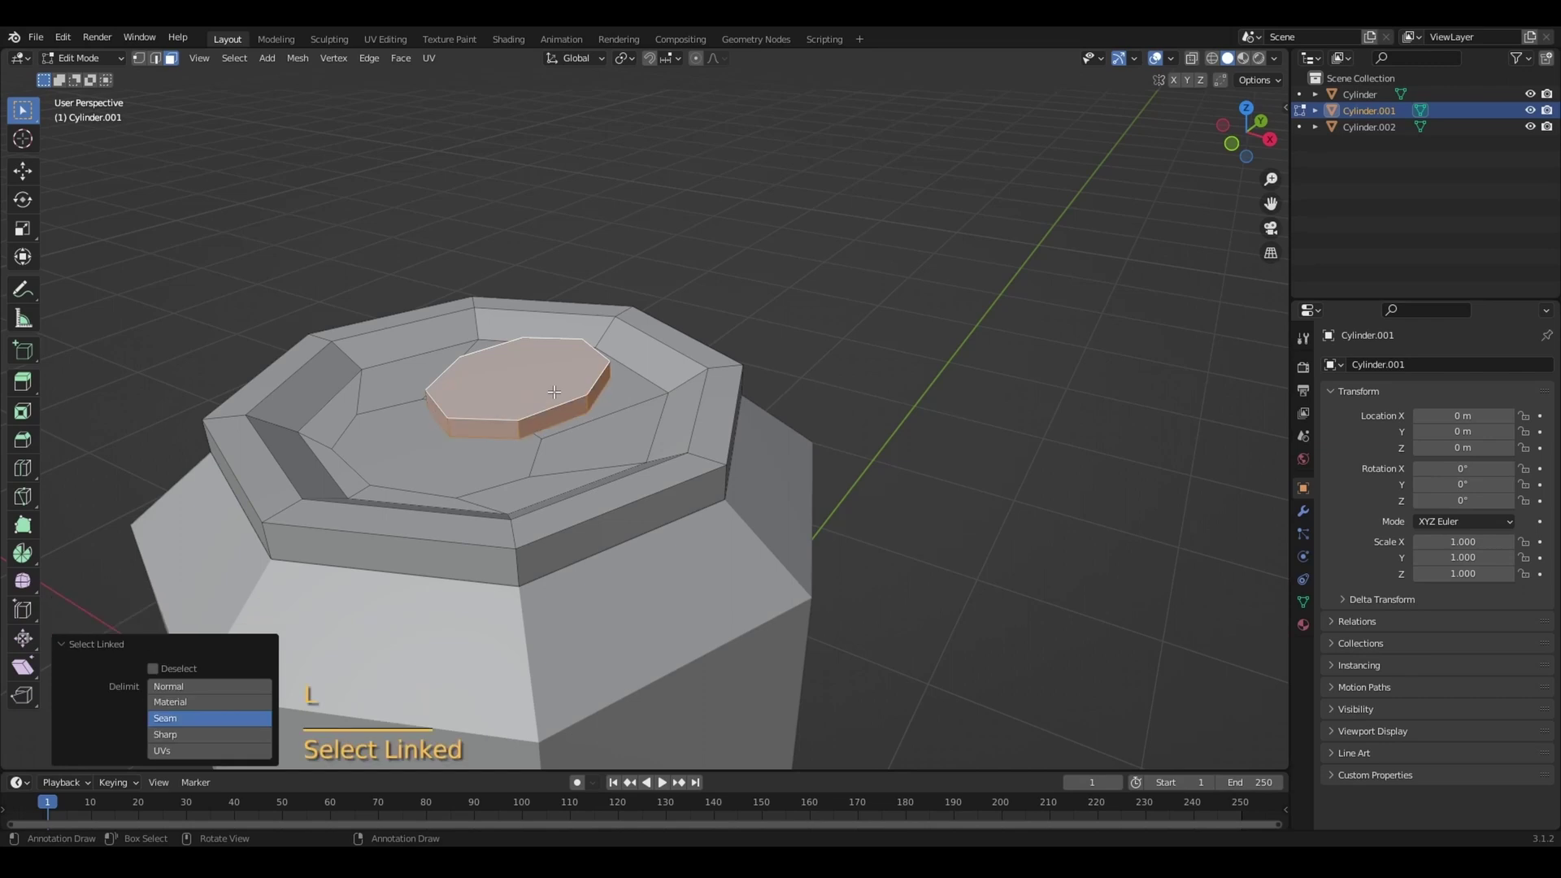
pyautogui.rightClick(554, 392)
pyautogui.moveTo(554, 392)
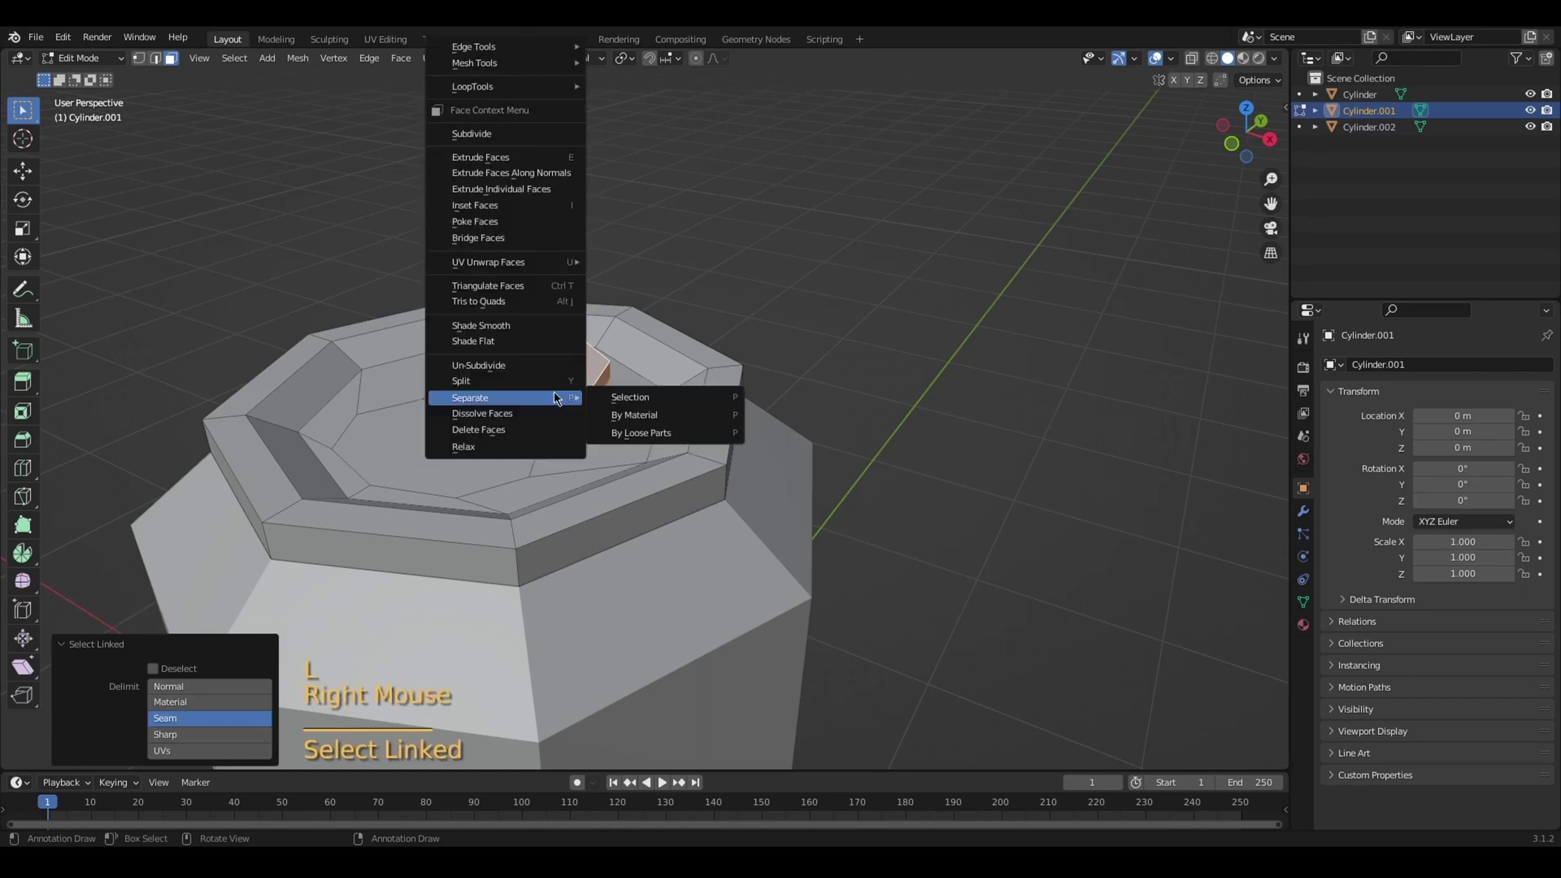
pyautogui.click(648, 399)
pyautogui.click(85, 58)
pyautogui.click(77, 75)
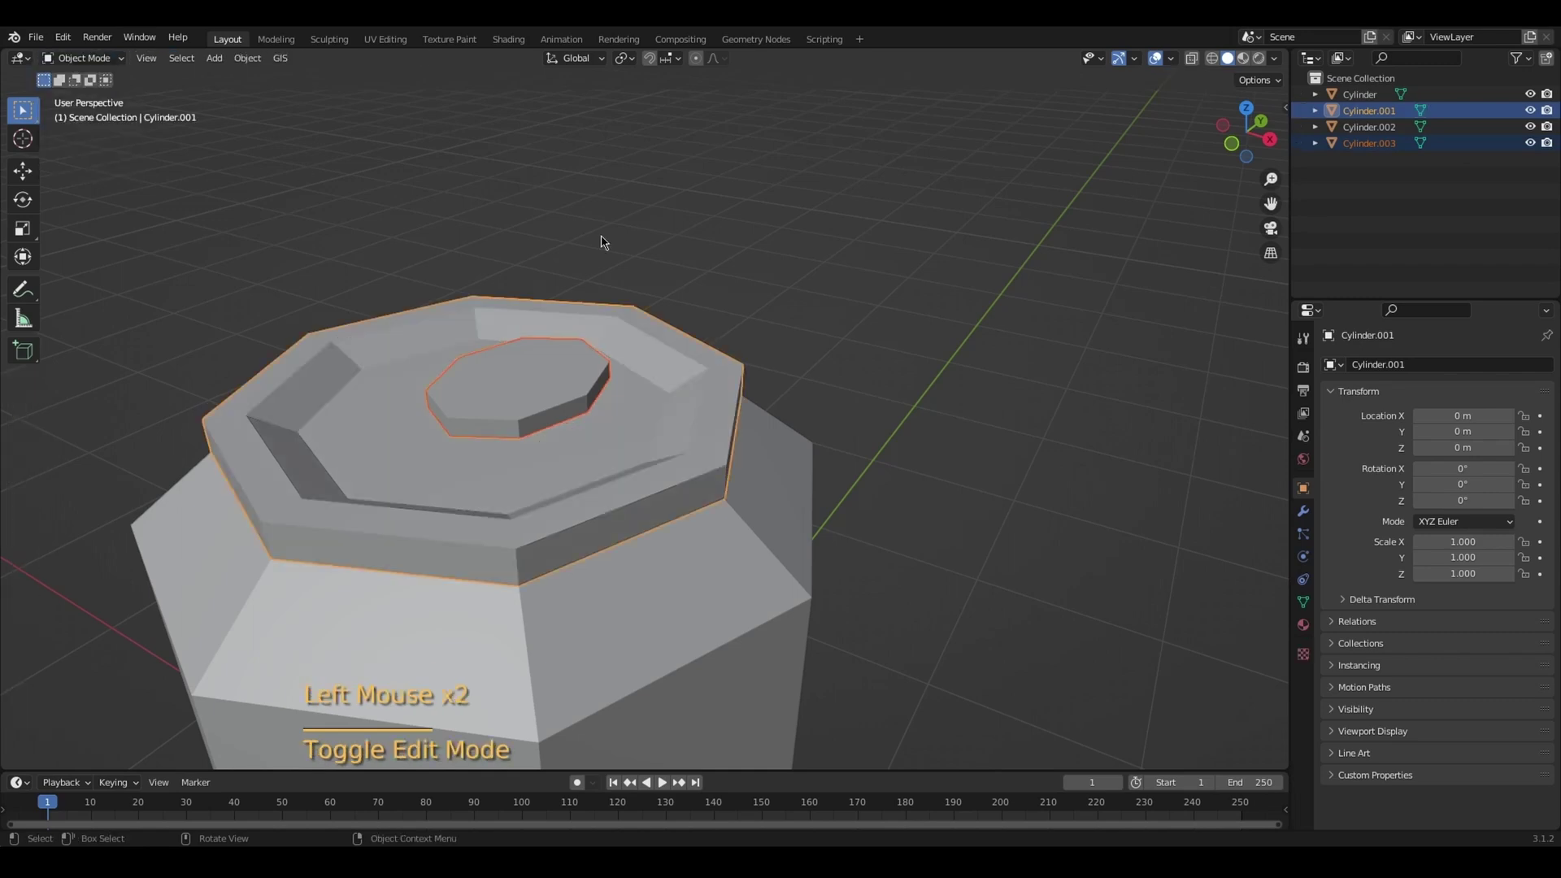
pyautogui.click(602, 237)
pyautogui.scroll(-2, 652, 386)
pyautogui.moveTo(653, 385); pyautogui.dragTo(740, 427, button='middle')
# Select the tab object Cylinder.003 and enter Edit Mode
pyautogui.scroll(-1, 739, 423)
pyautogui.click(622, 436)
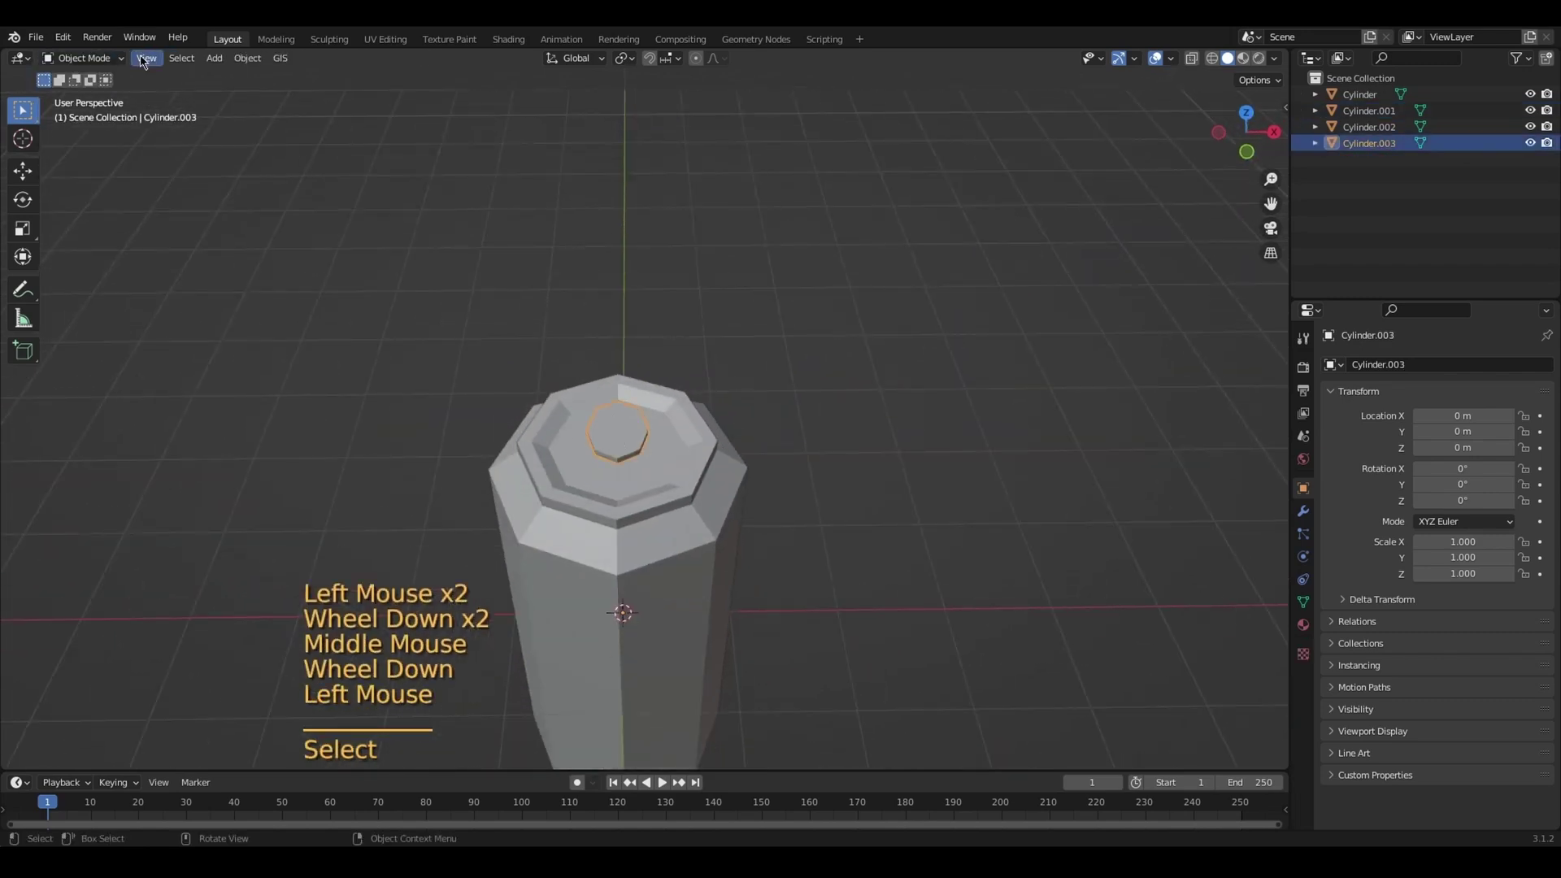
pyautogui.click(85, 58)
pyautogui.click(91, 94)
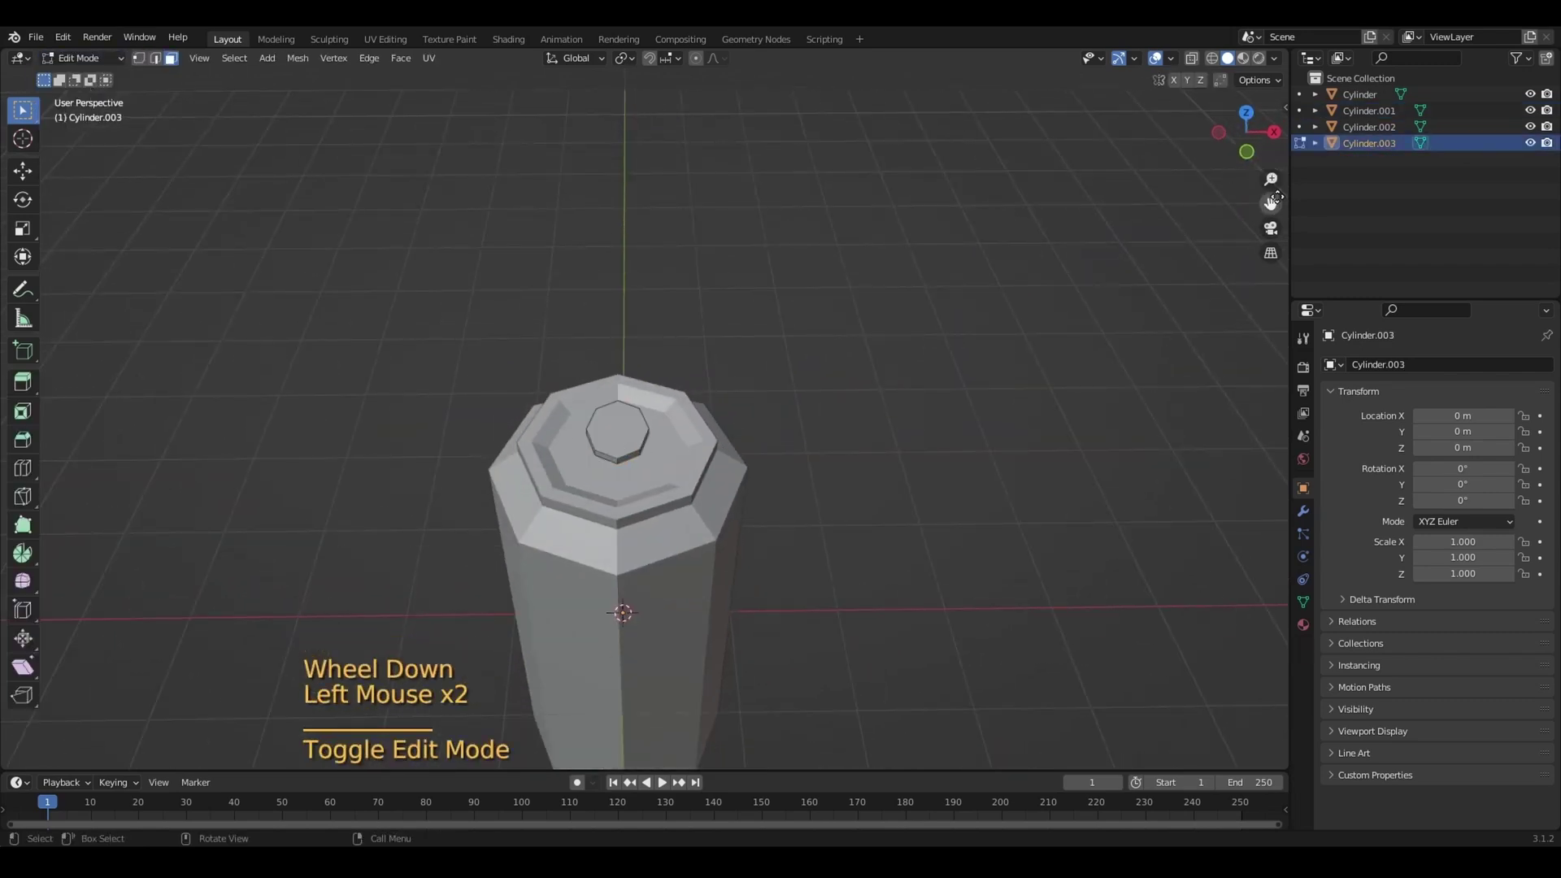
pyautogui.scroll(3, 731, 369)
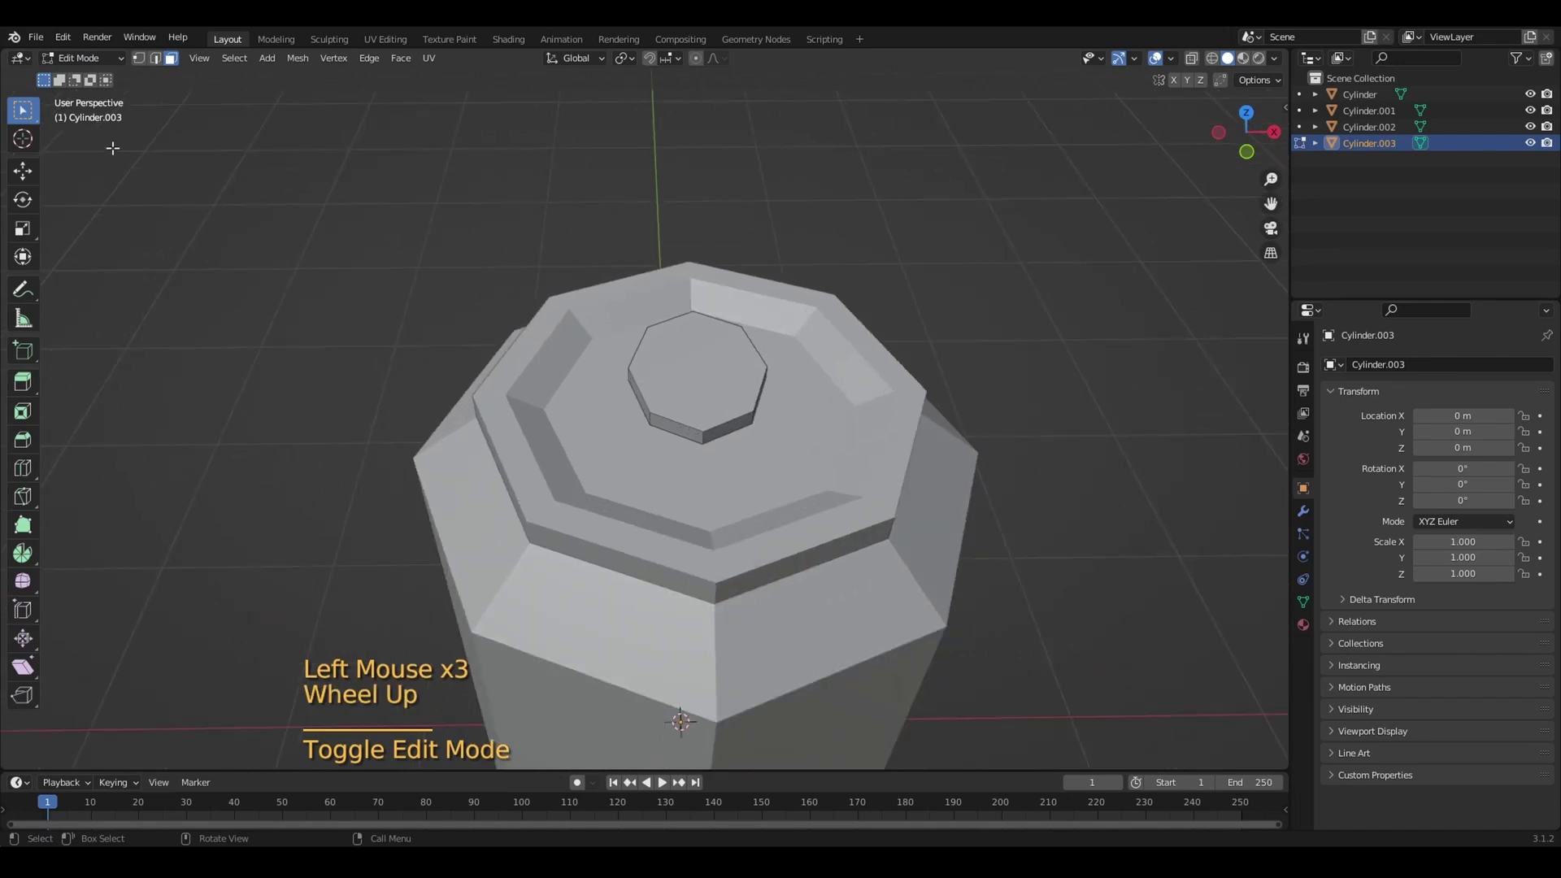
# Join the tab top's left and right corner vertices with a new edge
pyautogui.click(138, 58)
pyautogui.moveTo(642, 350); pyautogui.dragTo(648, 397, button='middle')
pyautogui.click(636, 402)
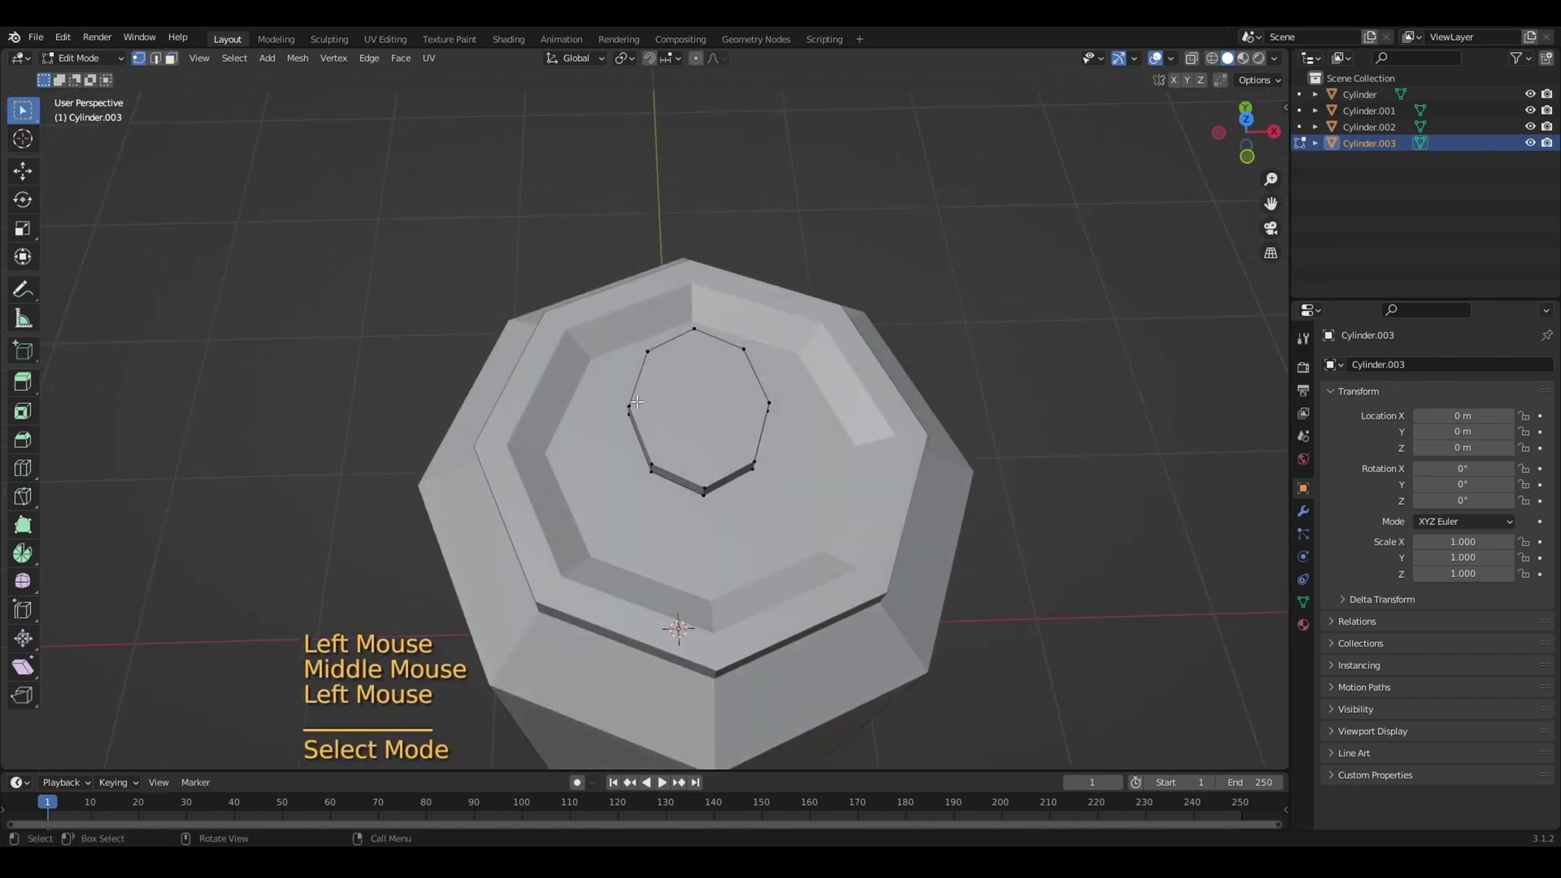
pyautogui.keyDown('shift'); pyautogui.click(768, 403); pyautogui.keyUp('shift')
pyautogui.moveTo(768, 403); pyautogui.dragTo(635, 404, button='middle')
pyautogui.press('j')
# Select both halves of the tab top in face select mode
pyautogui.scroll(-1, 635, 403)
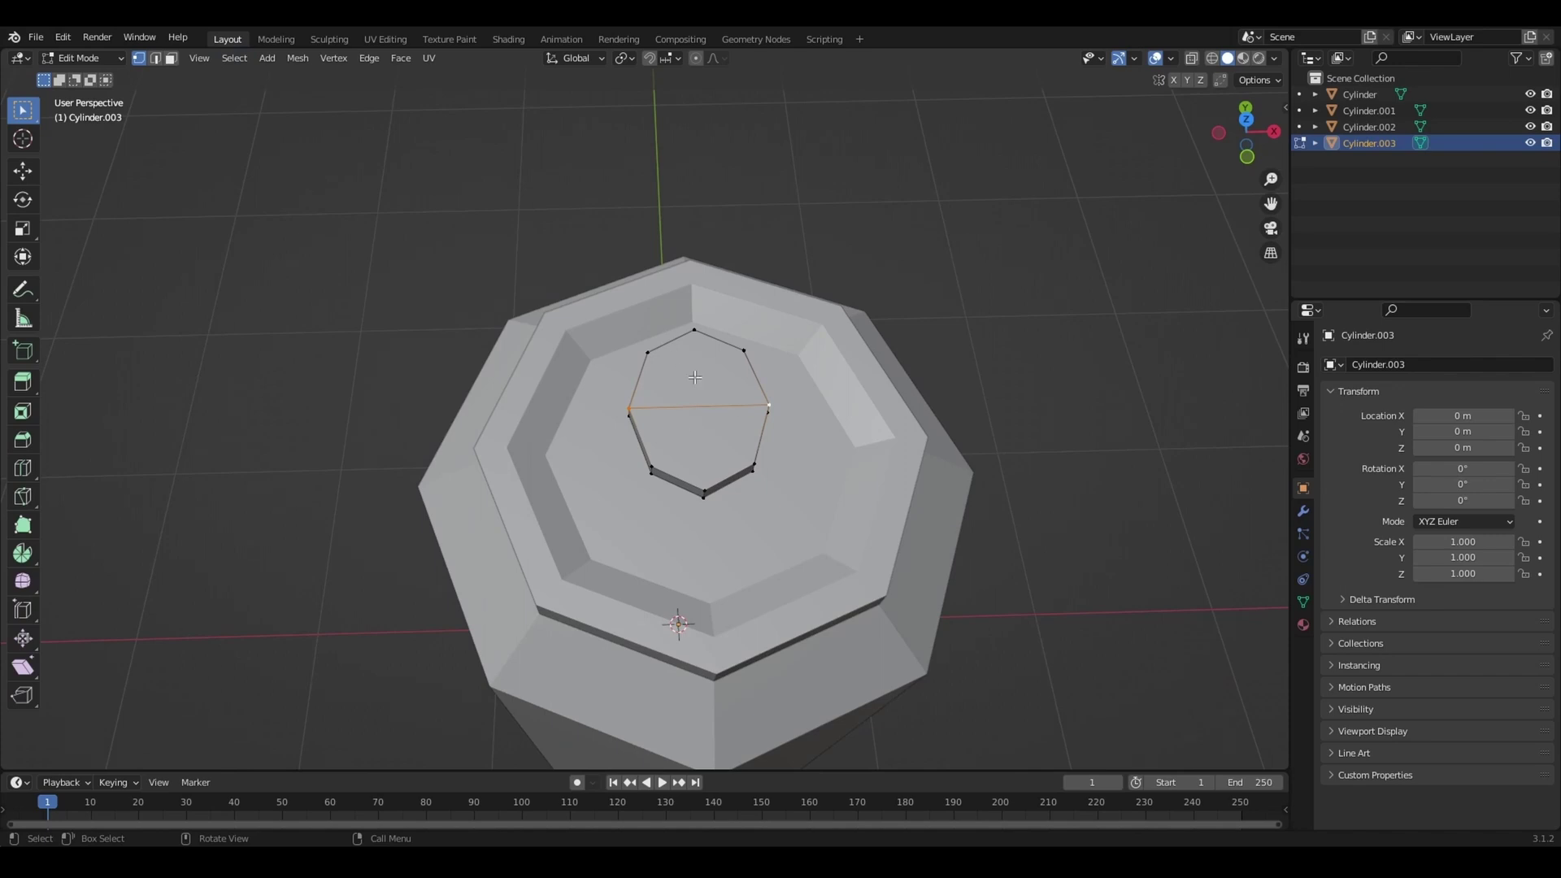
pyautogui.click(171, 58)
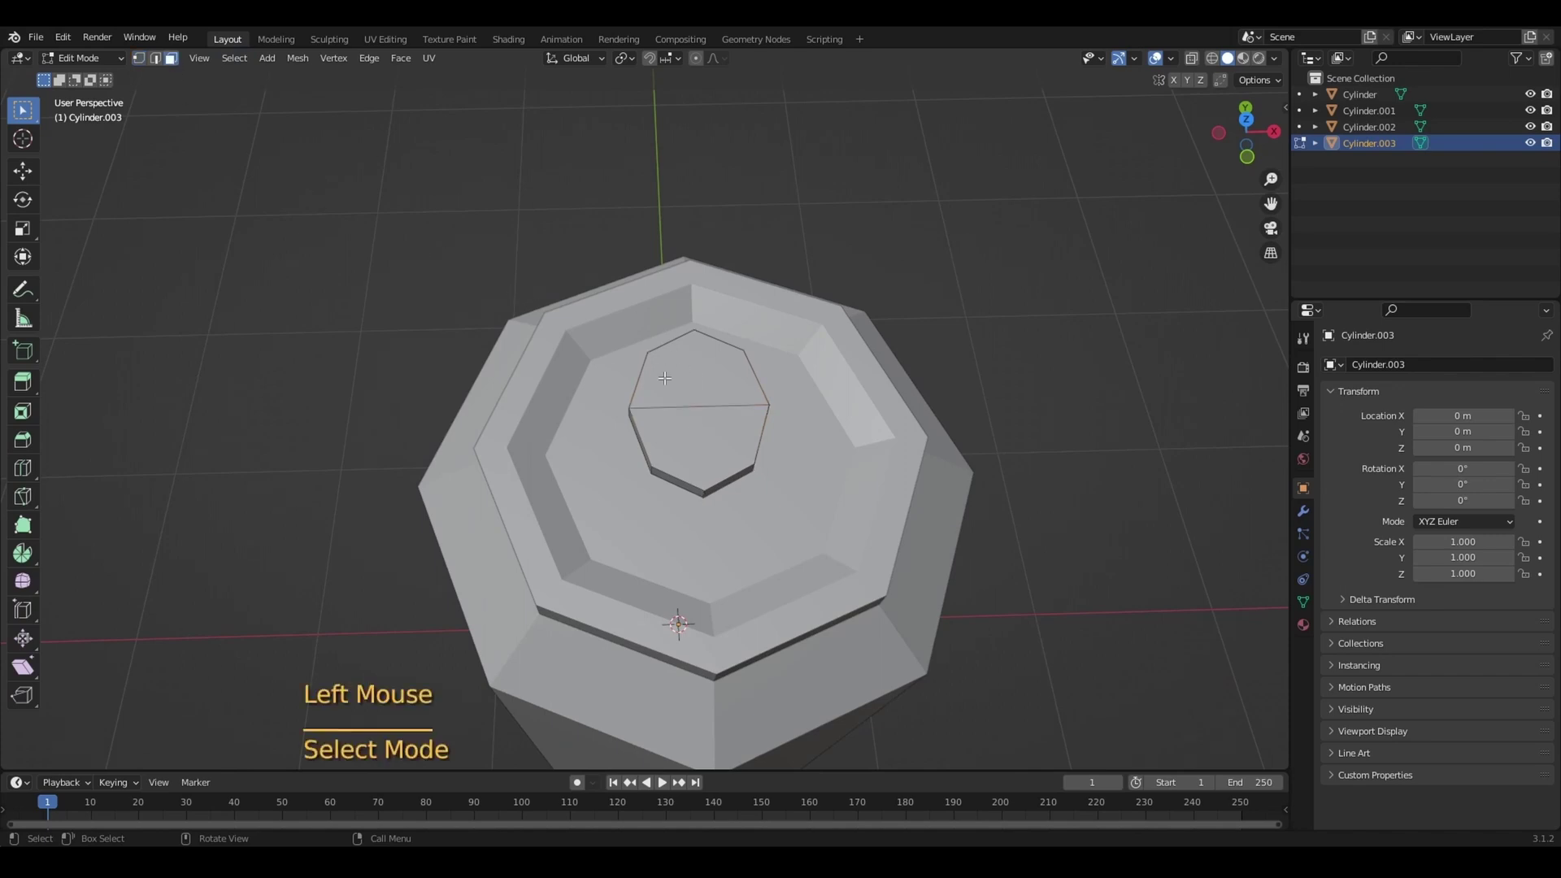
pyautogui.click(672, 421)
pyautogui.keyDown('shift'); pyautogui.click(691, 362); pyautogui.keyUp('shift')
# Inset both tab halves individually by 0.0468 m, then view from the front
pyautogui.press('i')
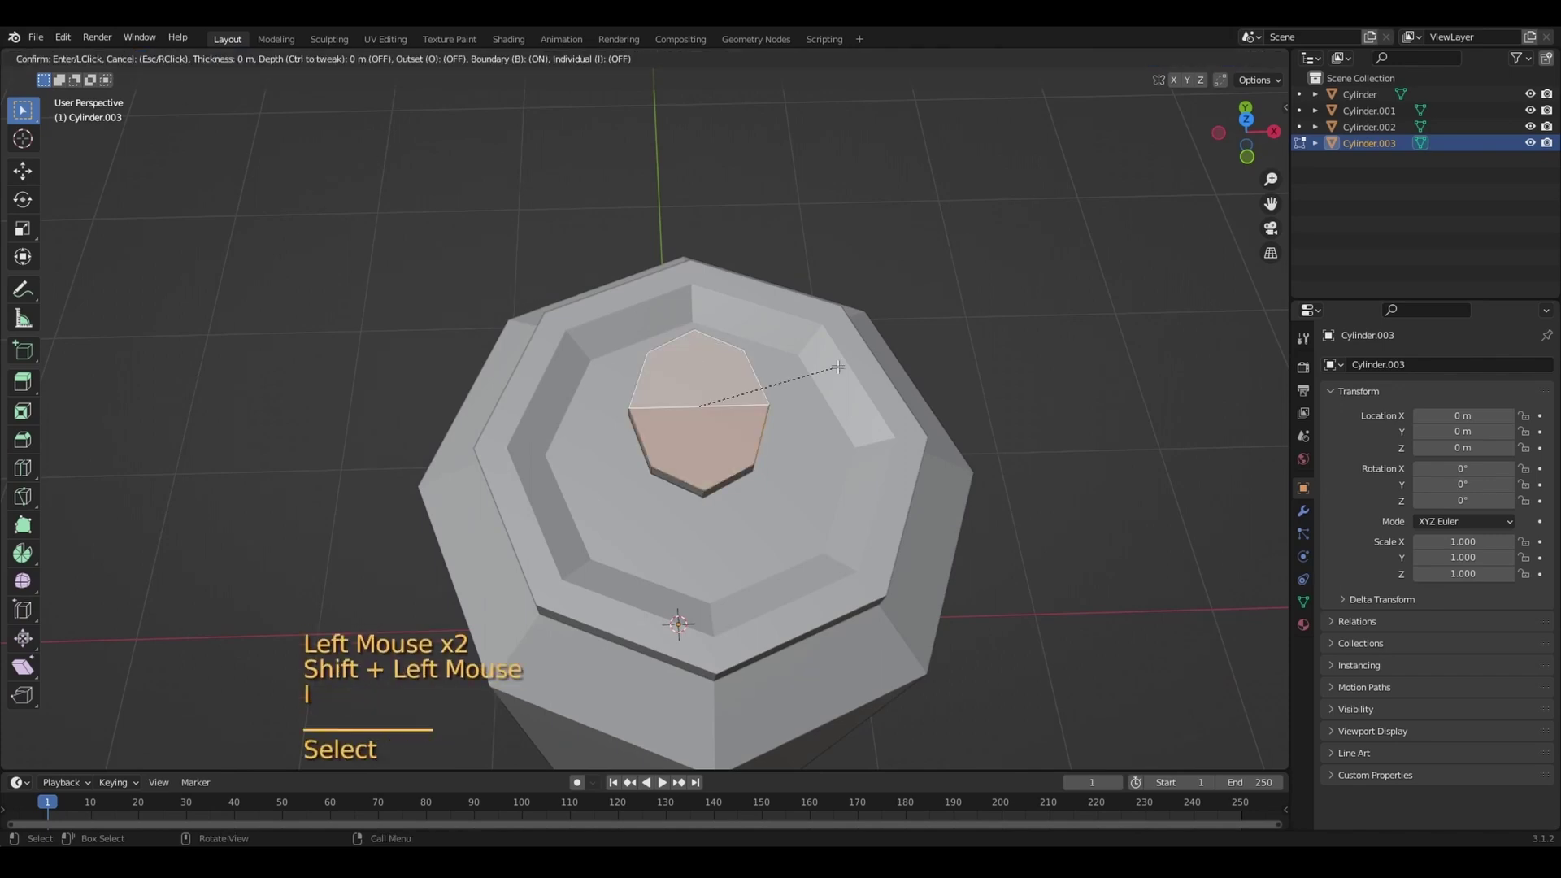
pyautogui.press('i')
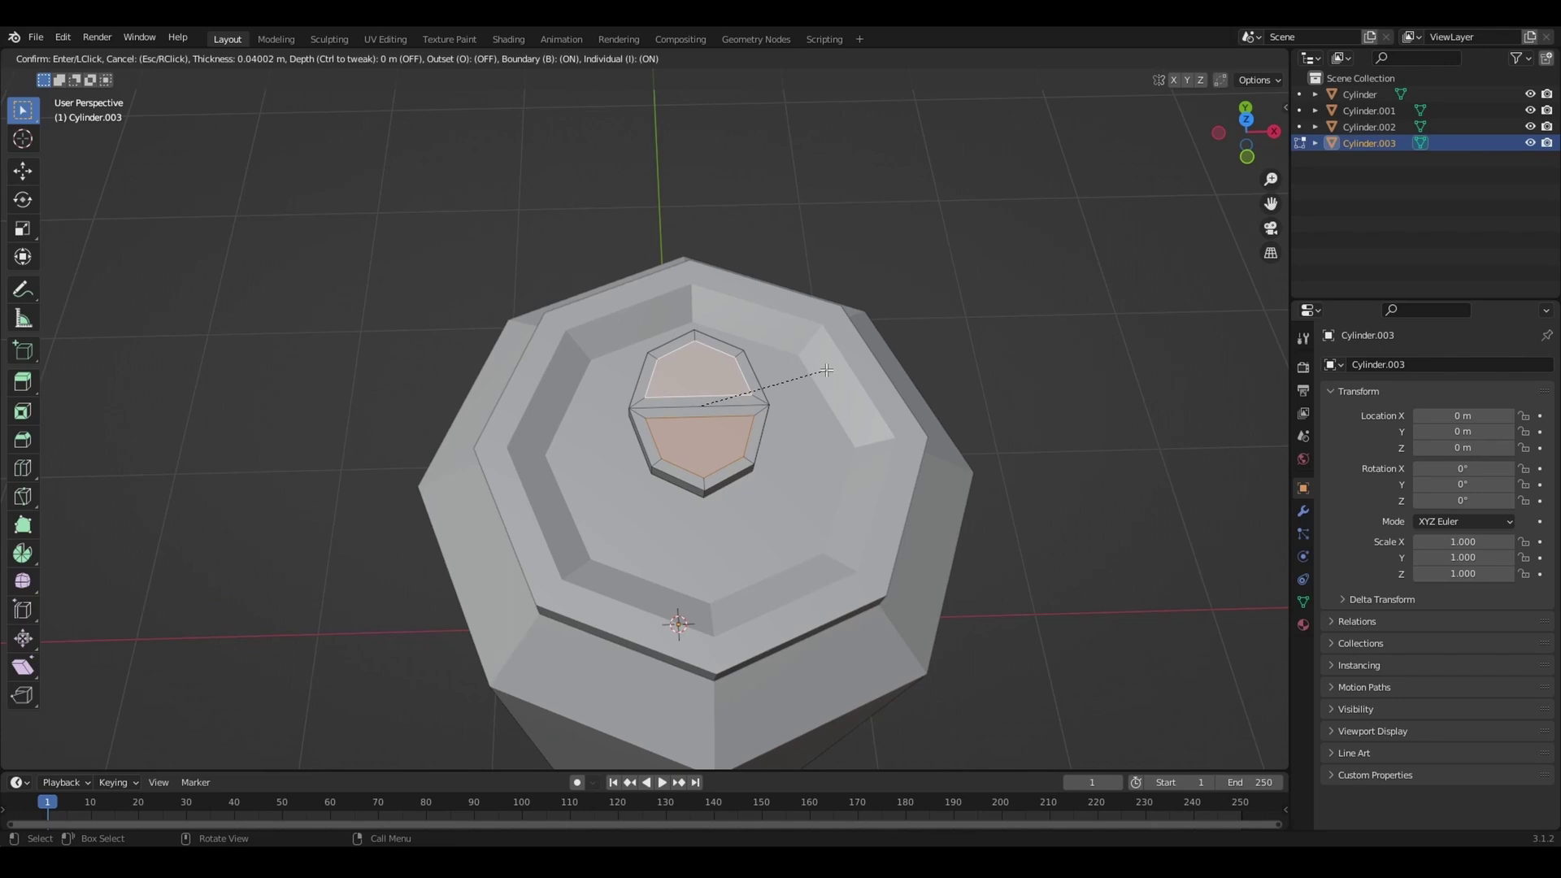
pyautogui.click(826, 370)
pyautogui.moveTo(826, 371); pyautogui.dragTo(911, 325, button='middle')
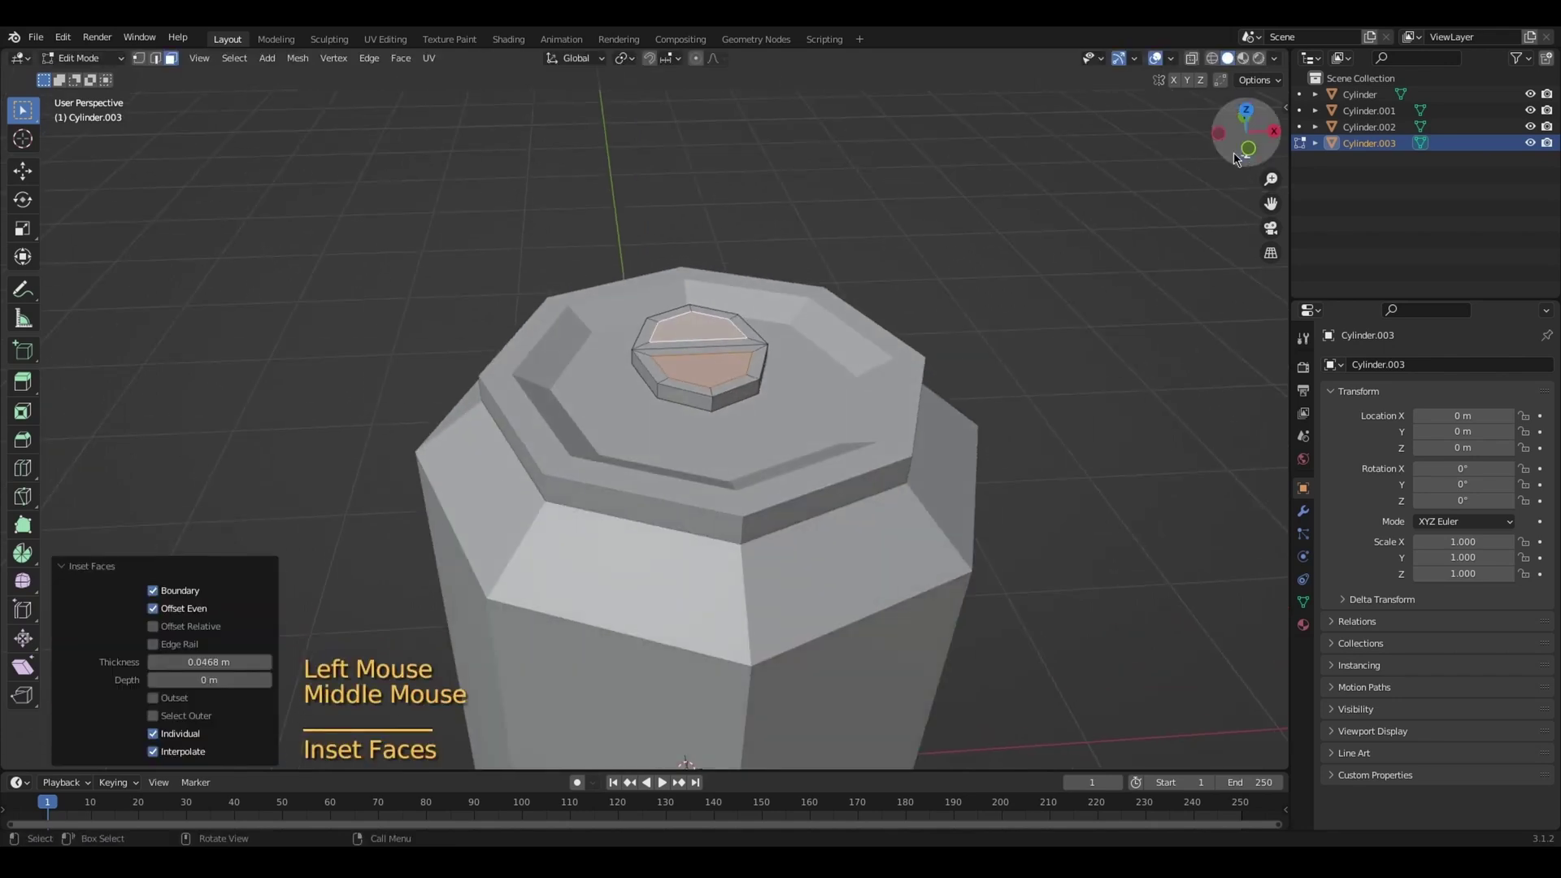
pyautogui.click(1233, 153)
pyautogui.moveTo(1271, 203); pyautogui.dragTo(1226, 289)
# Extrude the inset faces about 0.042 m downward in wireframe, then return to solid shading
pyautogui.press('z')
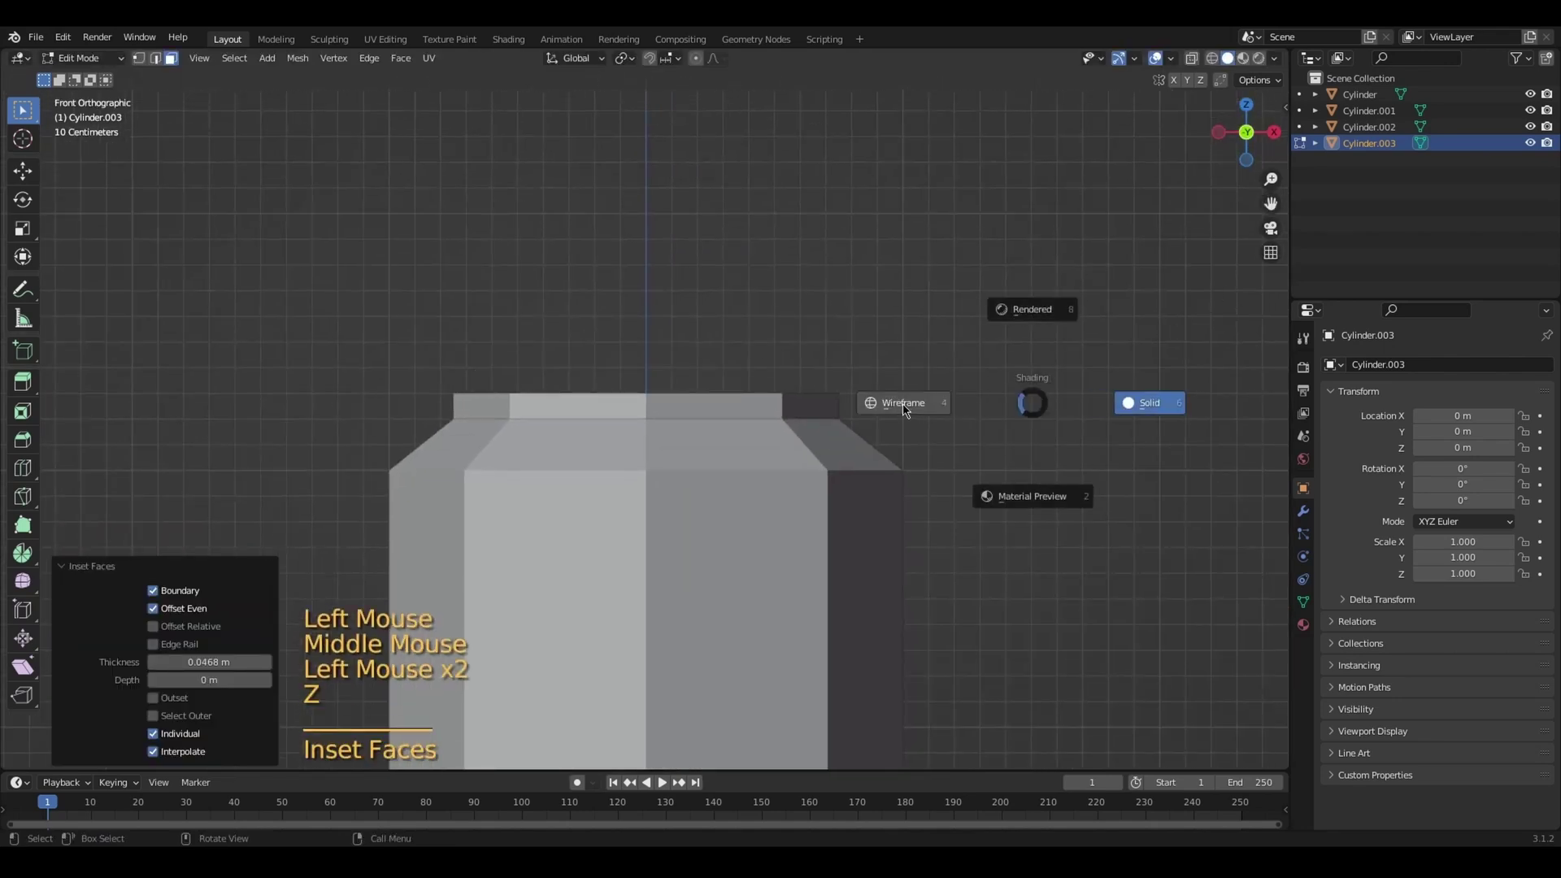
pyautogui.click(900, 403)
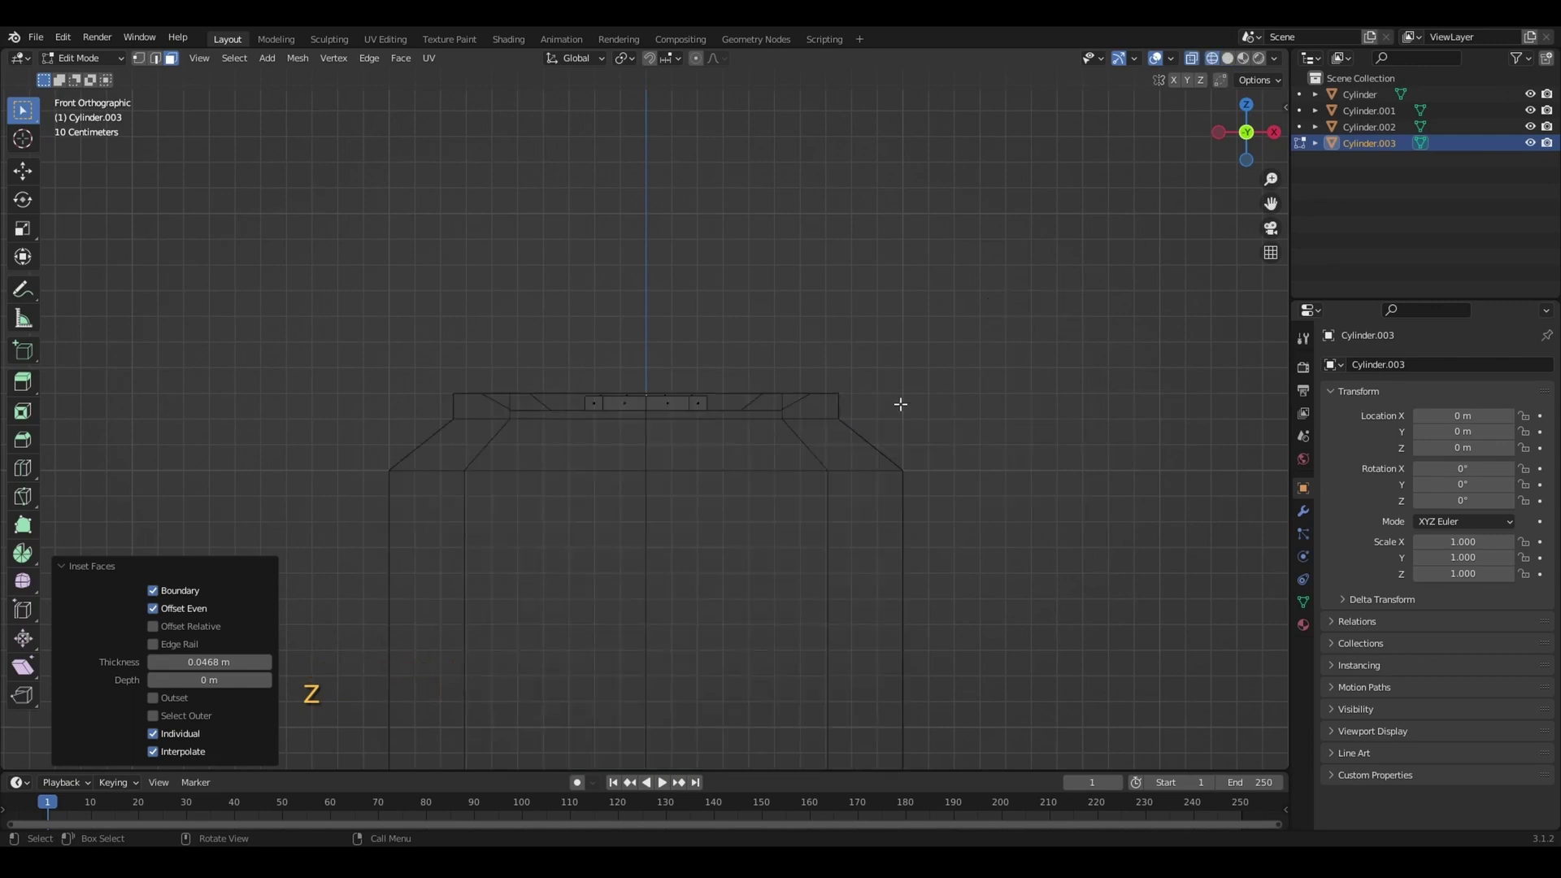
pyautogui.scroll(1, 790, 327)
pyautogui.press('e')
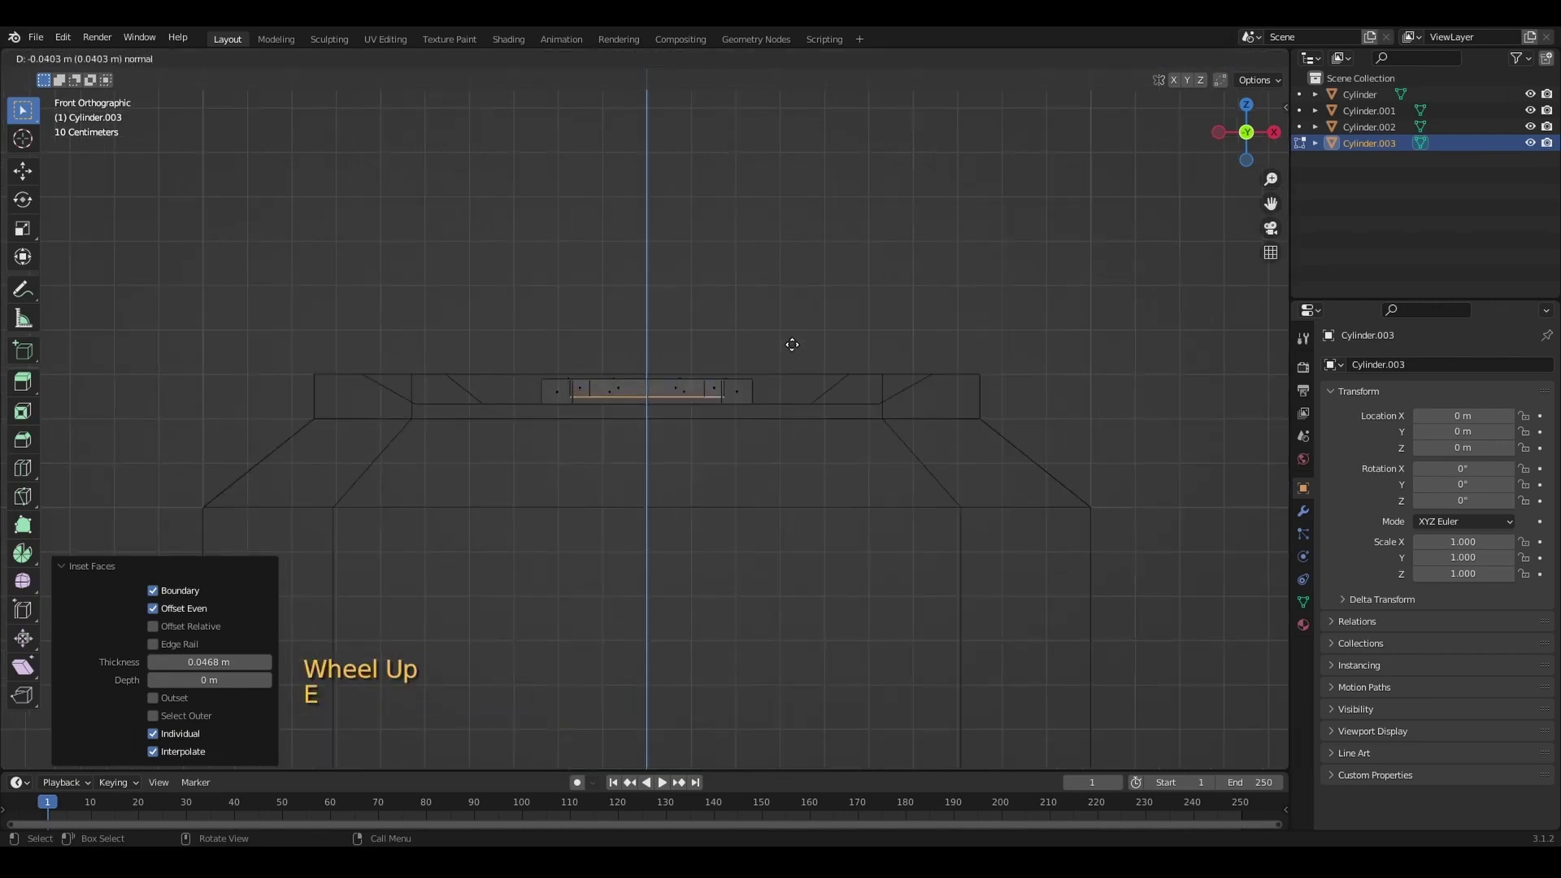
pyautogui.click(794, 345)
pyautogui.press('z')
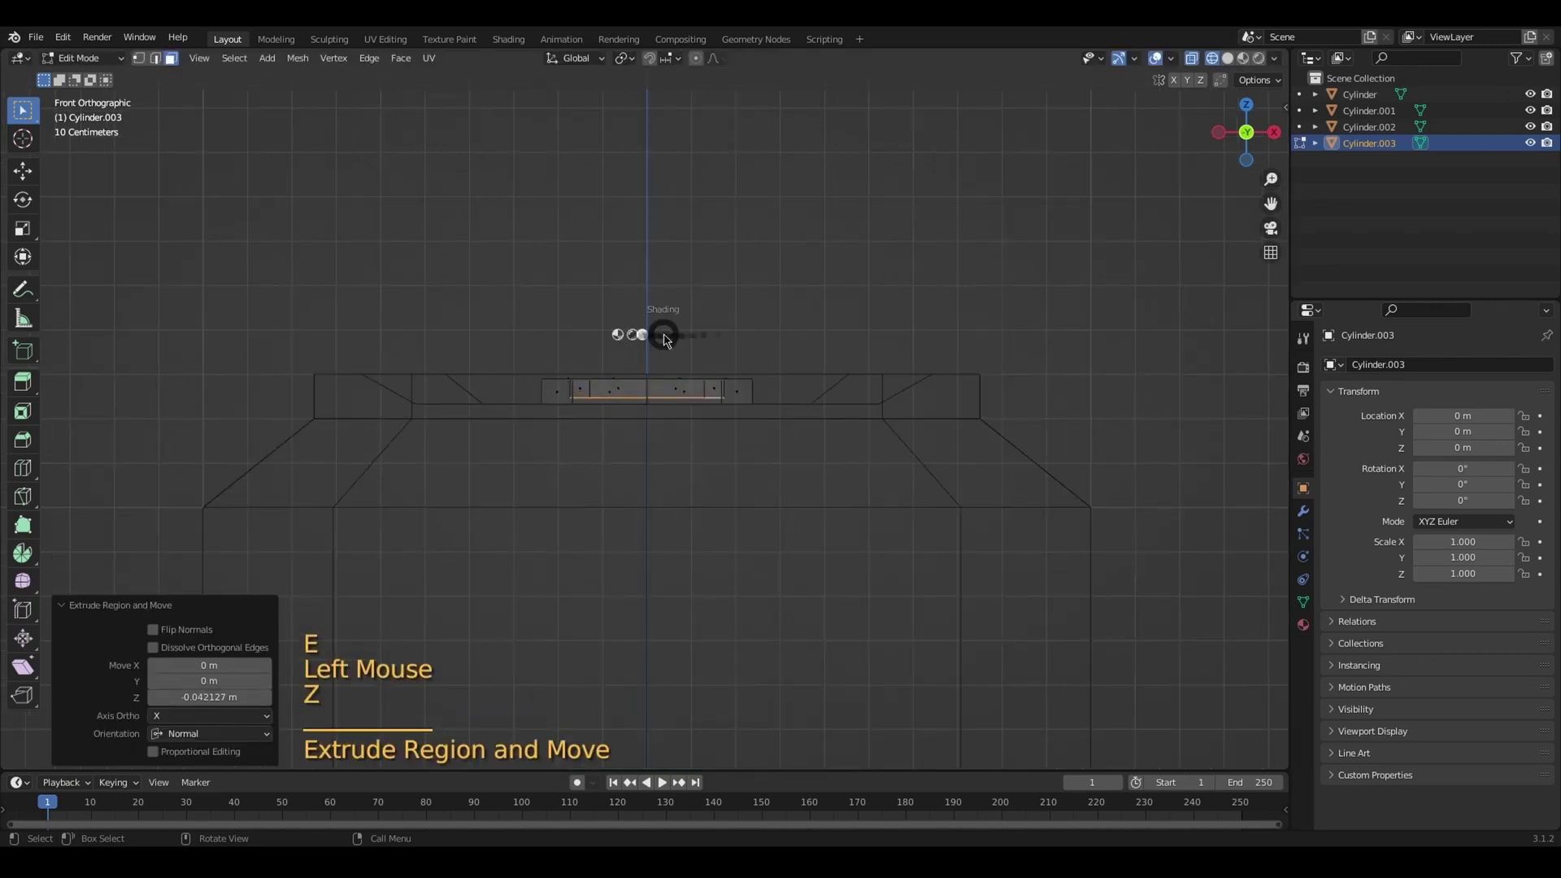
pyautogui.moveTo(842, 281); pyautogui.dragTo(755, 314, button='middle')
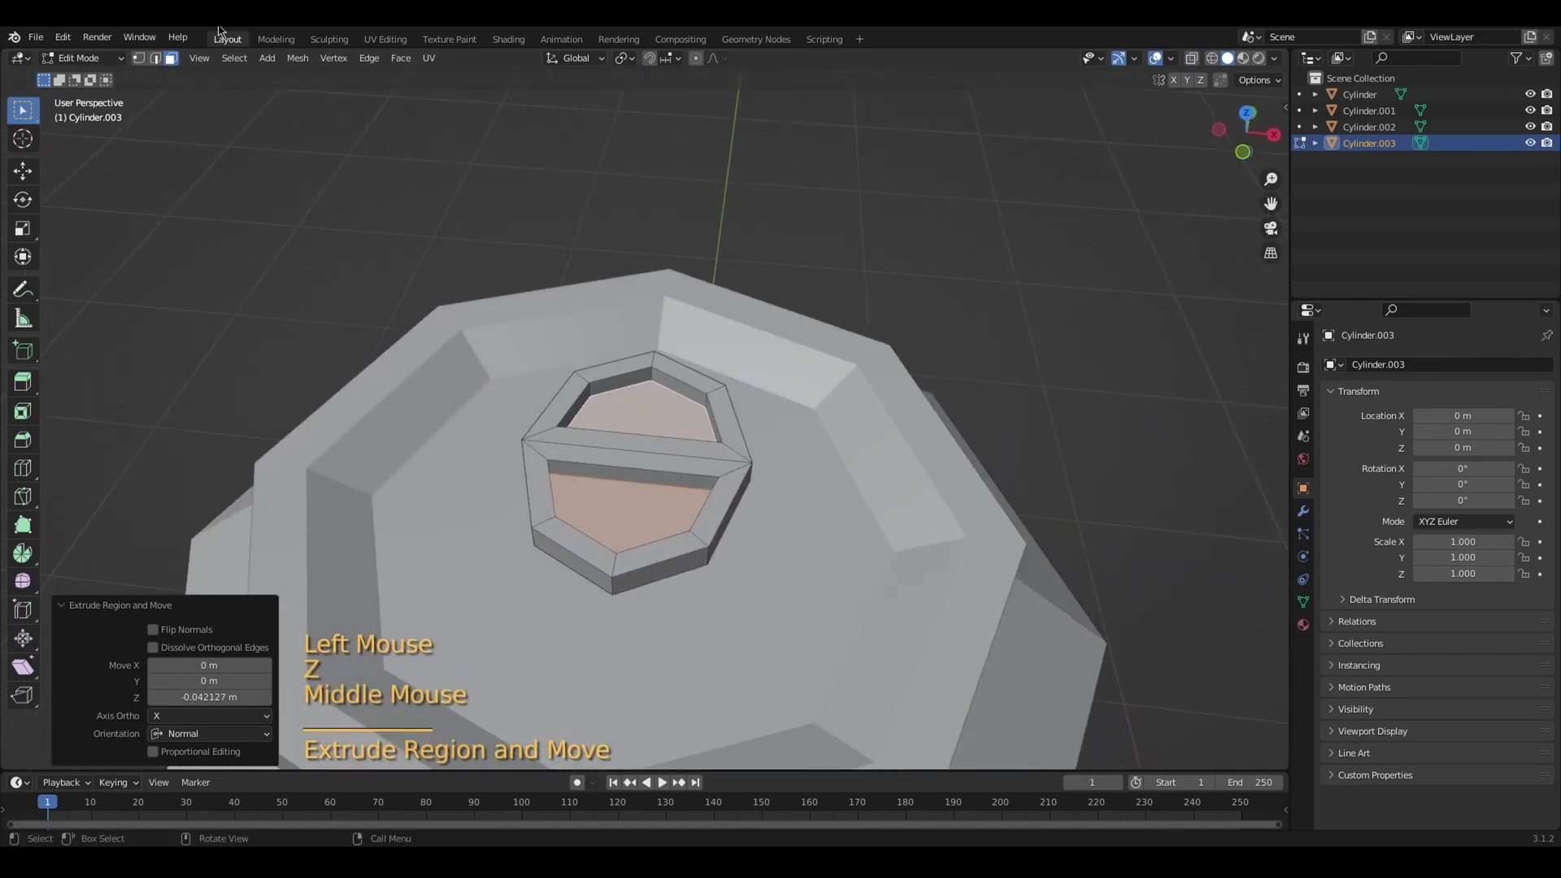
# In edge select mode, select the edges where the crossbar meets the ring
pyautogui.click(154, 58)
pyautogui.moveTo(488, 391); pyautogui.dragTo(882, 351, button='middle')
pyautogui.click(504, 398)
pyautogui.keyDown('shift'); pyautogui.click(813, 382); pyautogui.keyUp('shift')
pyautogui.keyDown('shift'); pyautogui.click(650, 339); pyautogui.keyUp('shift')
pyautogui.moveTo(650, 339); pyautogui.dragTo(648, 340, button='middle')
# Bevel the crossbar joint edges 0.0696 m with 2 segments and Clamp Overlap enabled
pyautogui.keyDown('shift'); pyautogui.click(648, 339); pyautogui.keyUp('shift')
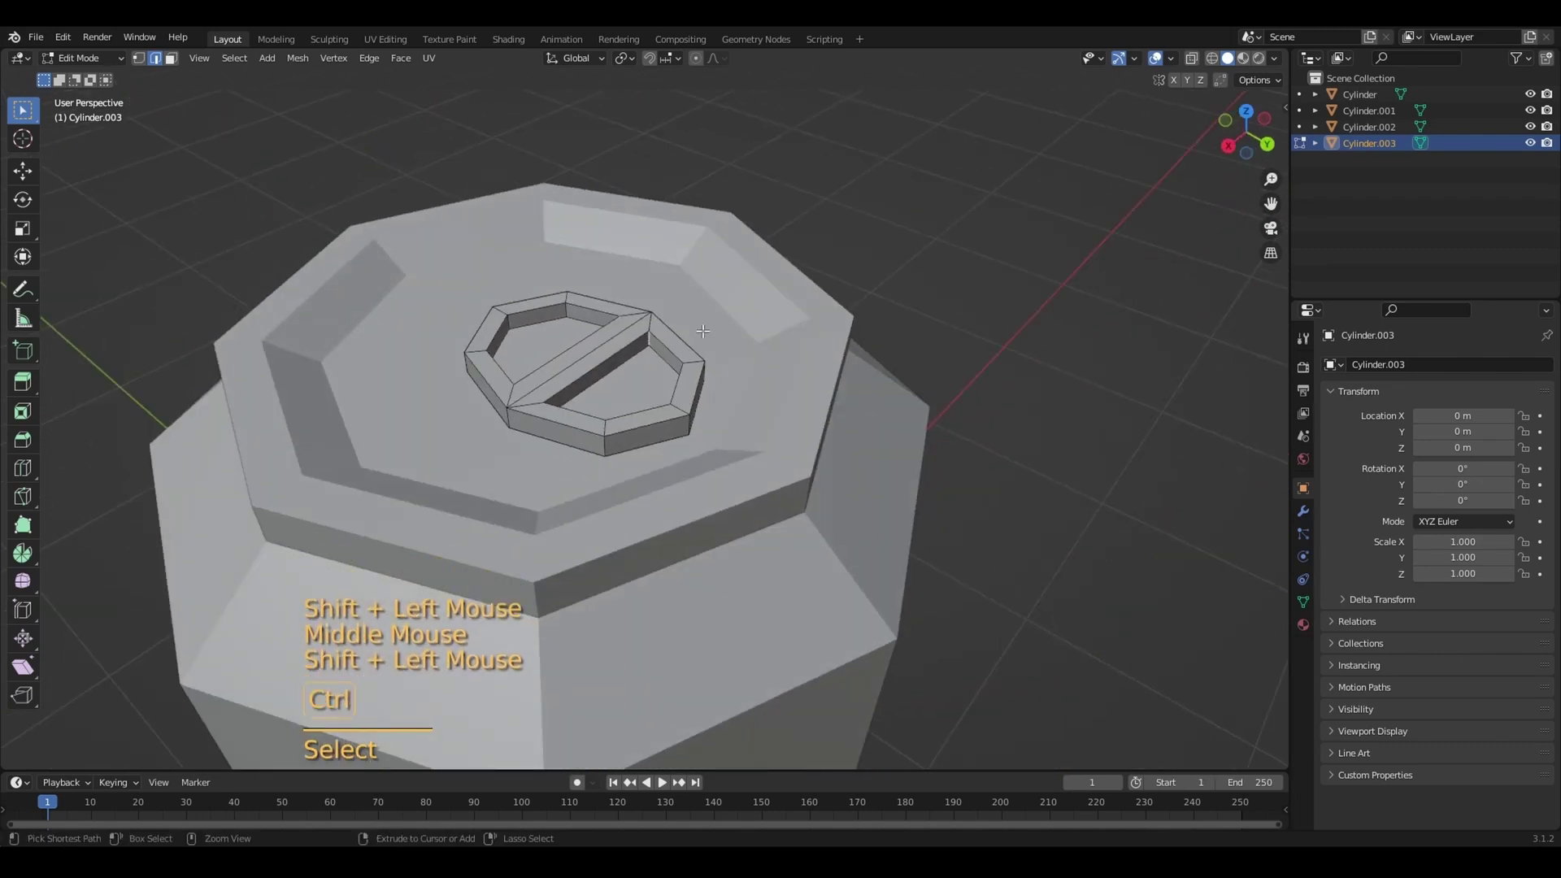
pyautogui.hotkey('ctrl', 'b')
pyautogui.moveTo(726, 324)
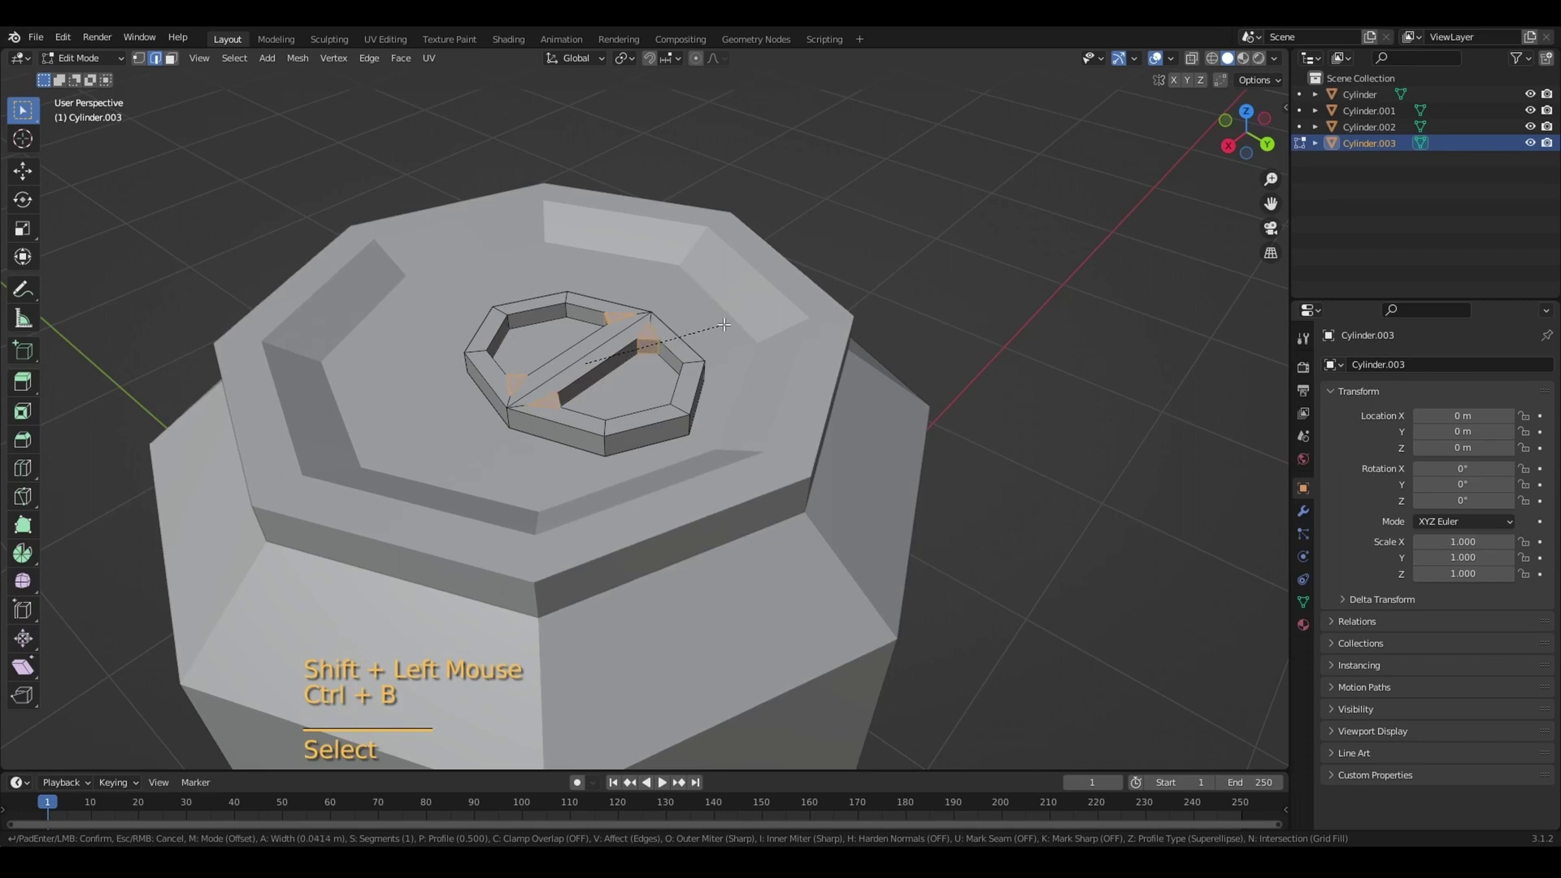
pyautogui.click(726, 324)
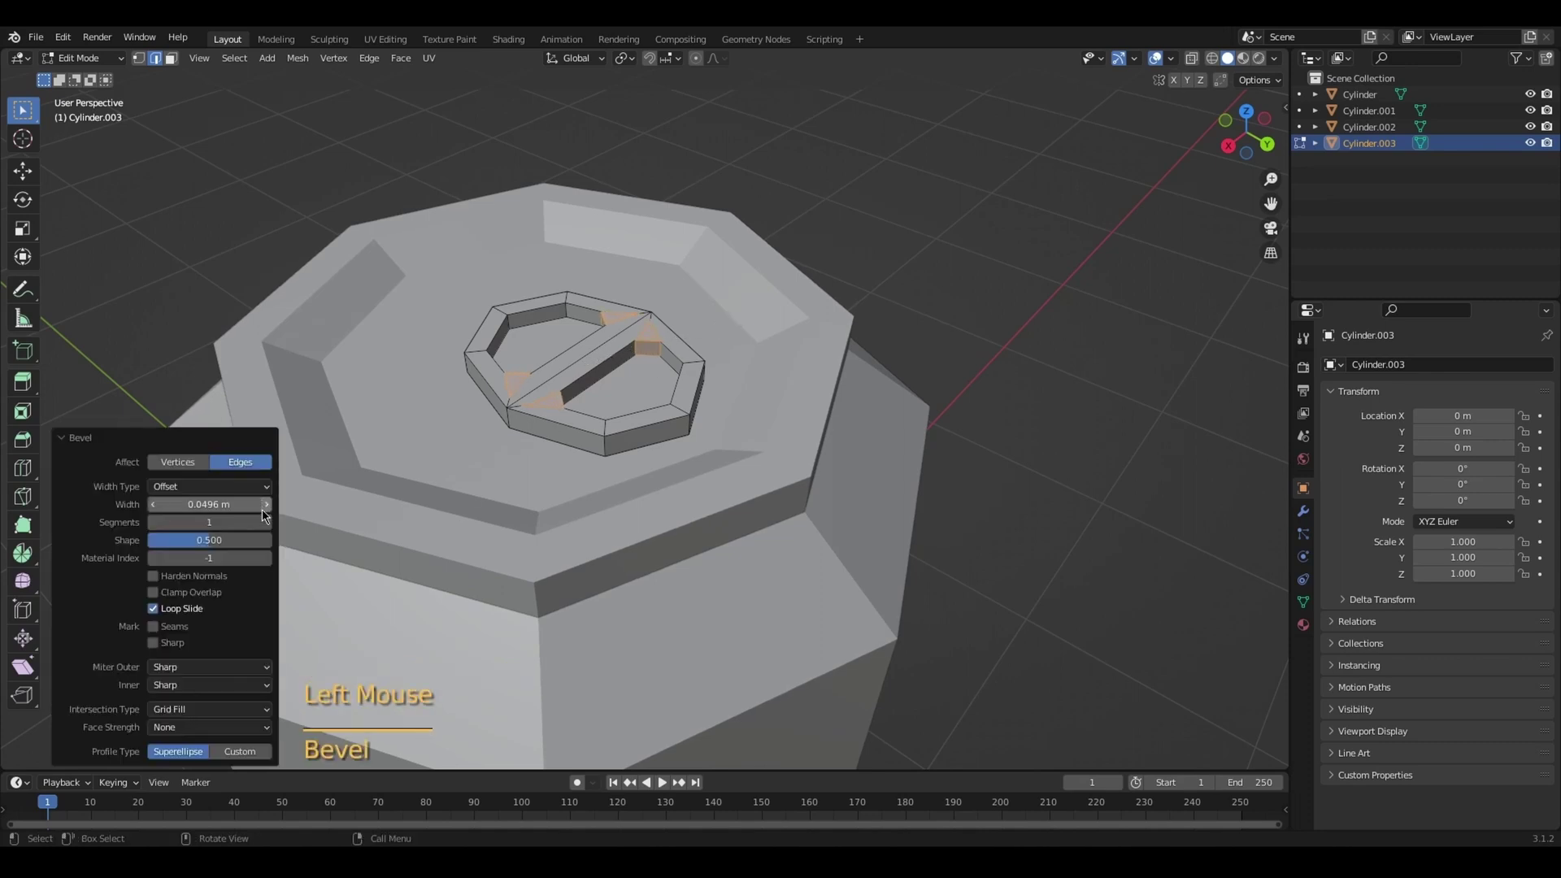
pyautogui.moveTo(244, 512); pyautogui.dragTo(203, 552, button='middle')
pyautogui.click(178, 595)
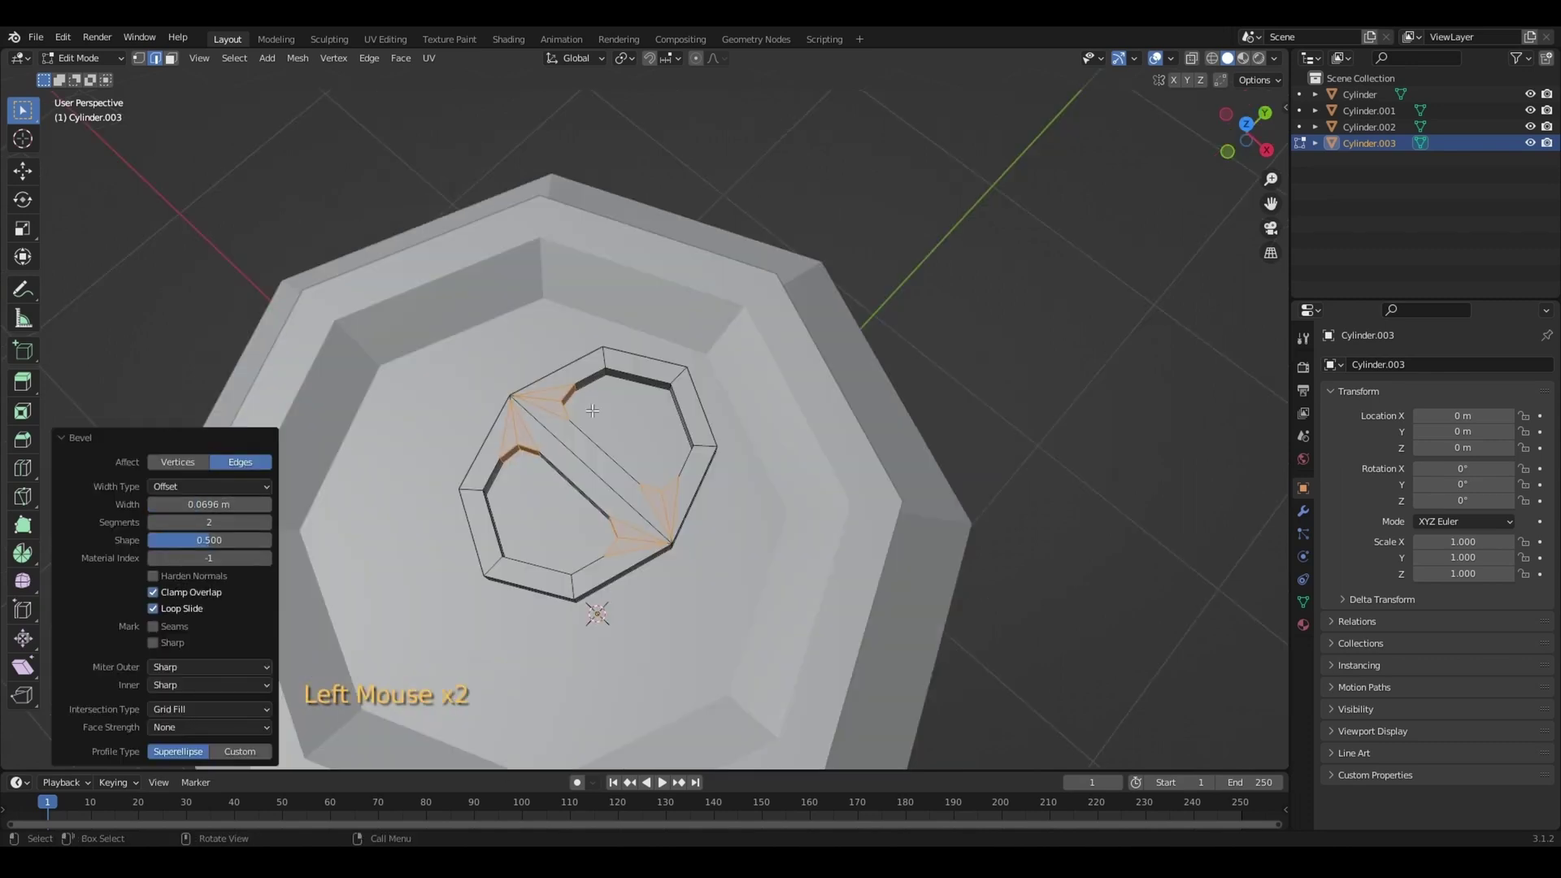
# Inspect the bevelled tab from several angles and close the bevel settings
pyautogui.scroll(-2, 592, 410)
pyautogui.moveTo(592, 411); pyautogui.dragTo(1036, 300, button='middle')
pyautogui.scroll(3, 1036, 301)
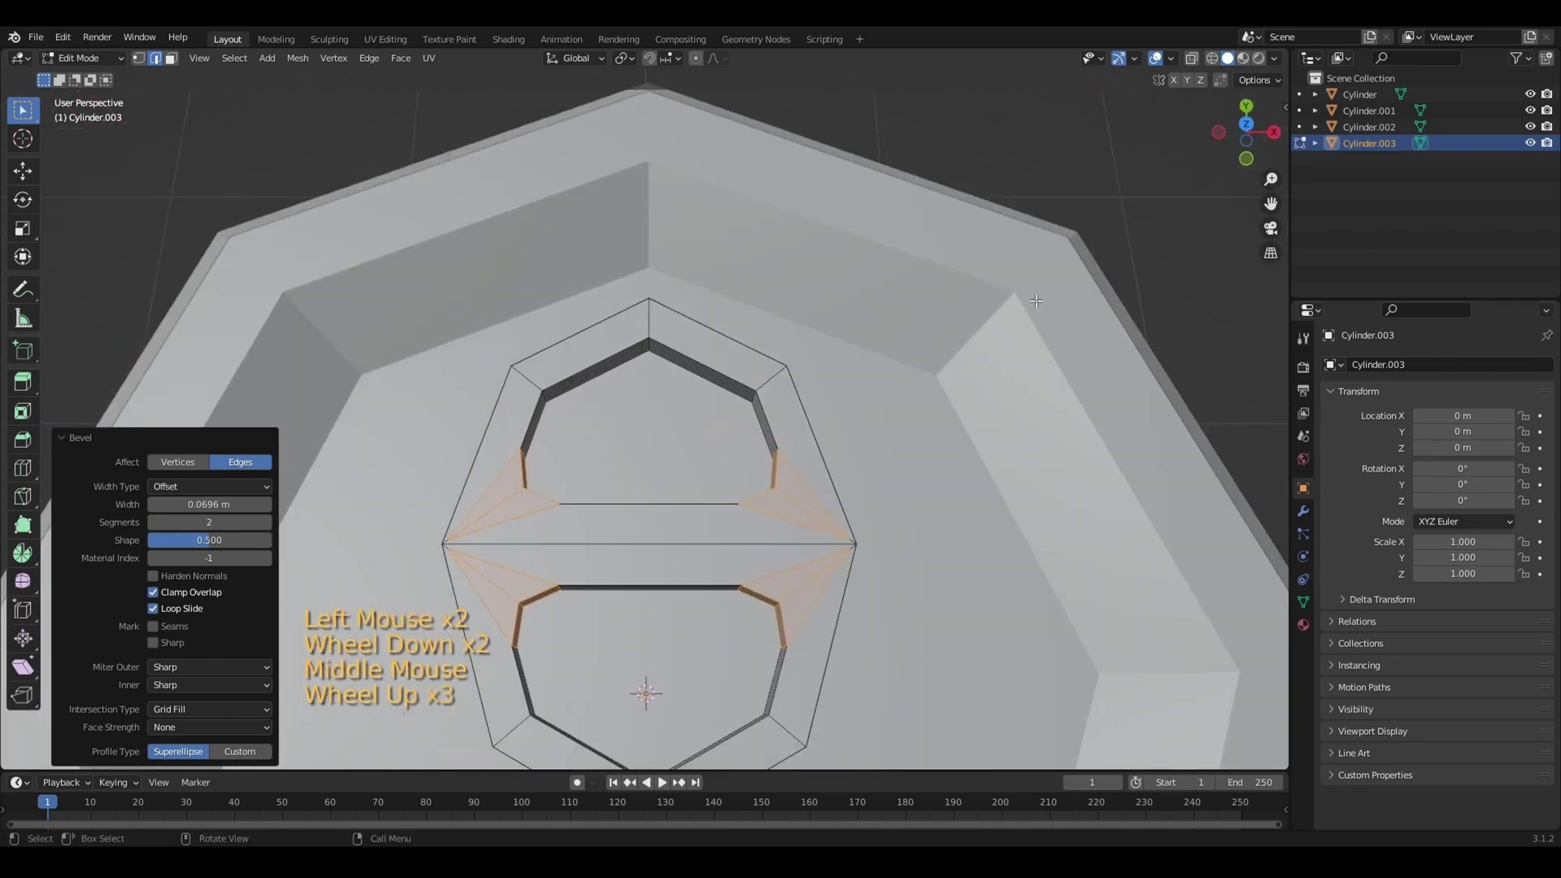
pyautogui.moveTo(1271, 179); pyautogui.dragTo(1271, 219)
pyautogui.scroll(-1, 610, 244)
pyautogui.moveTo(611, 268); pyautogui.dragTo(611, 211, button='middle')
pyautogui.scroll(-2, 611, 212)
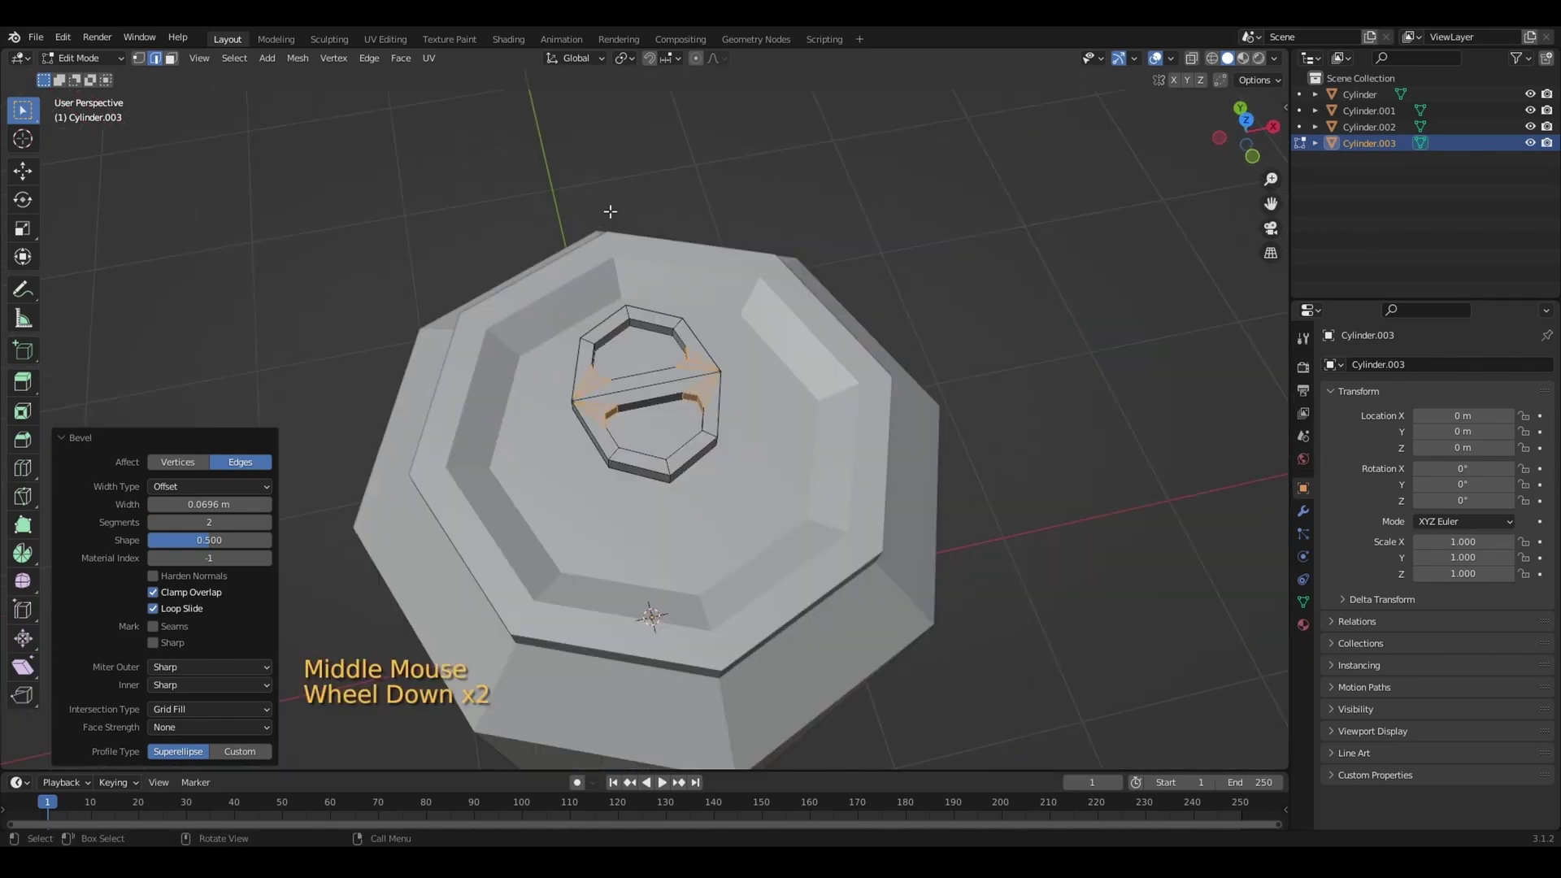
pyautogui.click(610, 212)
# Return to Object Mode and orbit out to a tilted view of the whole can
pyautogui.click(82, 58)
pyautogui.click(78, 72)
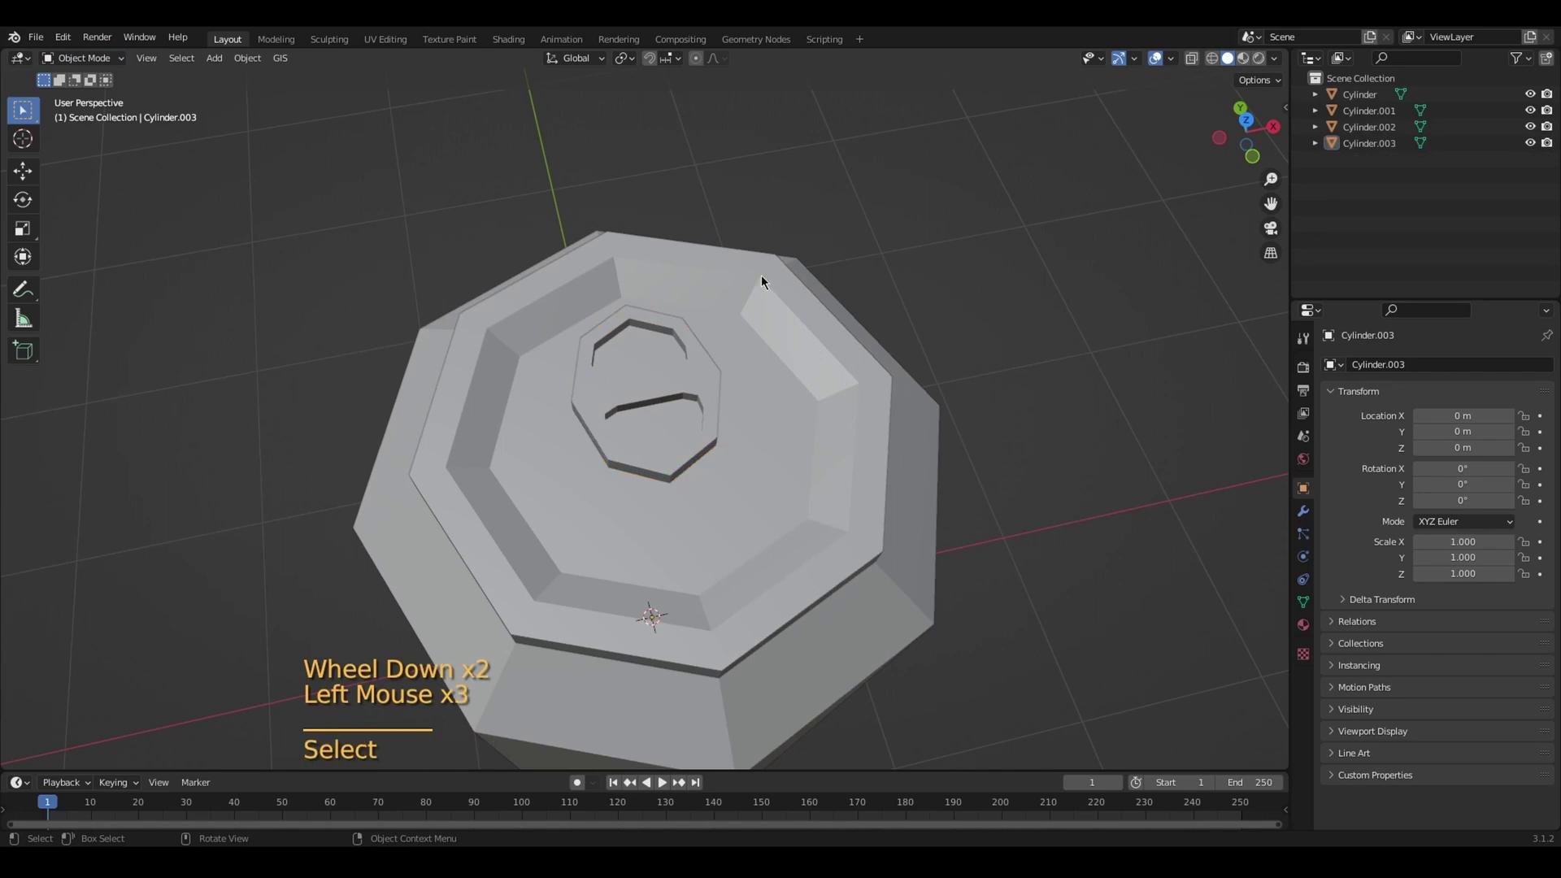
pyautogui.scroll(-2, 761, 275)
pyautogui.moveTo(762, 275); pyautogui.dragTo(675, 432, button='middle')
pyautogui.scroll(-1, 675, 432)
pyautogui.moveTo(1271, 203); pyautogui.dragTo(798, 382)
# Edit the top lid Cylinder.001 in face select mode and select its central face
pyautogui.doubleClick(770, 380)
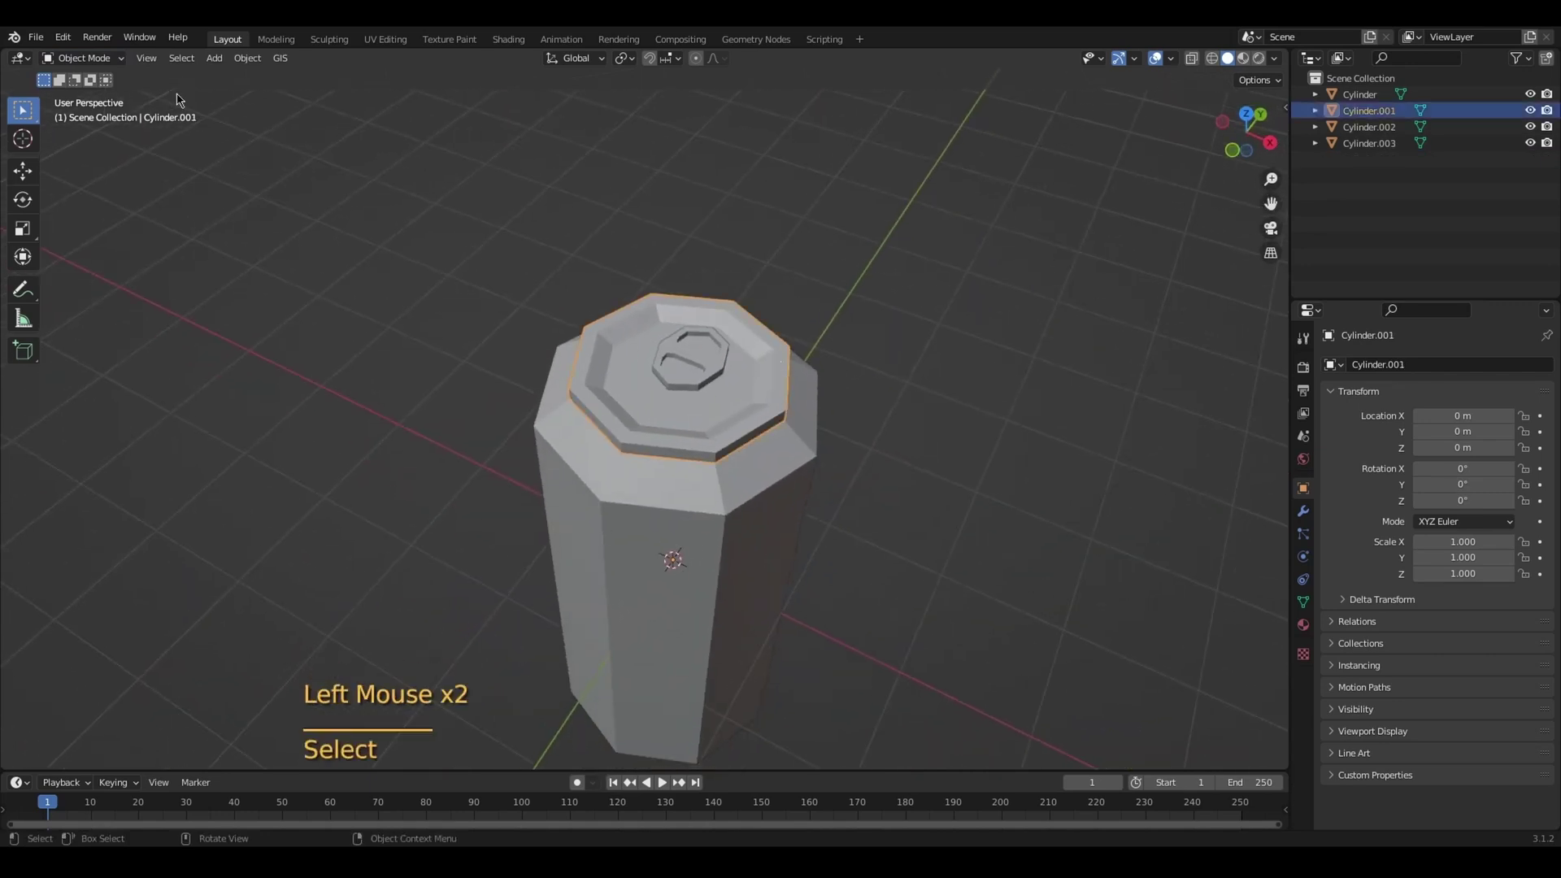
pyautogui.click(83, 94)
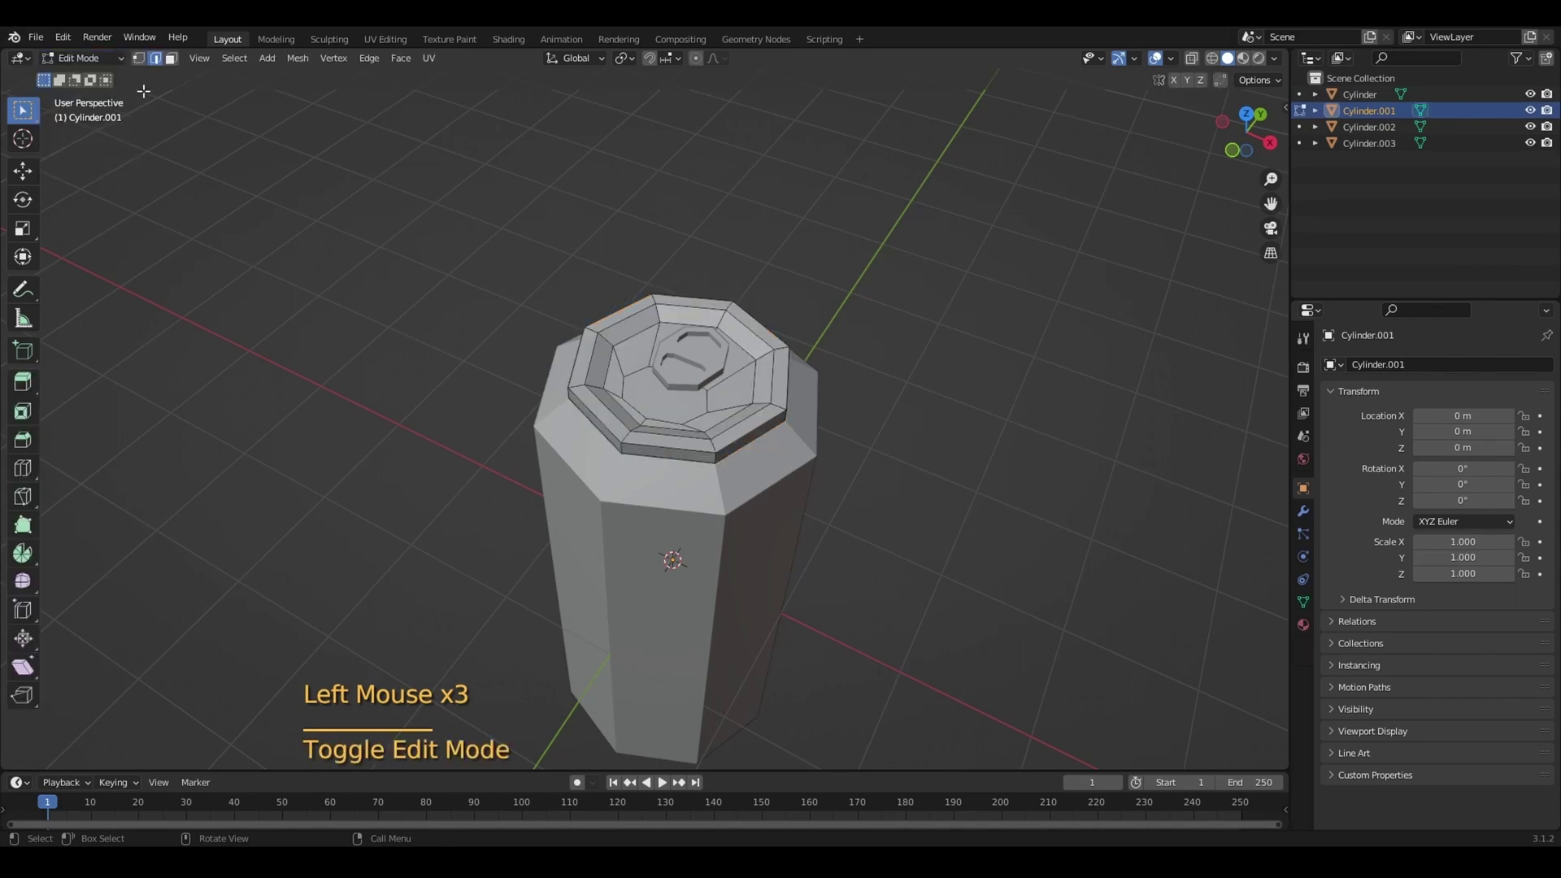
pyautogui.scroll(2, 691, 312)
pyautogui.moveTo(691, 311); pyautogui.dragTo(691, 358, button='middle')
pyautogui.scroll(-1, 691, 358)
pyautogui.click(692, 357)
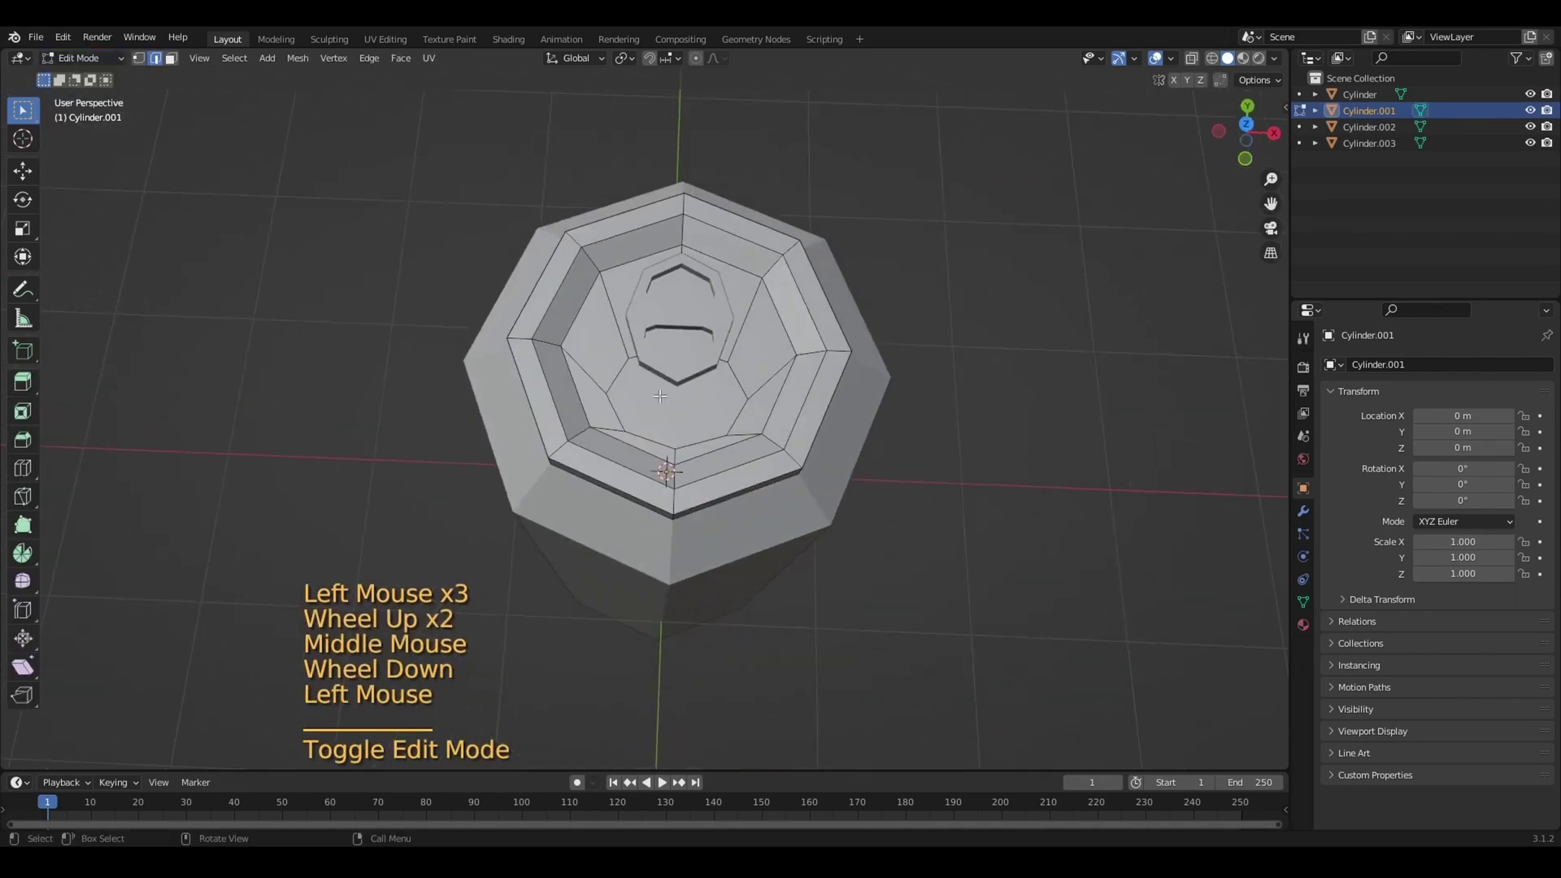
pyautogui.click(171, 58)
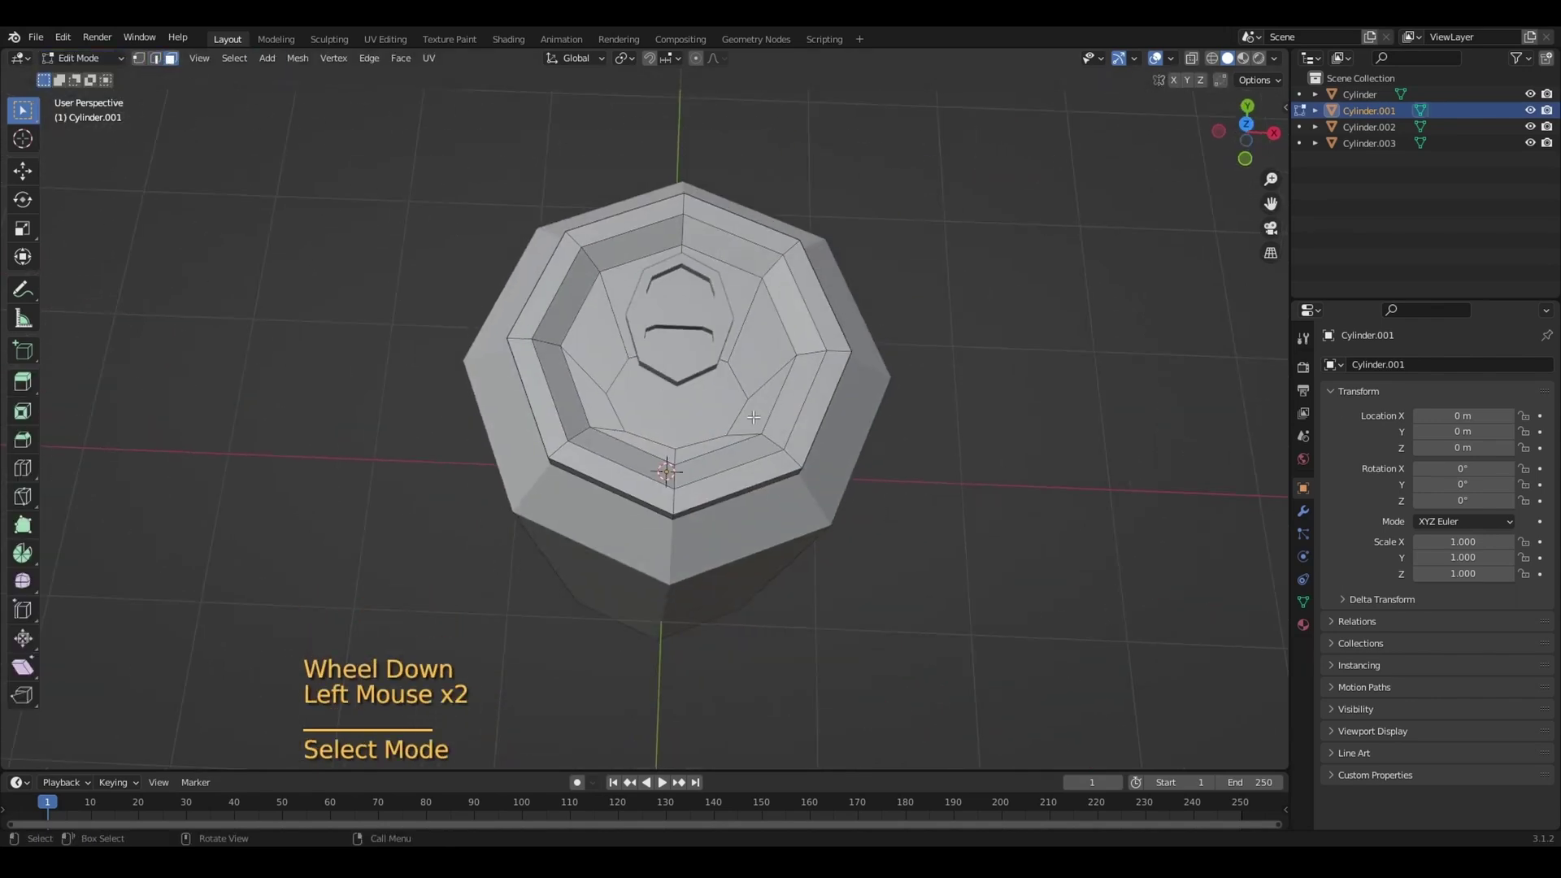
pyautogui.click(675, 402)
pyautogui.moveTo(1270, 204); pyautogui.dragTo(1226, 232)
pyautogui.scroll(2, 888, 317)
pyautogui.moveTo(888, 317); pyautogui.dragTo(836, 315, button='middle')
# Inset the lid's central face with a thickness of 0.0343 m
pyautogui.press('i')
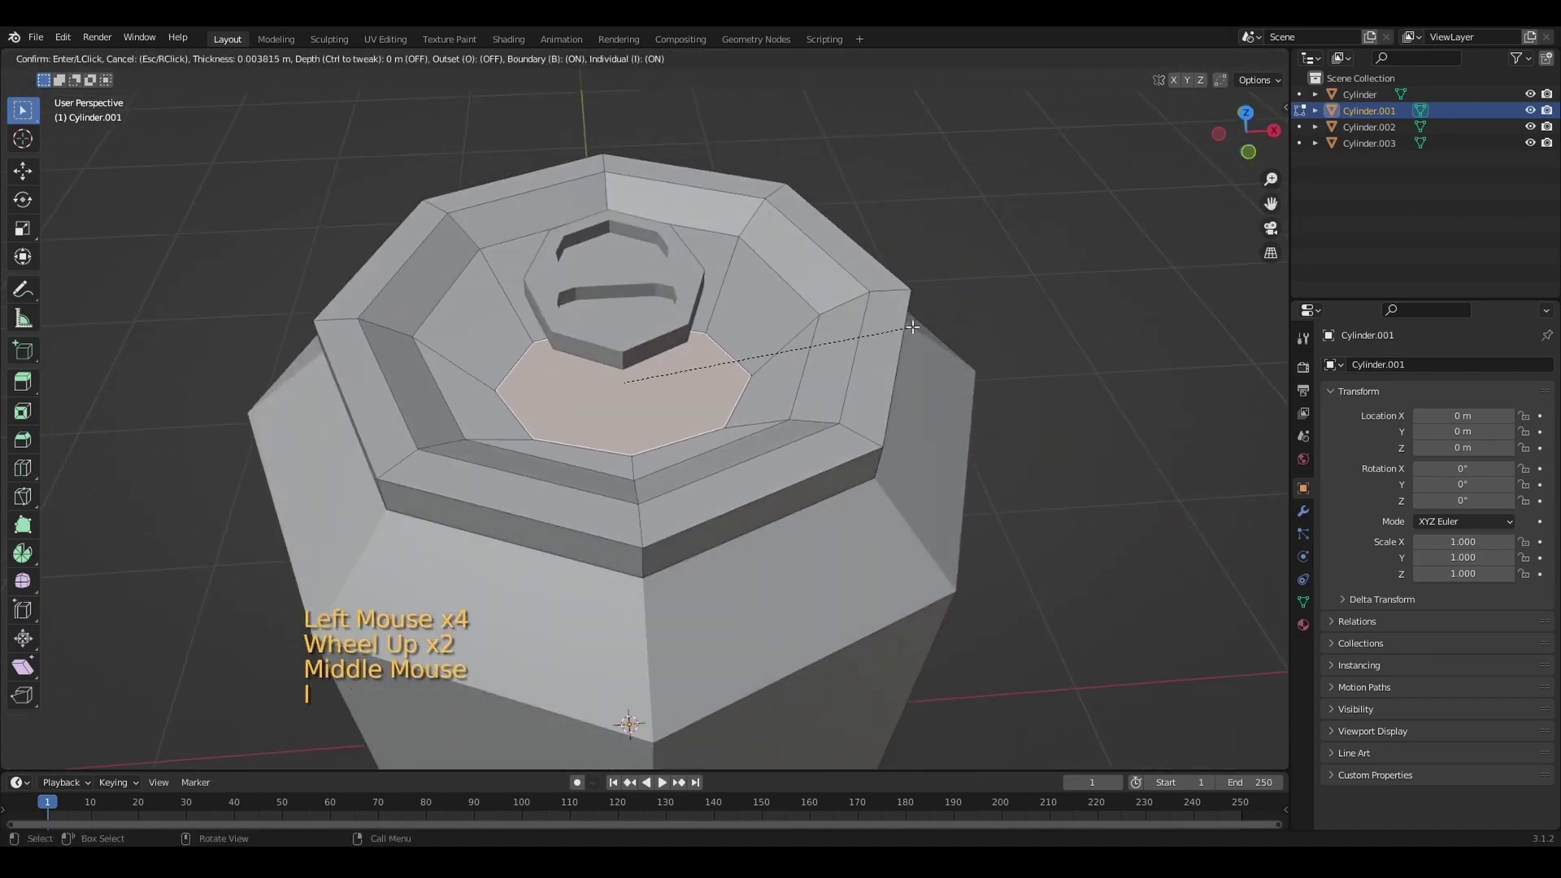
pyautogui.click(903, 327)
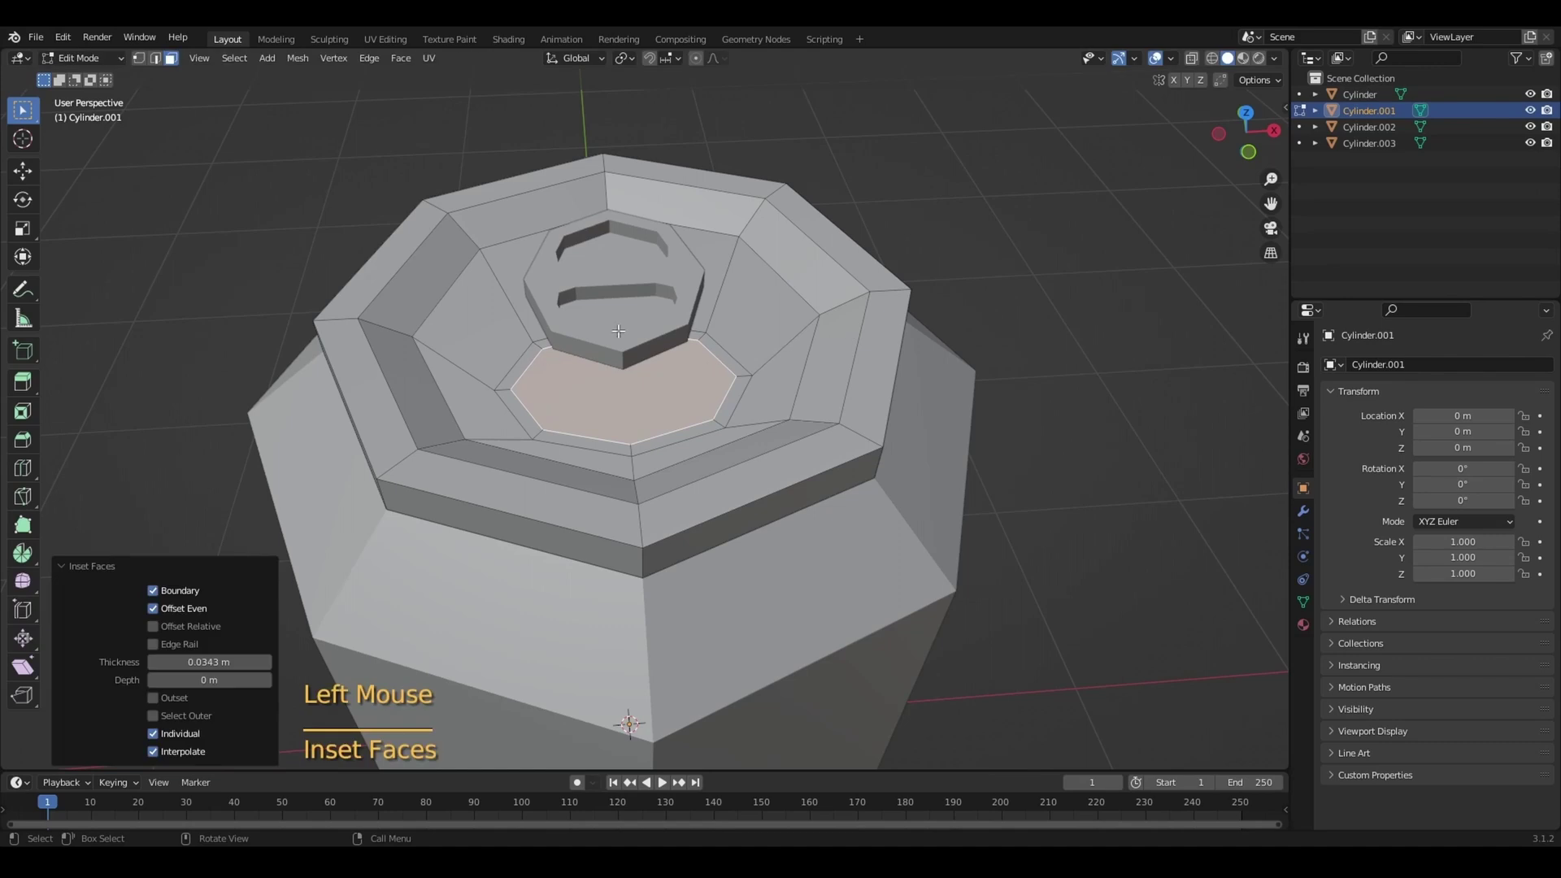
pyautogui.moveTo(732, 350); pyautogui.dragTo(781, 367, button='middle')
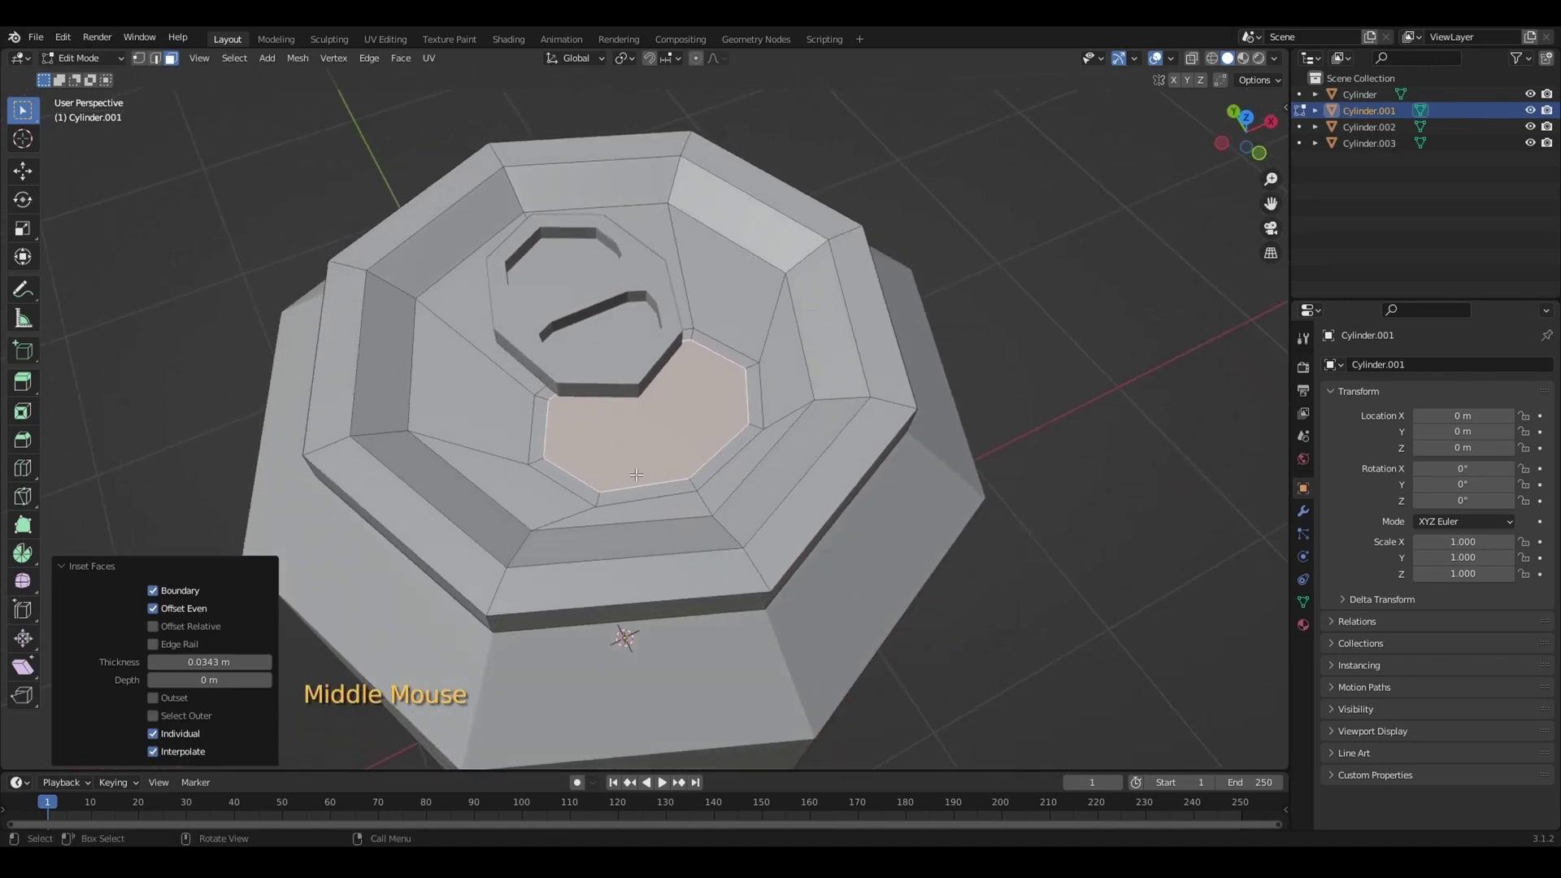
# Loop-select the thin ring of faces around the inset central face
pyautogui.press('alt')
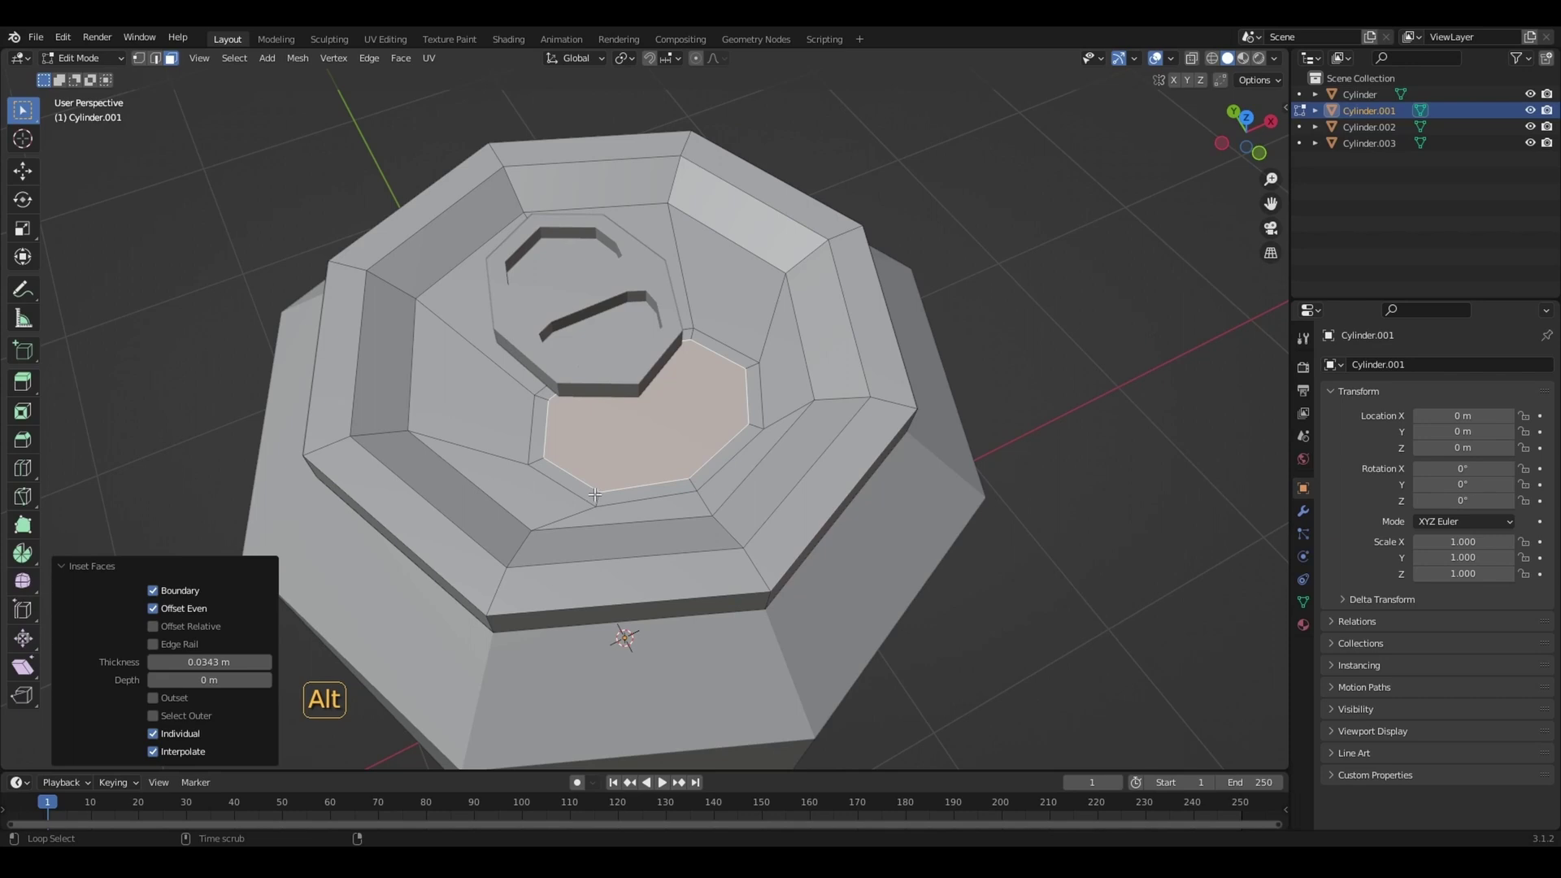
pyautogui.keyDown('alt'); pyautogui.click(599, 496); pyautogui.keyUp('alt')
pyautogui.moveTo(825, 321); pyautogui.dragTo(906, 251, button='middle')
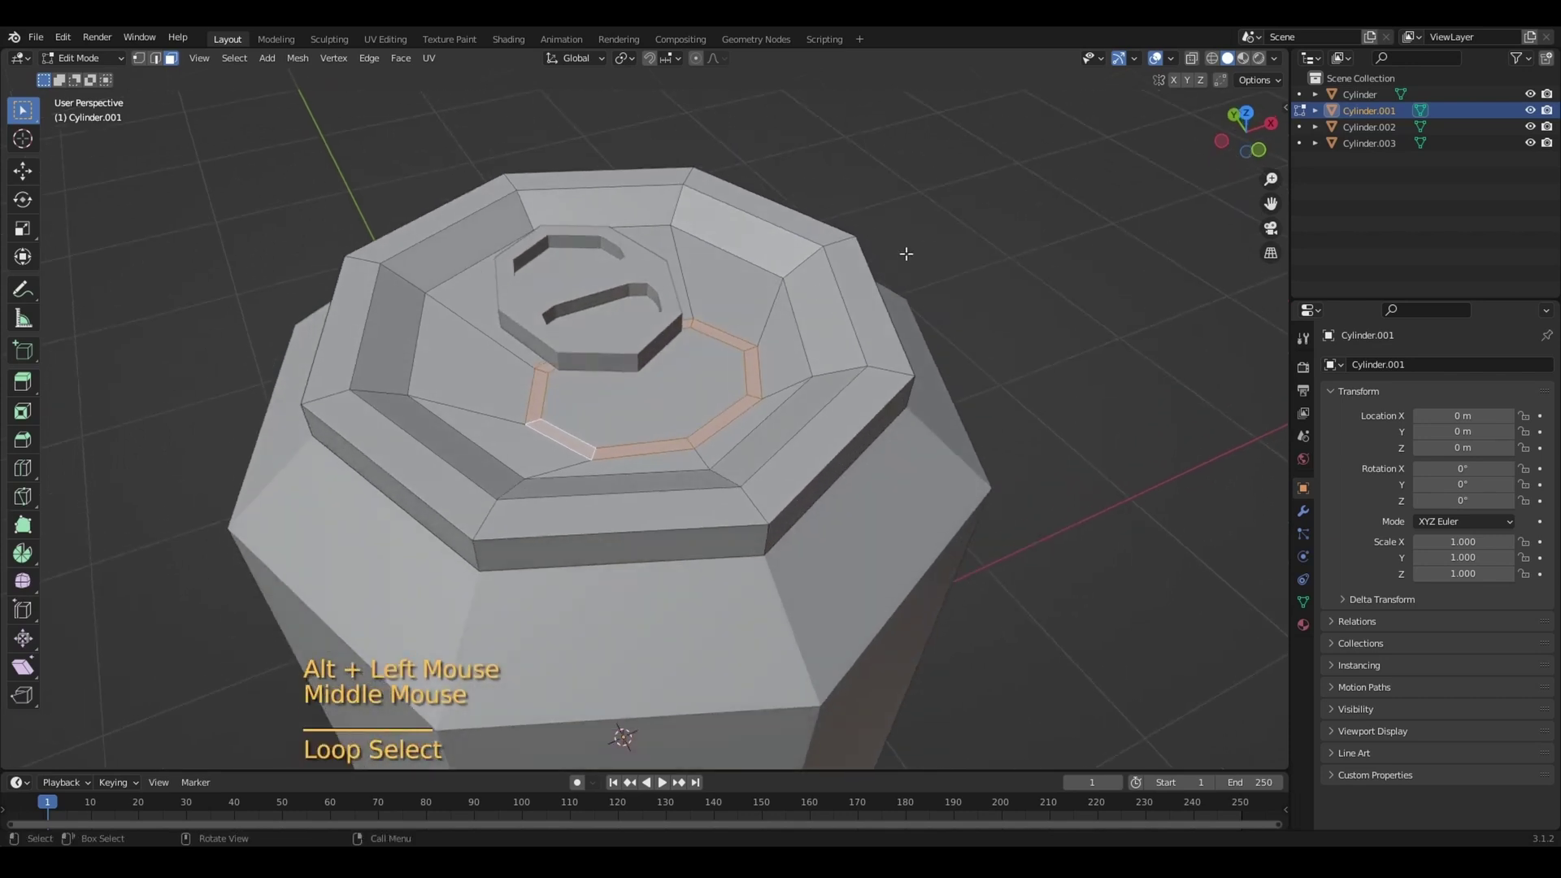
# In front wireframe view, extrude the ring down about -0.0275 m, then restore solid shading
pyautogui.click(1263, 148)
pyautogui.press('z')
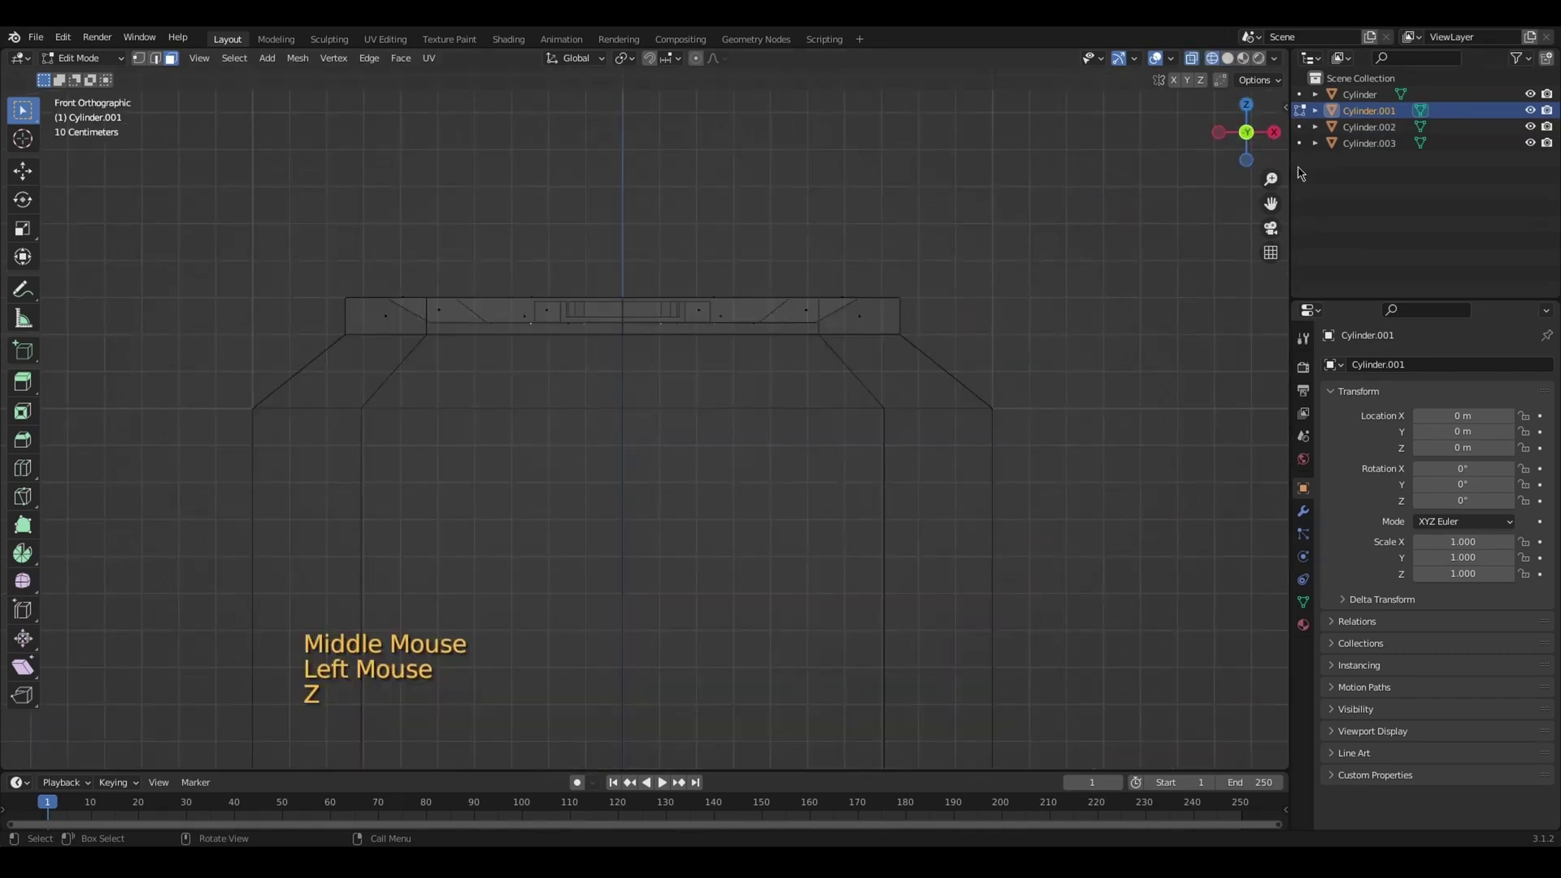
pyautogui.moveTo(1271, 203); pyautogui.dragTo(1271, 260)
pyautogui.scroll(1, 853, 272)
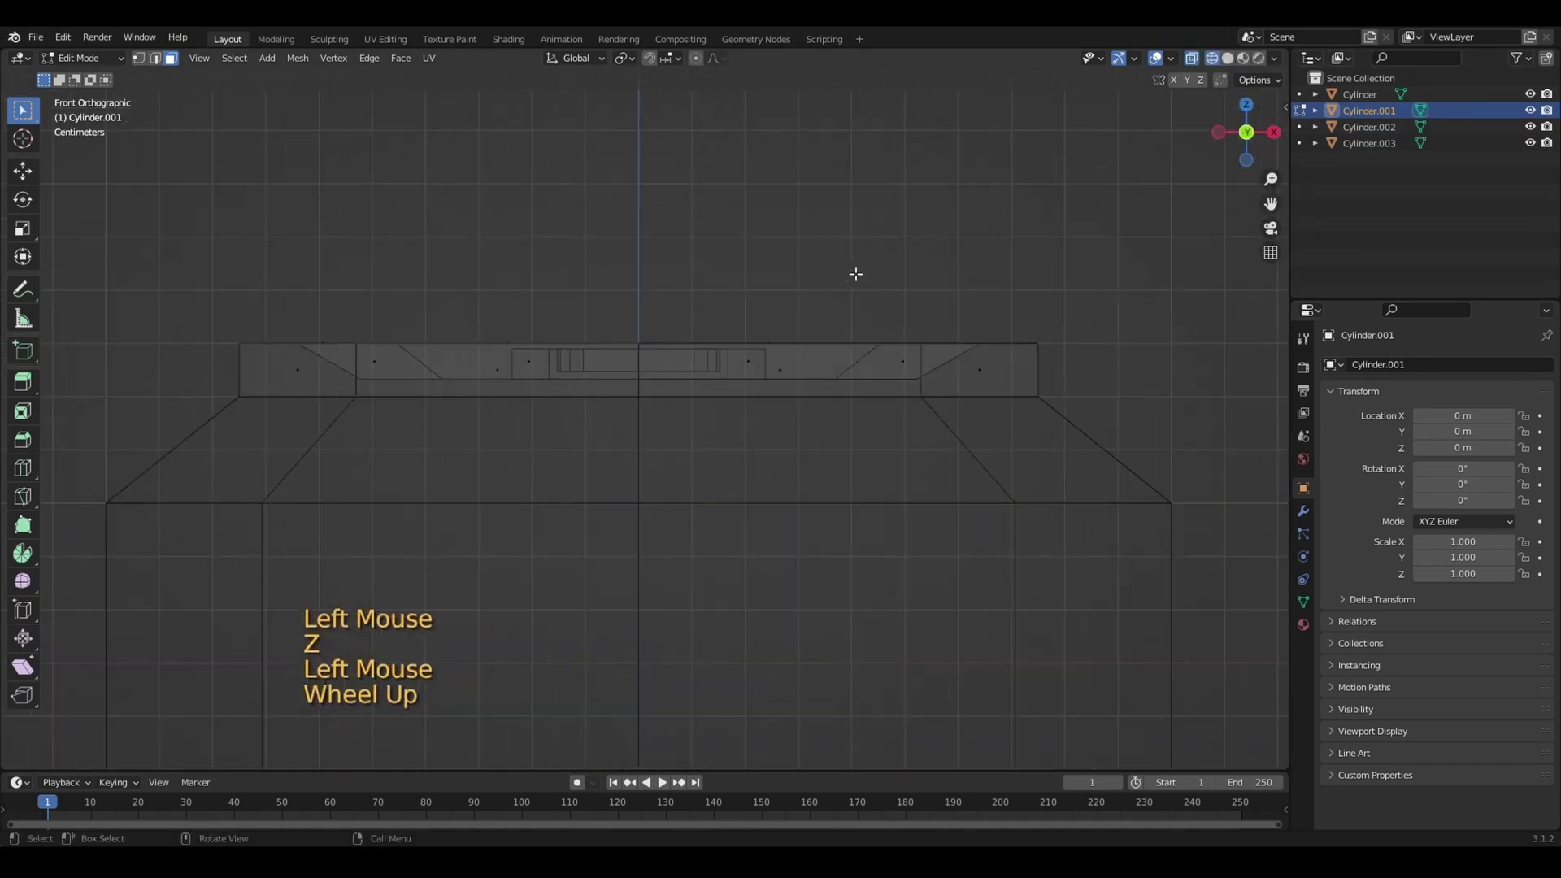
pyautogui.press('e')
pyautogui.click(800, 287)
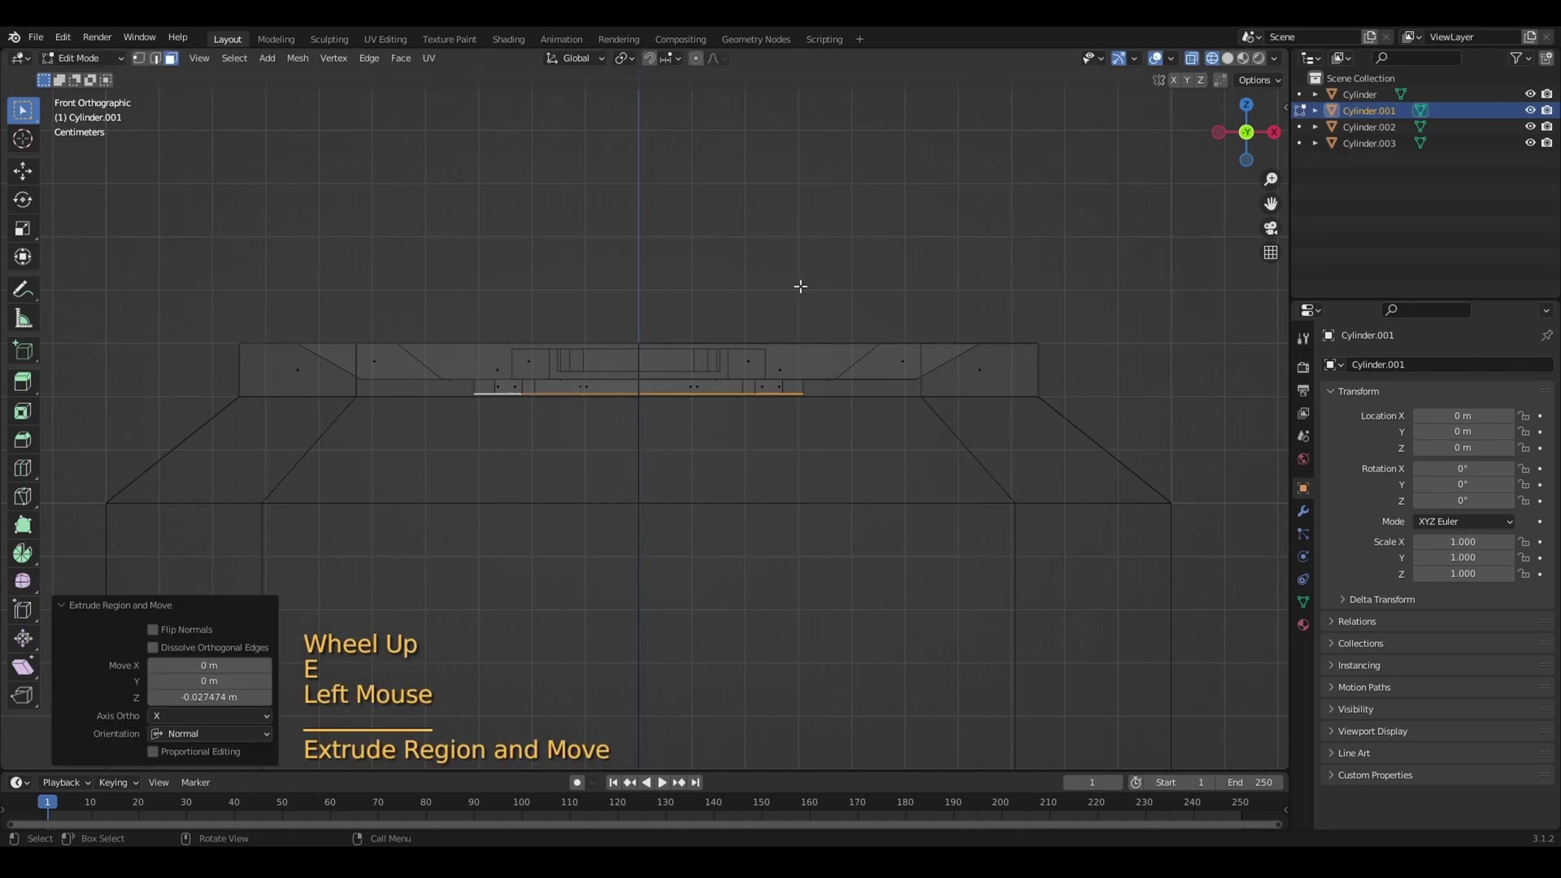
pyautogui.press('z')
pyautogui.moveTo(828, 319); pyautogui.dragTo(816, 380, button='middle')
pyautogui.scroll(-2, 816, 380)
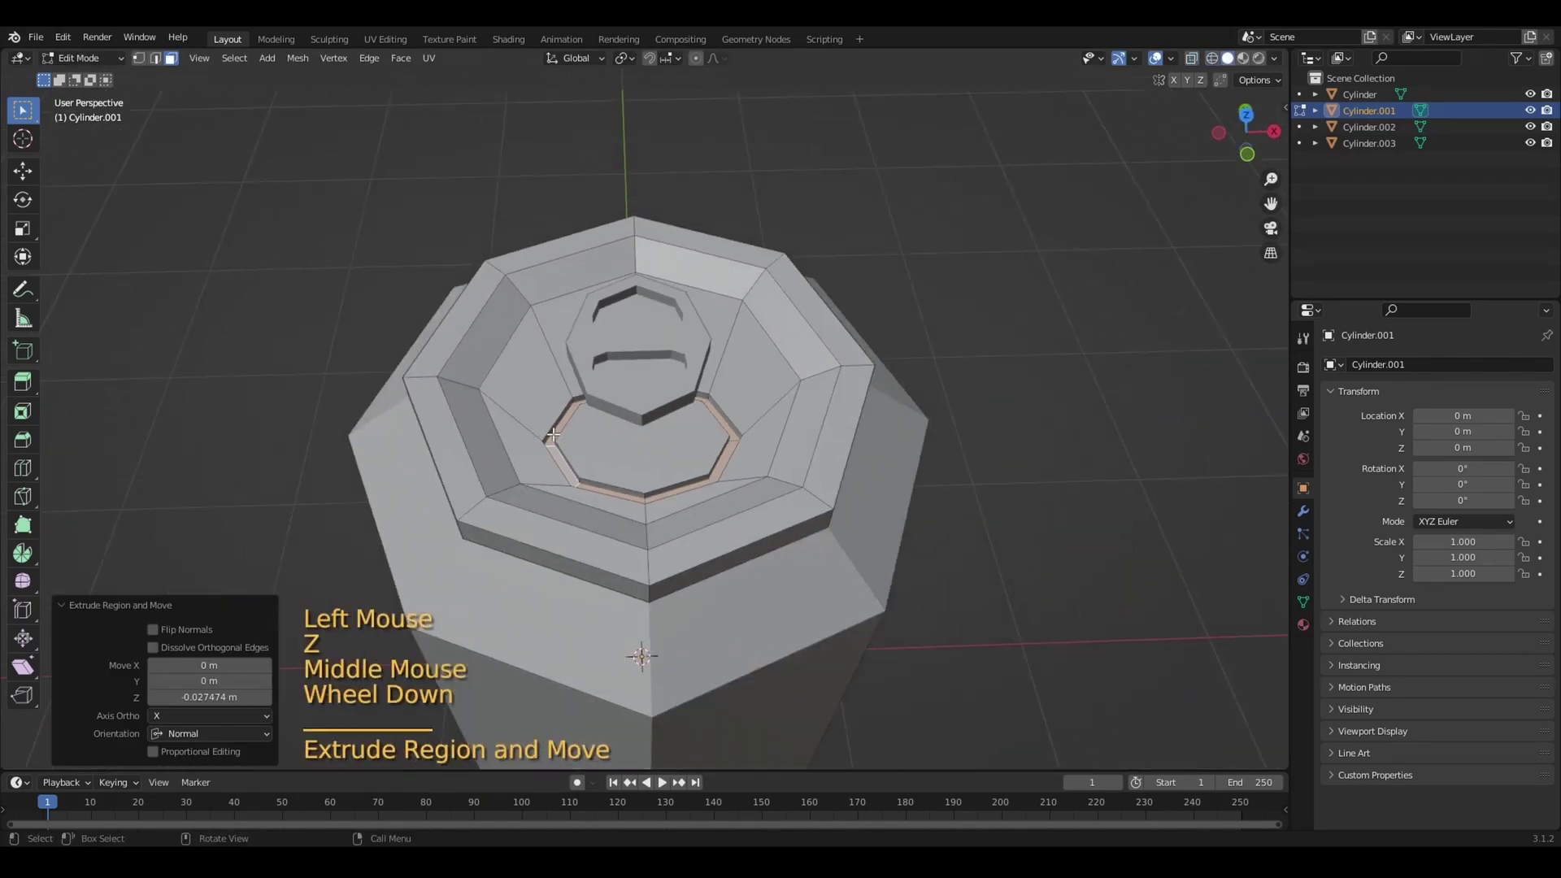
# Switch Cylinder.001 back to Object Mode and orbit to show the whole cylinder
pyautogui.click(82, 57)
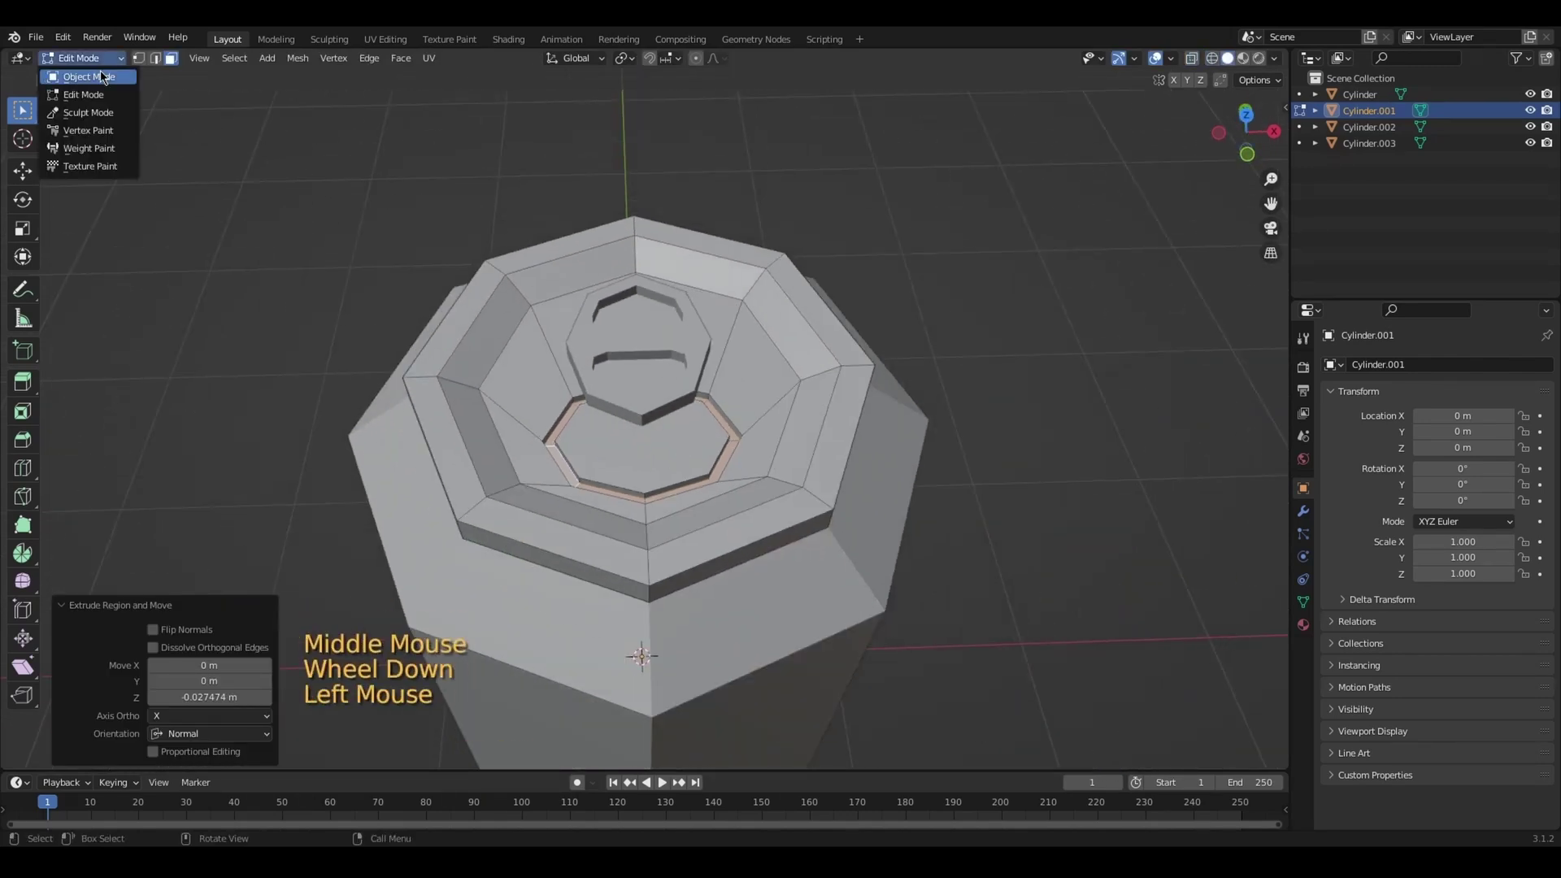
pyautogui.click(81, 41)
pyautogui.scroll(2, 894, 342)
pyautogui.moveTo(895, 342); pyautogui.dragTo(805, 329, button='middle')
# Deselect everything and frame the complete can with its lids and pull-tab in view
pyautogui.scroll(-2, 934, 355)
pyautogui.click(1271, 201)
pyautogui.scroll(2, 916, 331)
pyautogui.scroll(-1, 807, 355)
pyautogui.scroll(-1, 805, 330)
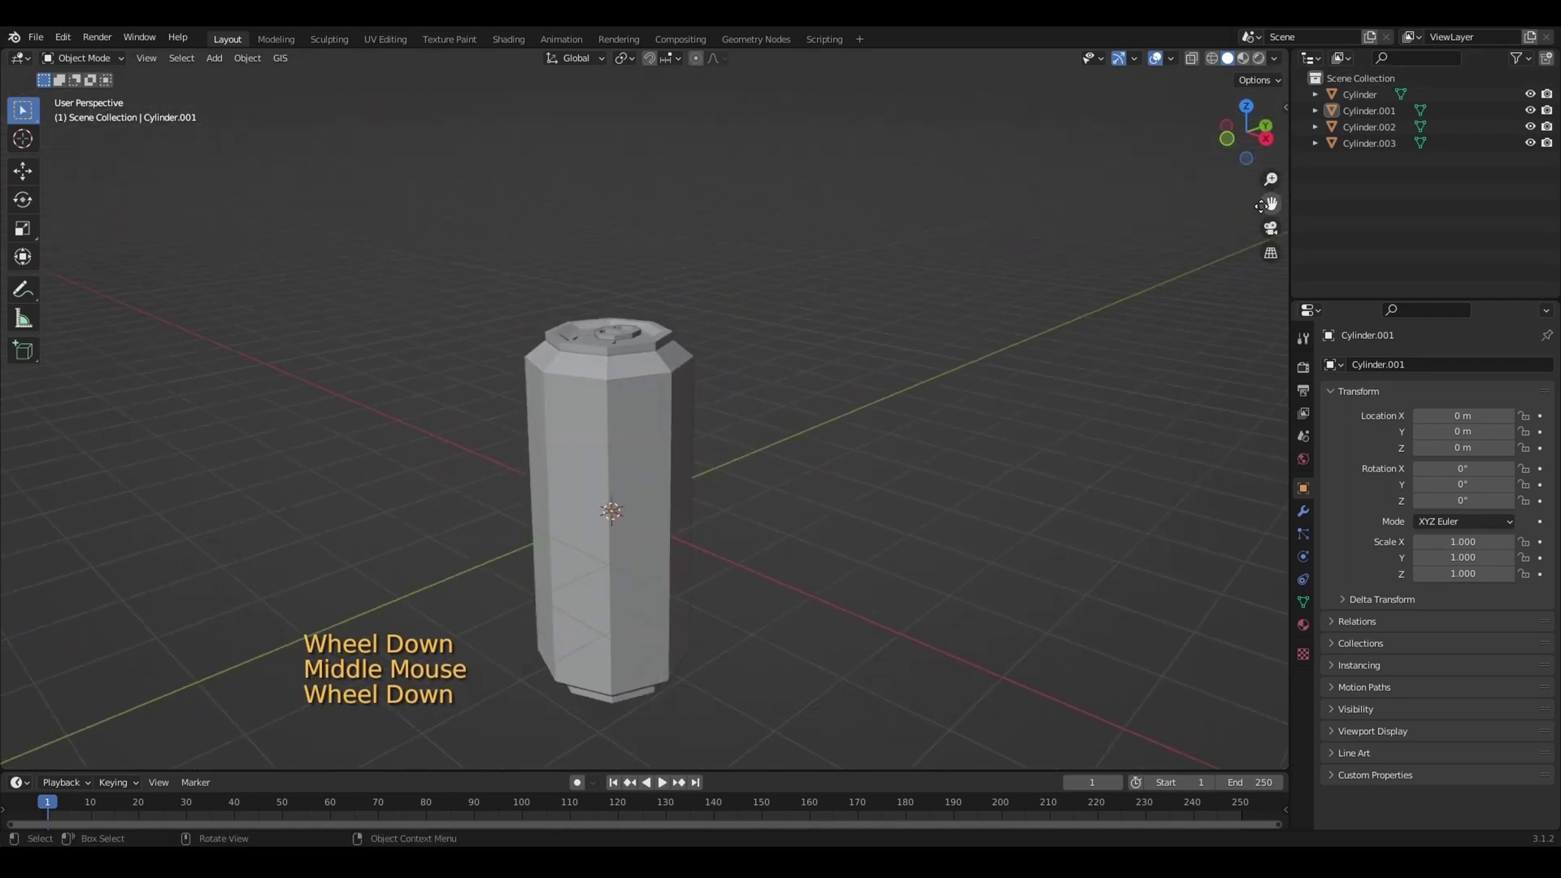
pyautogui.moveTo(1271, 203); pyautogui.dragTo(1285, 187)
pyautogui.scroll(1, 934, 279)
pyautogui.scroll(-1, 933, 279)
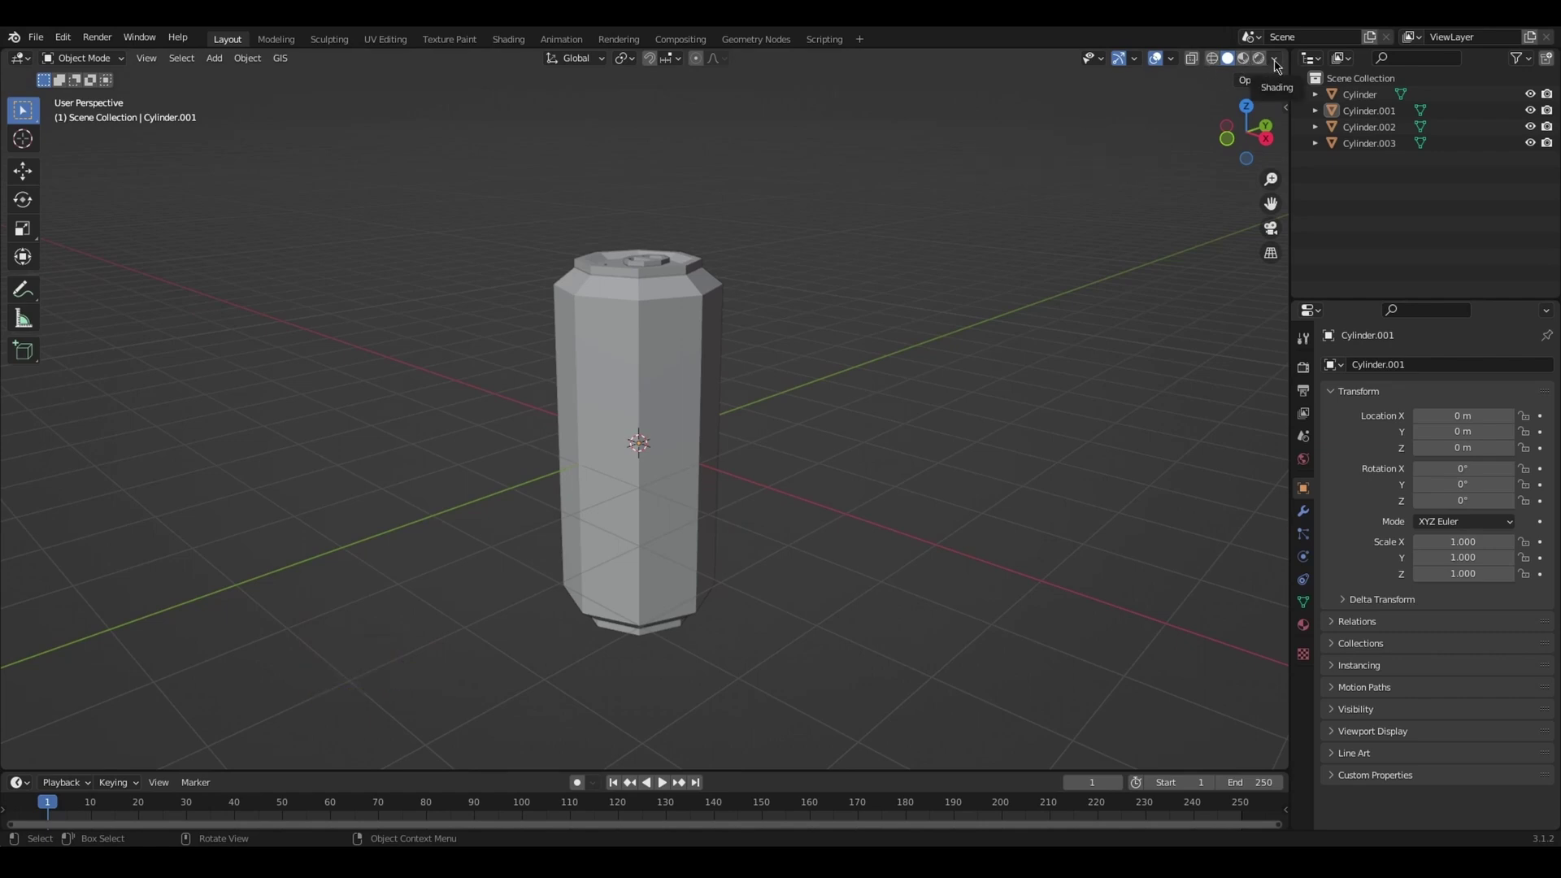
# Set the viewport shading Color to Random so each can part shows a distinct colour
pyautogui.click(1276, 63)
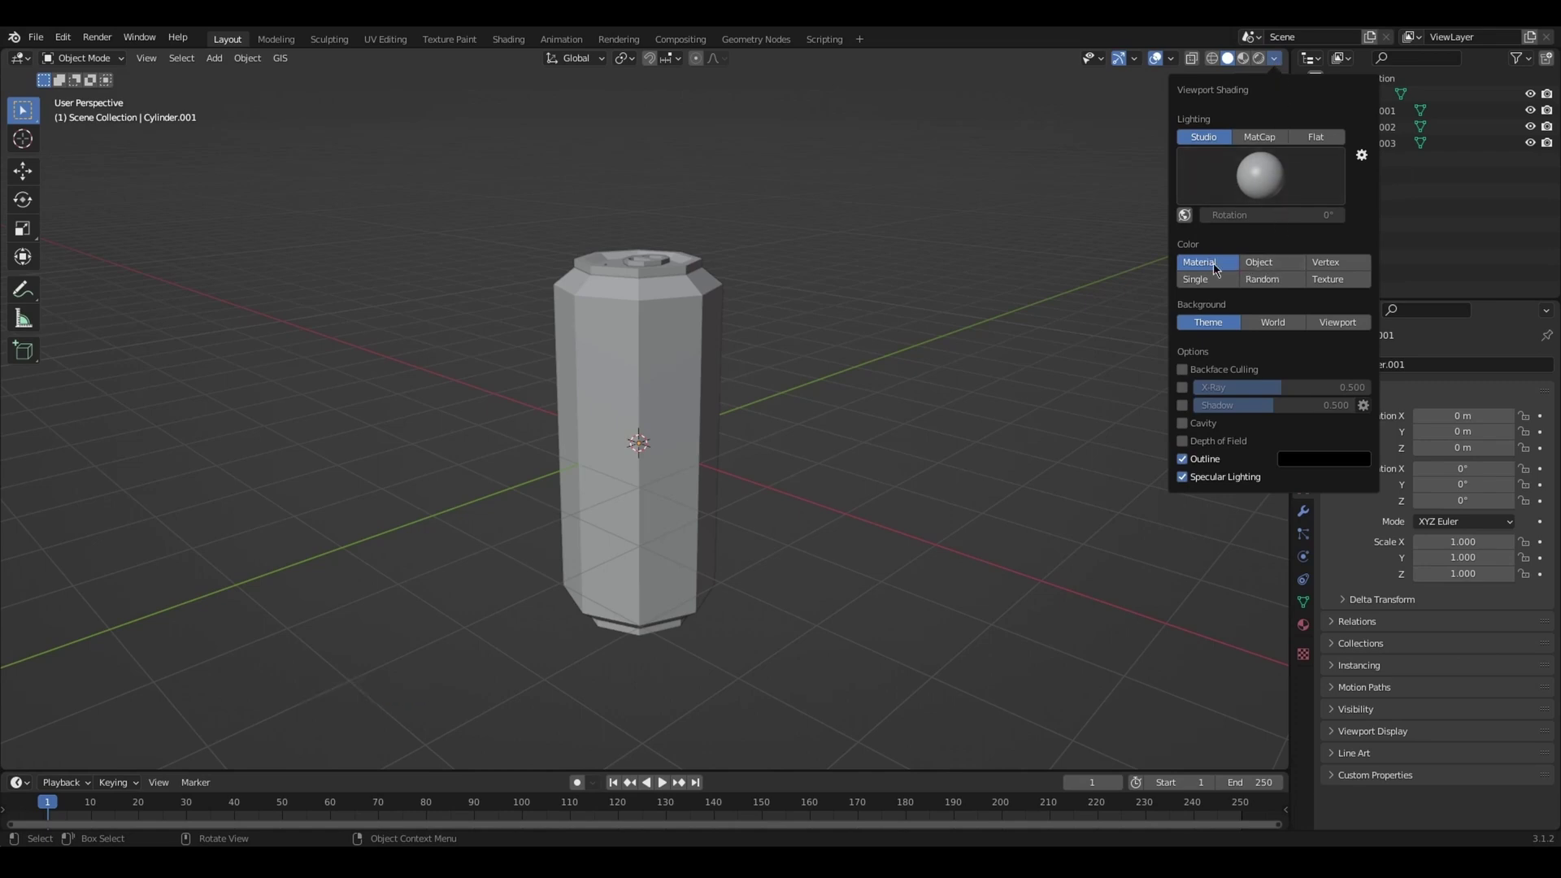
pyautogui.click(1261, 280)
pyautogui.click(917, 291)
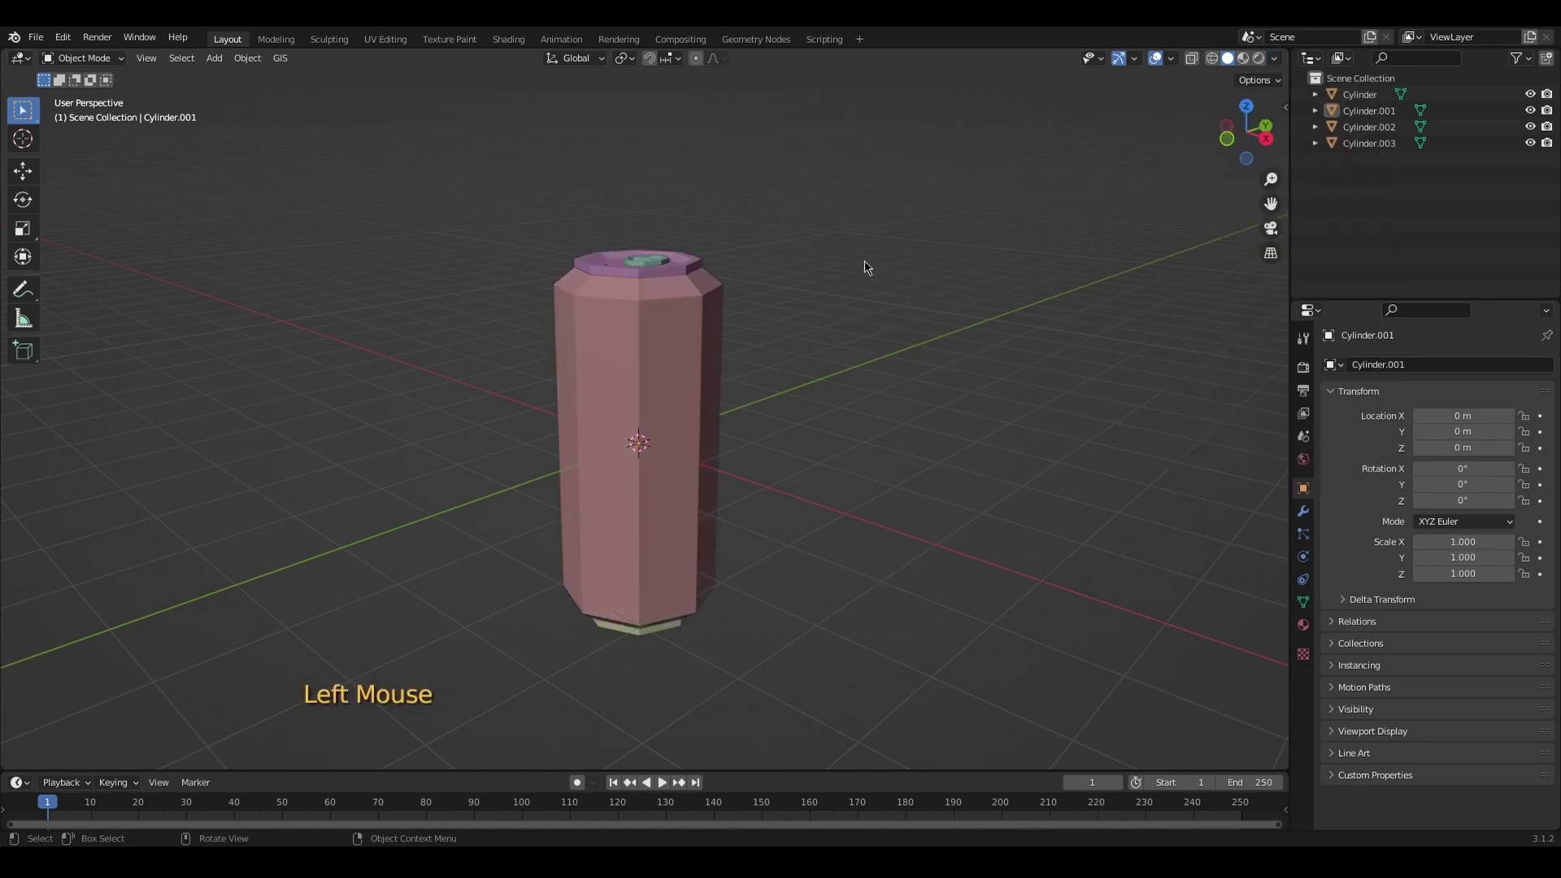
pyautogui.moveTo(867, 267); pyautogui.dragTo(817, 302, button='middle')
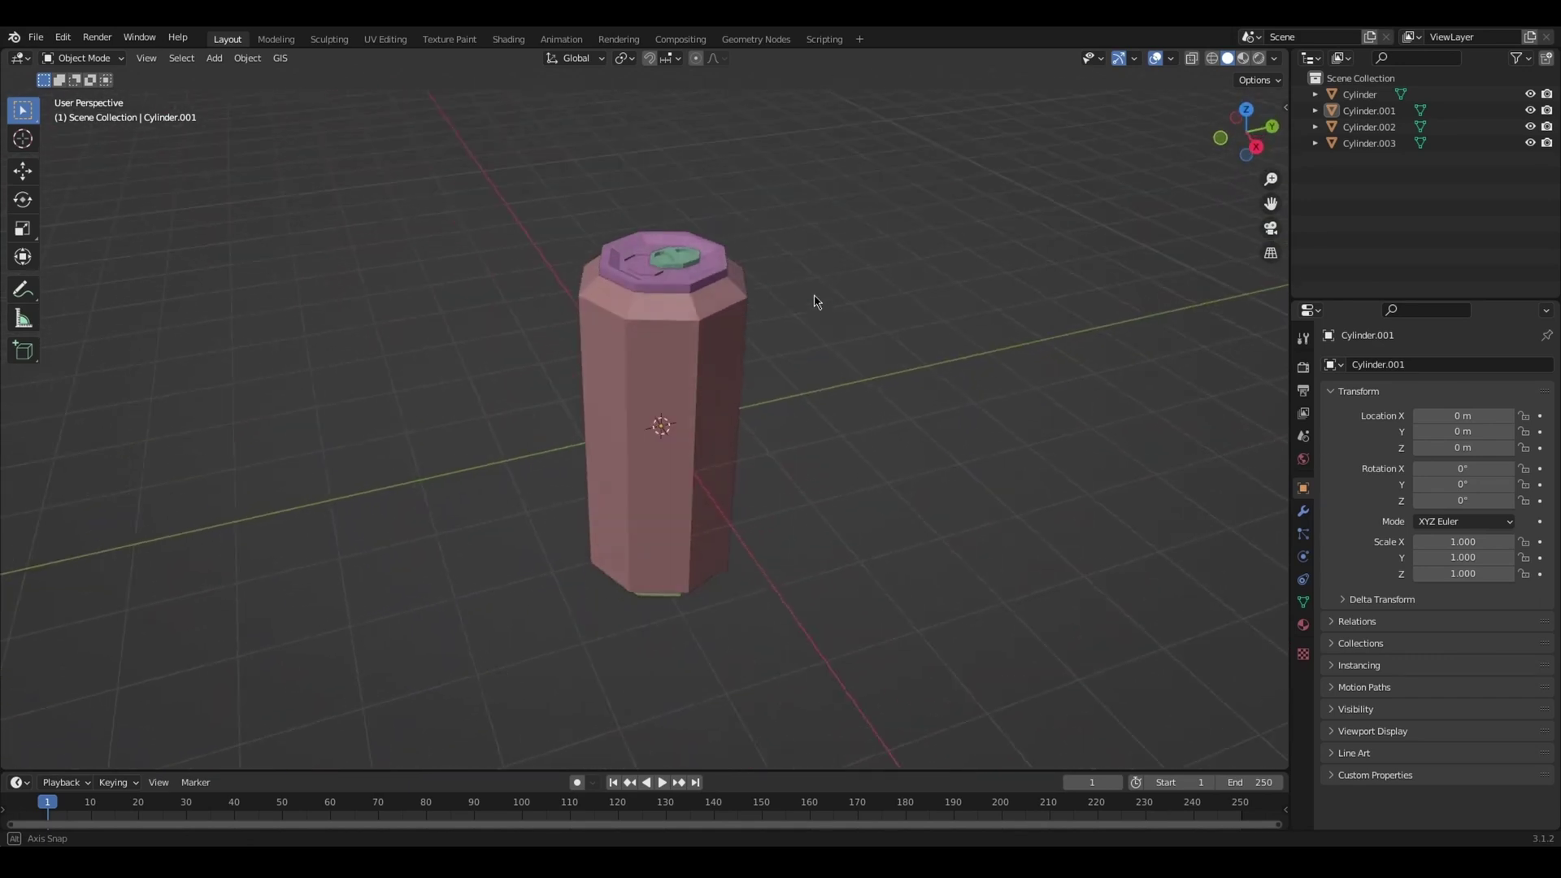